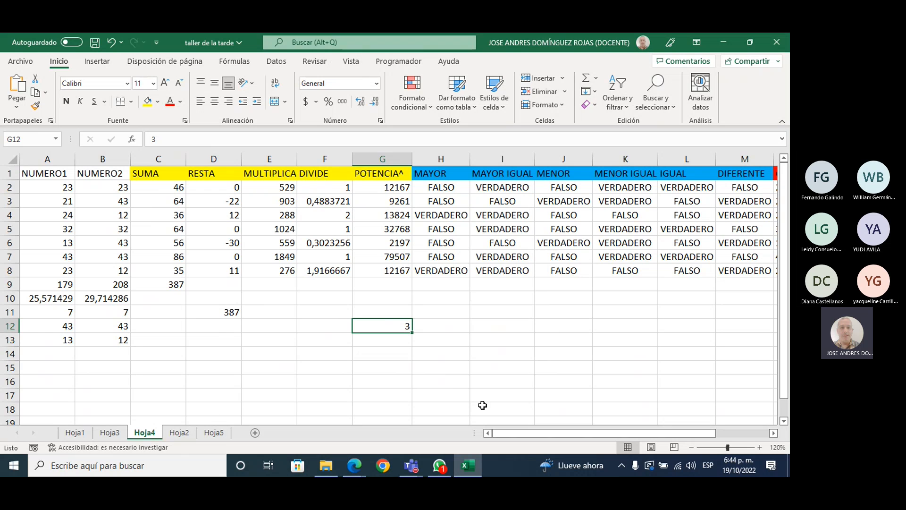
# Examine the POTENCIA formulas in cells G2 to G7 and their absolute reference to the exponent cell G12.
pyautogui.click(391, 187)
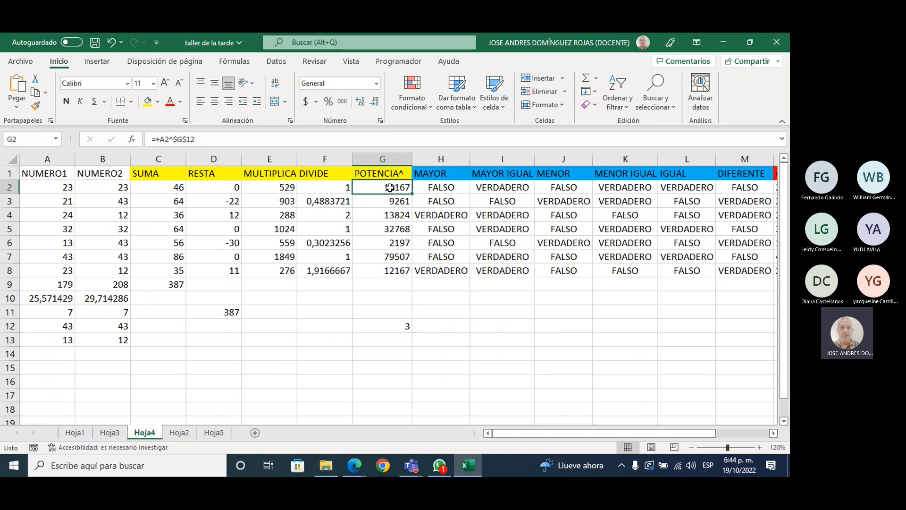
pyautogui.press('F2')
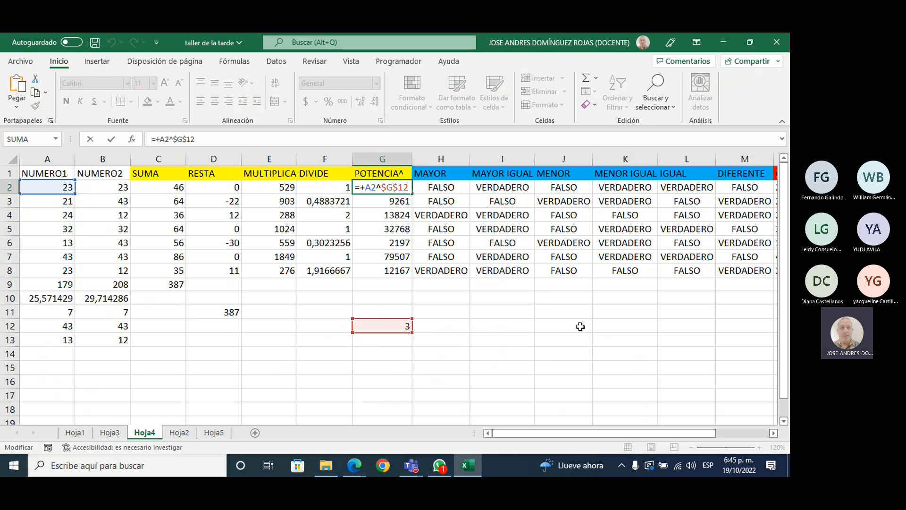
pyautogui.click(487, 353)
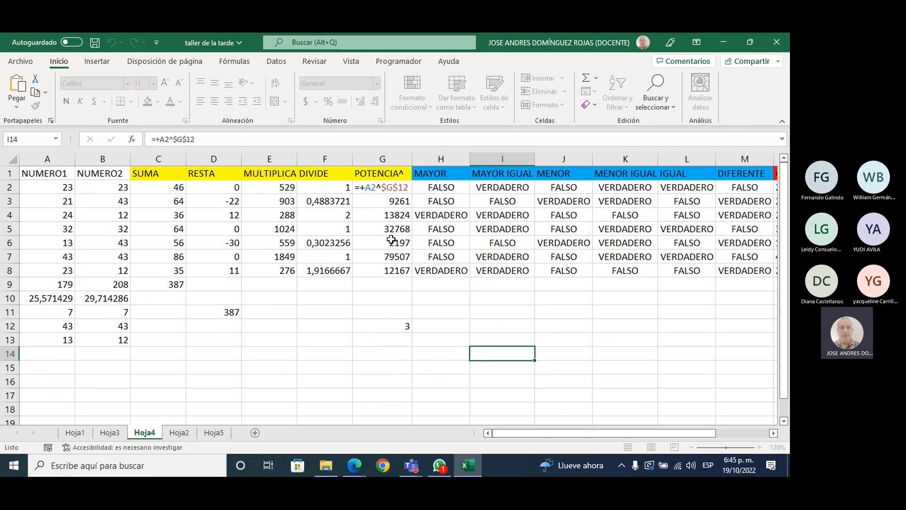
pyautogui.click(391, 204)
pyautogui.doubleClick(391, 204)
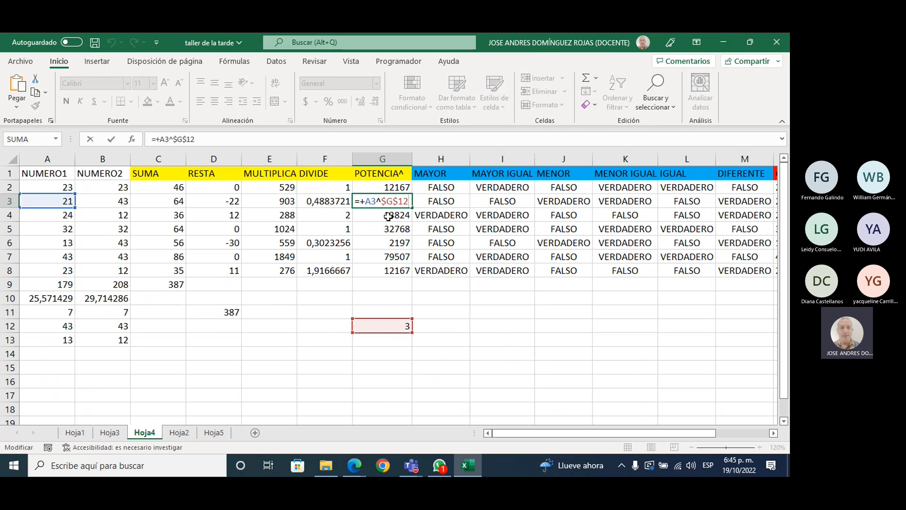
pyautogui.press('Return')
pyautogui.doubleClick(388, 218)
pyautogui.press('Return')
pyautogui.doubleClick(388, 229)
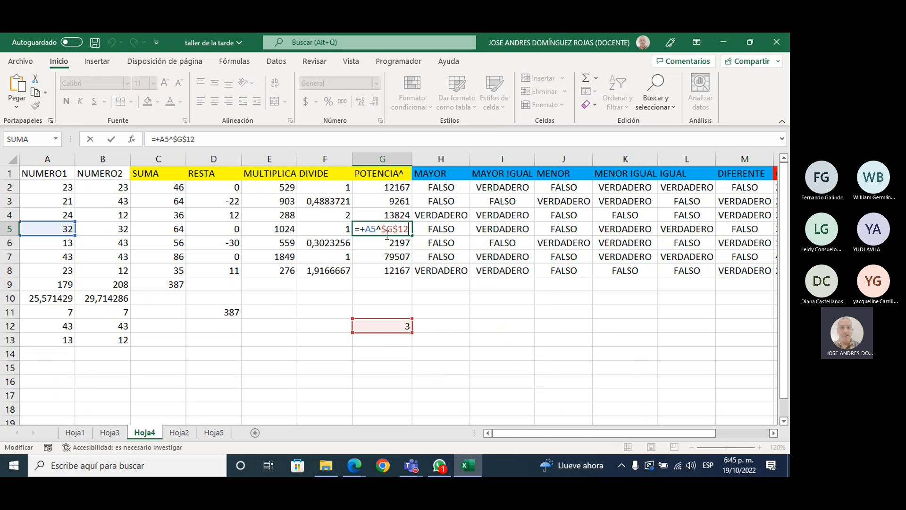
pyautogui.press('Return')
pyautogui.doubleClick(388, 243)
pyautogui.press('Return')
pyautogui.doubleClick(387, 257)
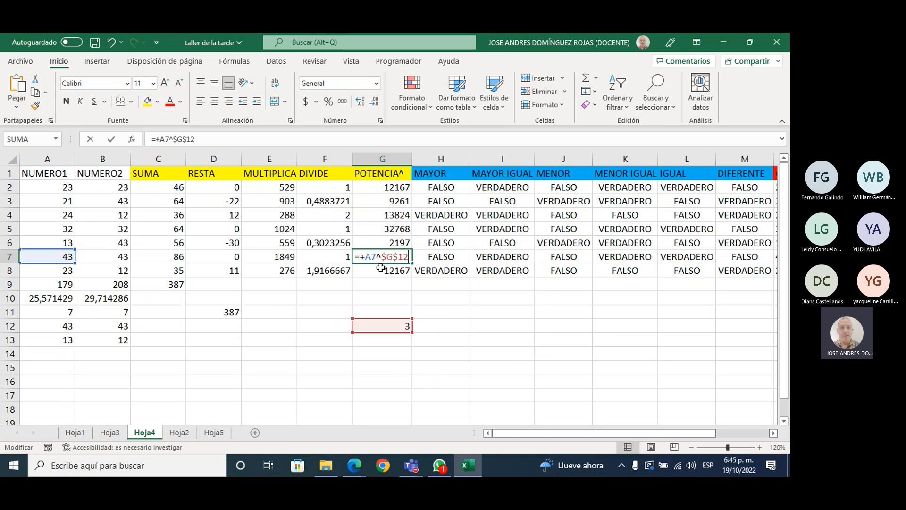
pyautogui.press('Return')
pyautogui.click(445, 299)
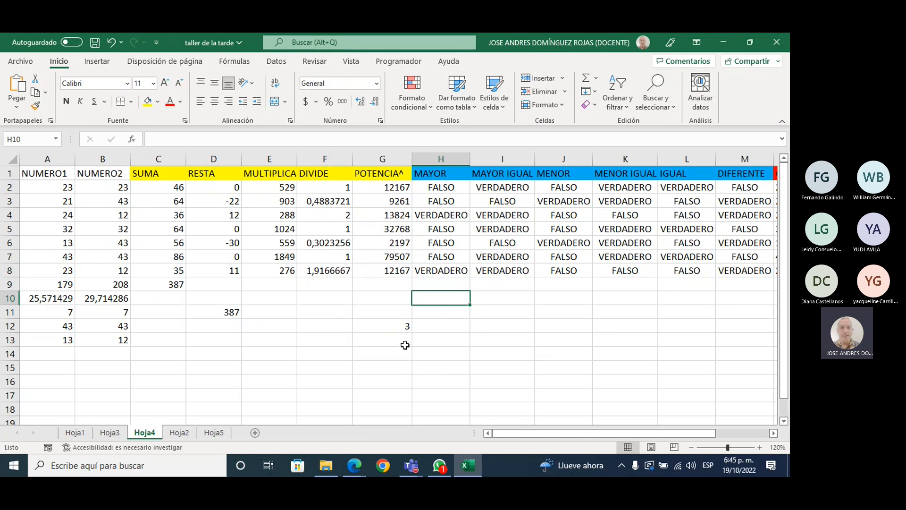
pyautogui.click(385, 331)
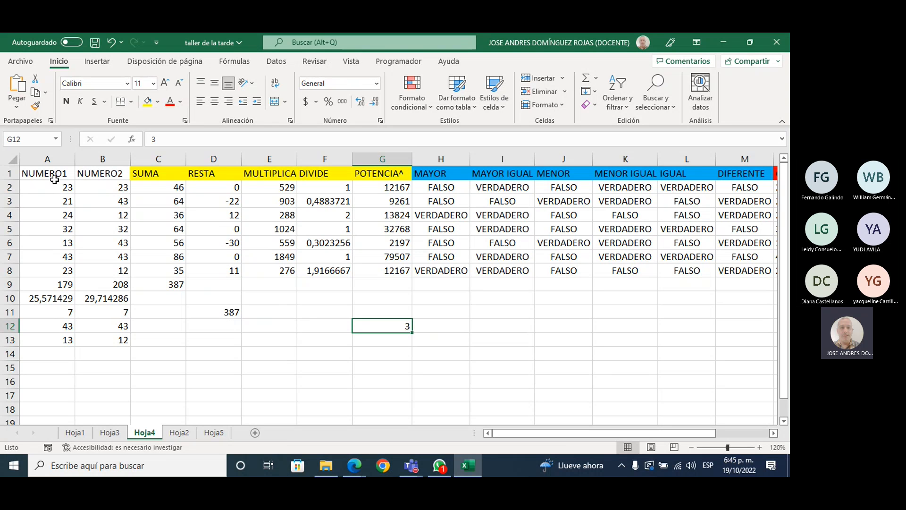
pyautogui.click(25, 140)
pyautogui.click(47, 215)
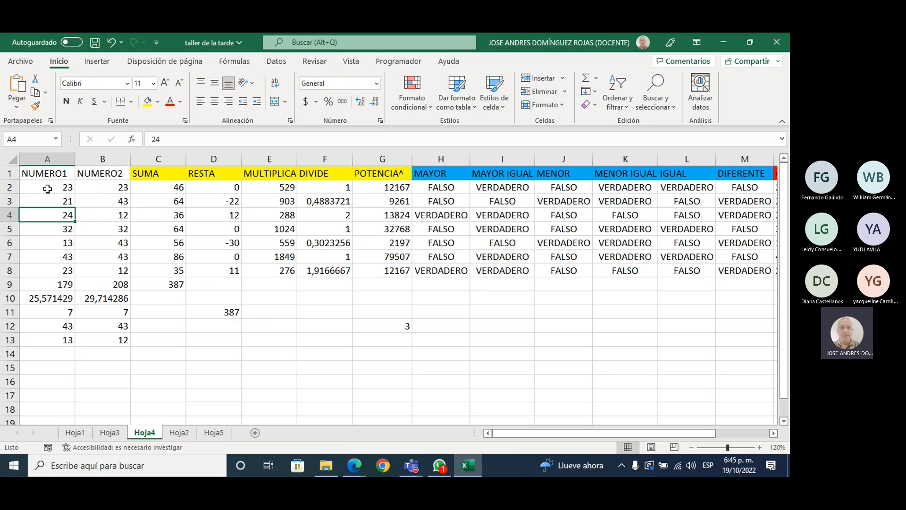
pyautogui.moveTo(47, 189); pyautogui.dragTo(62, 270)
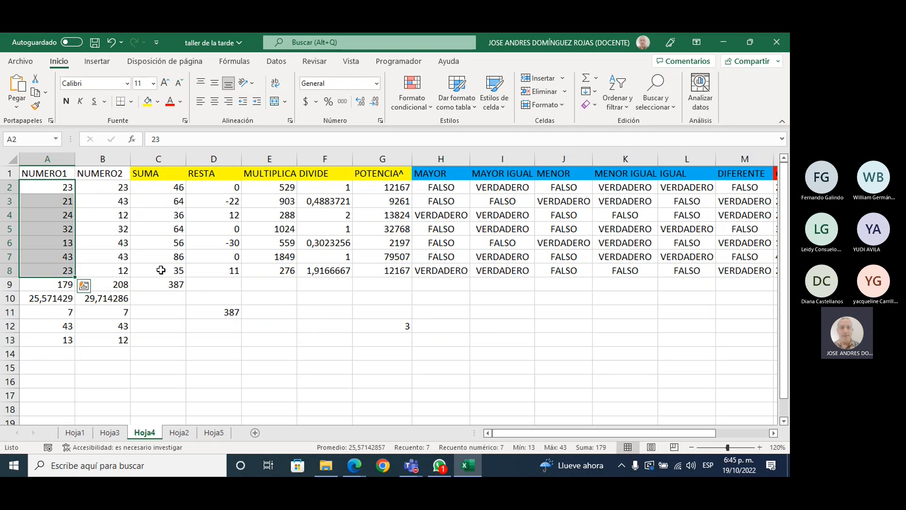
pyautogui.click(358, 337)
# Assign the name elevador to the exponent cell G12.
pyautogui.click(399, 324)
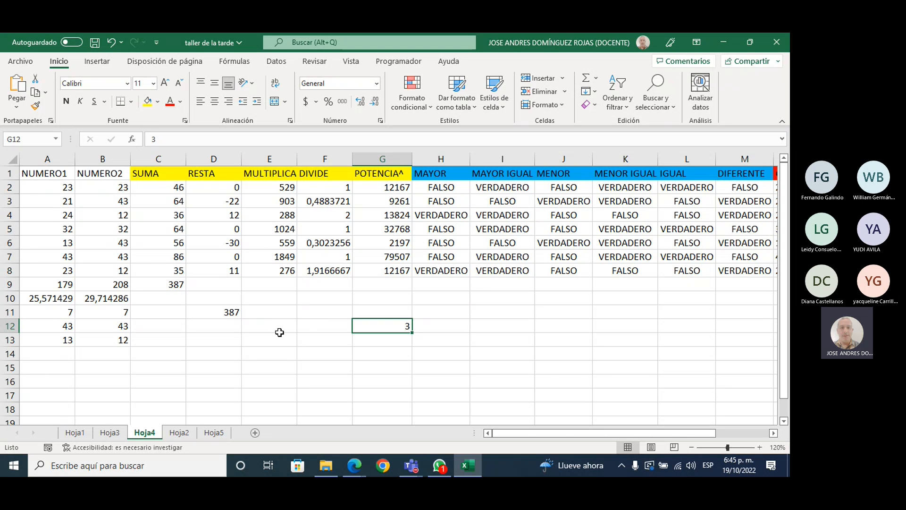
pyautogui.click(30, 142)
pyautogui.write('elevador')
pyautogui.press('Return')
pyautogui.click(339, 369)
pyautogui.click(397, 326)
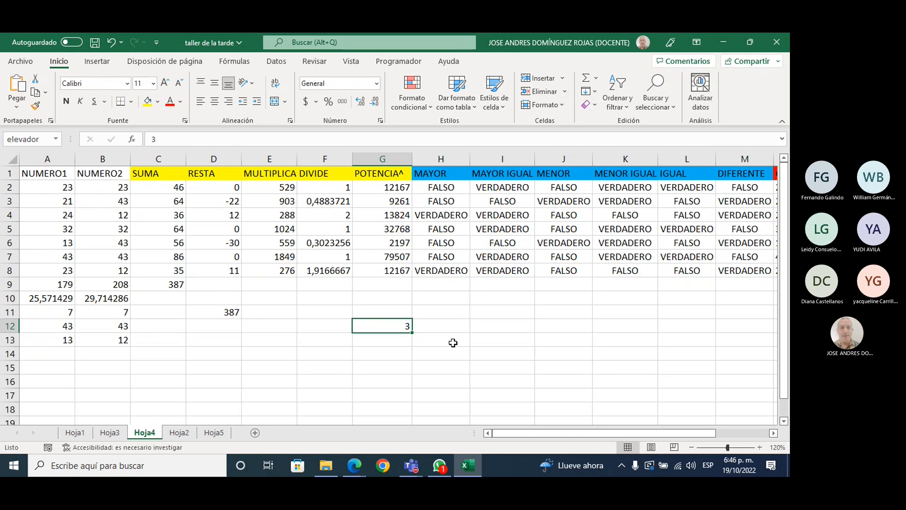
# Change the formula in G2 to =+A2^elevador and copy it down the POTENCIA column to G8.
pyautogui.click(394, 186)
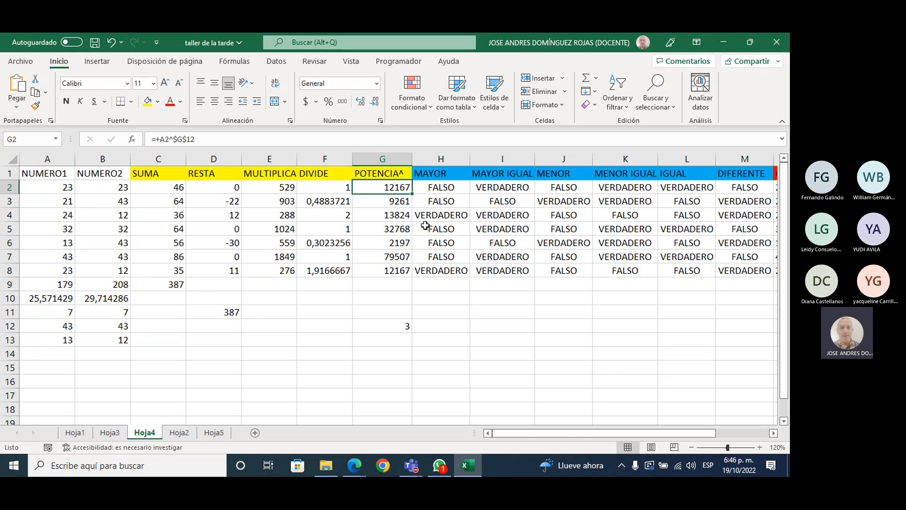
pyautogui.click(208, 140)
pyautogui.press('BackSpace')
pyautogui.press('BackSpace')
pyautogui.press('BackSpace')
pyautogui.press('BackSpace')
pyautogui.press('BackSpace')
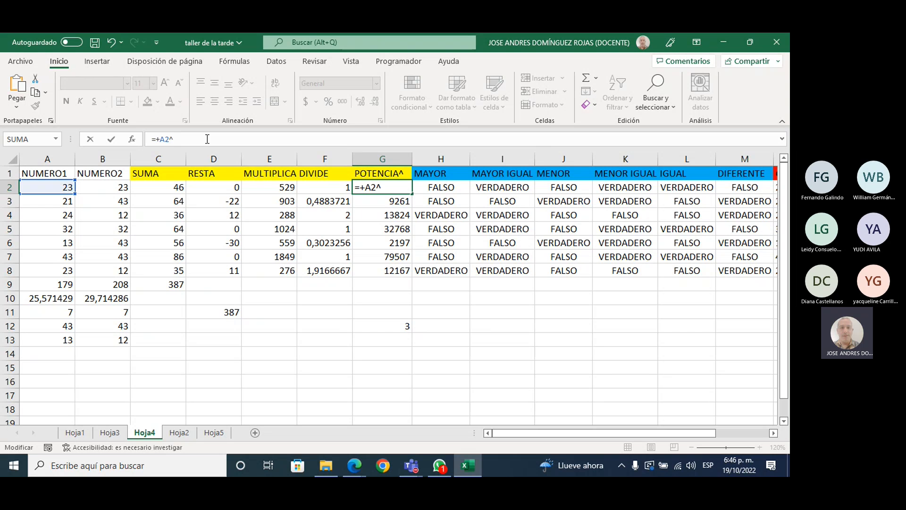
pyautogui.write('el')
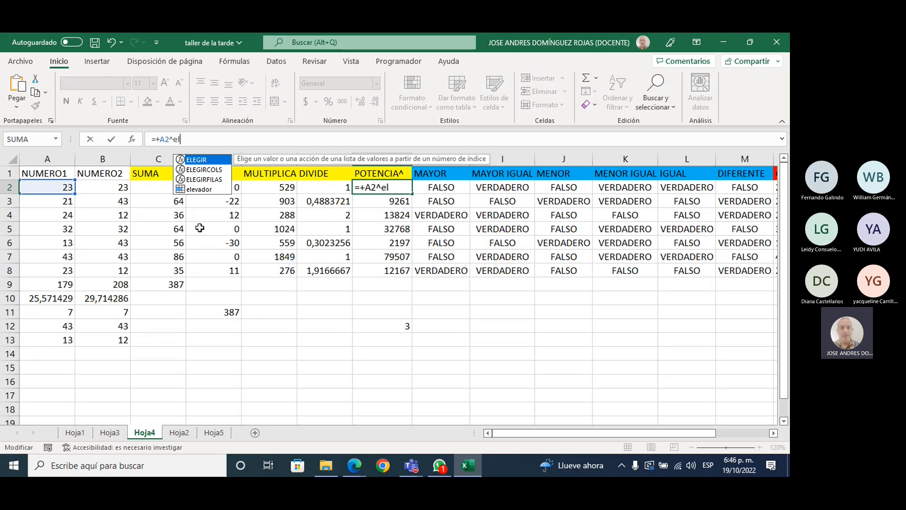
pyautogui.write('evador')
pyautogui.press('Return')
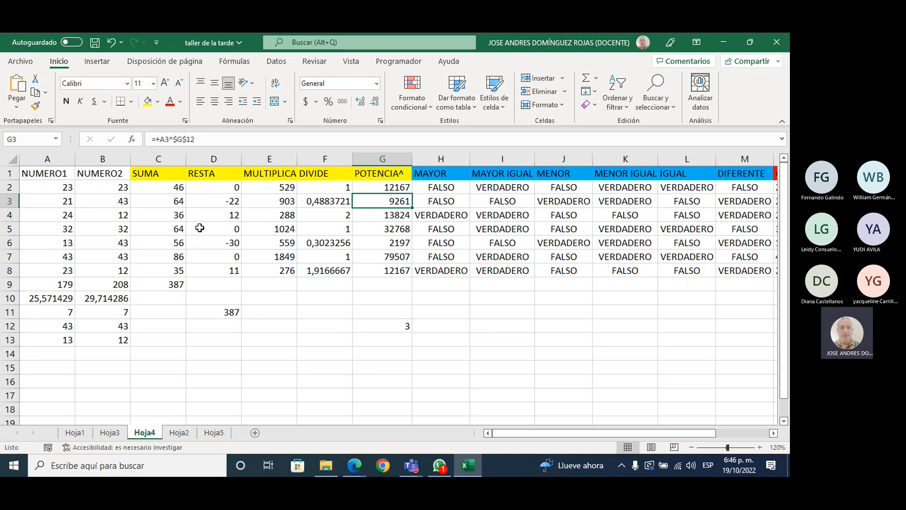
pyautogui.click(371, 187)
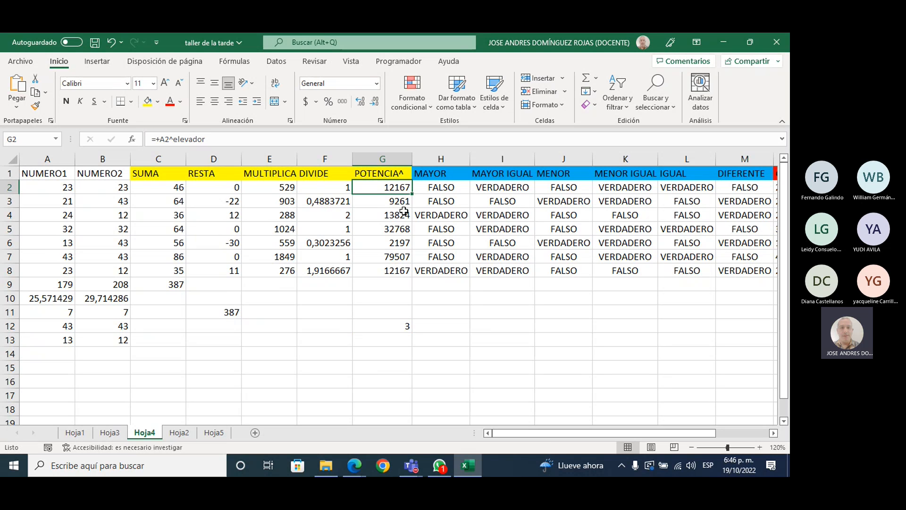
pyautogui.moveTo(412, 193); pyautogui.dragTo(415, 276)
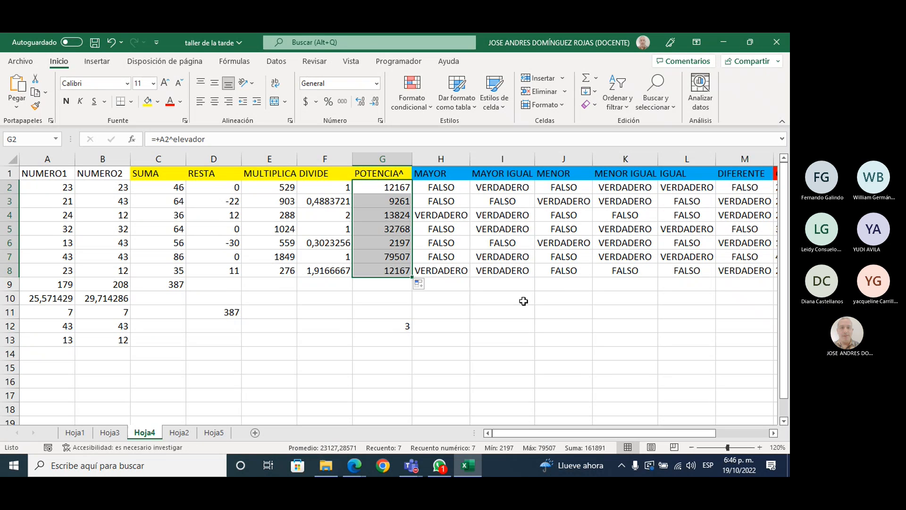
# Switch to the Teams meeting to admit the waiting participant and return to the Excel workbook.
pyautogui.click(411, 466)
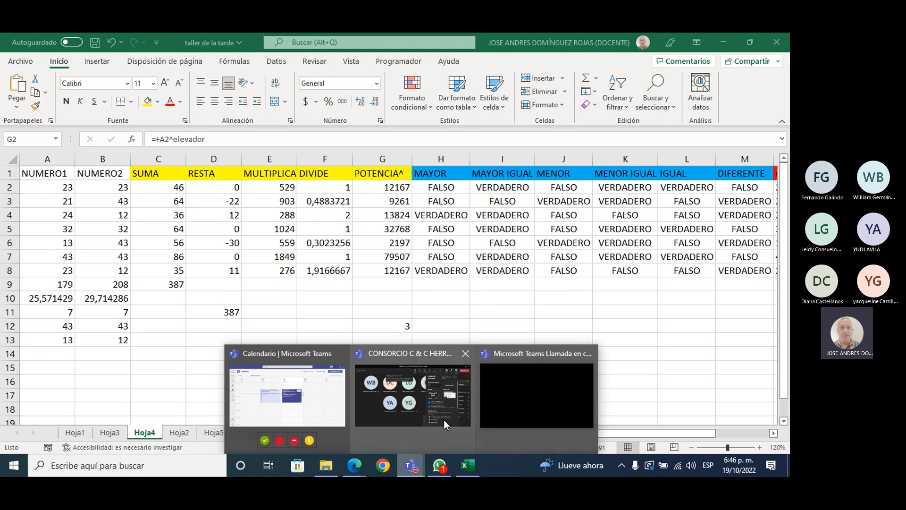
pyautogui.click(436, 421)
pyautogui.click(756, 224)
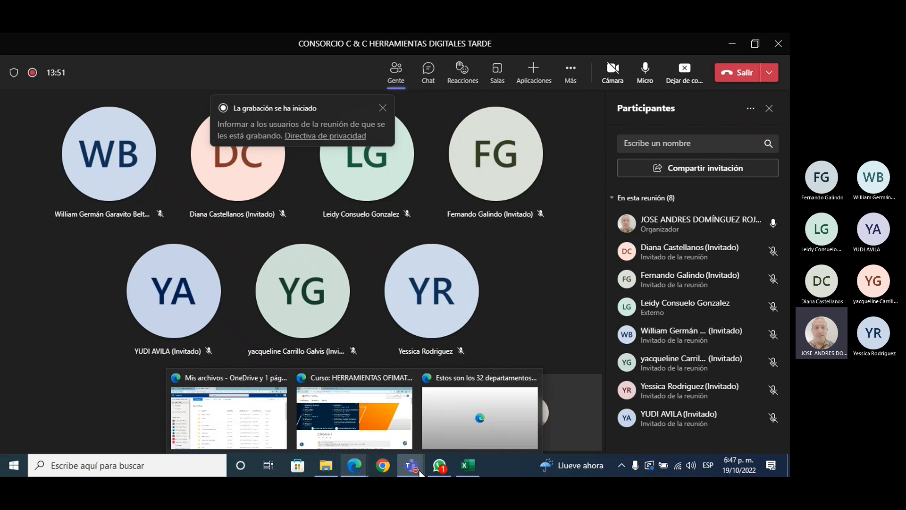
pyautogui.click(471, 474)
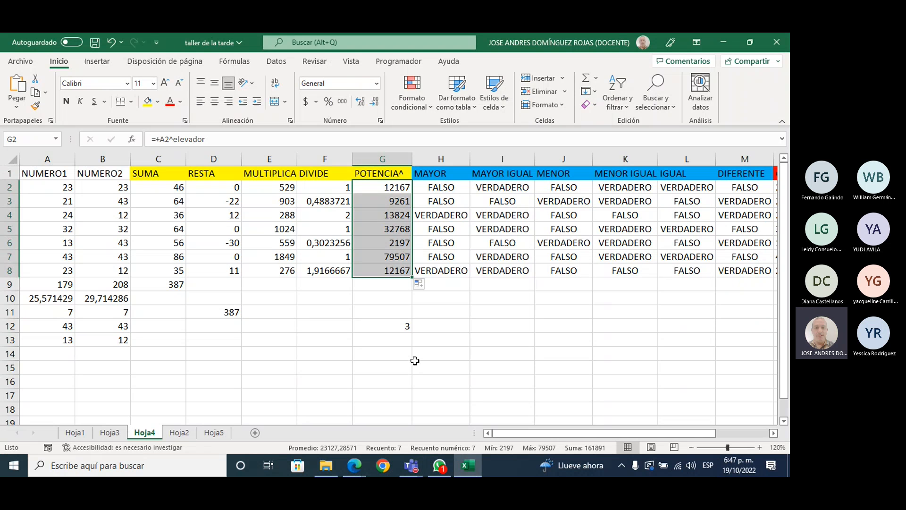
# Examine the POTENCIA formulas in column G that use the name elevador and the named cell G12.
pyautogui.click(394, 187)
pyautogui.doubleClick(395, 187)
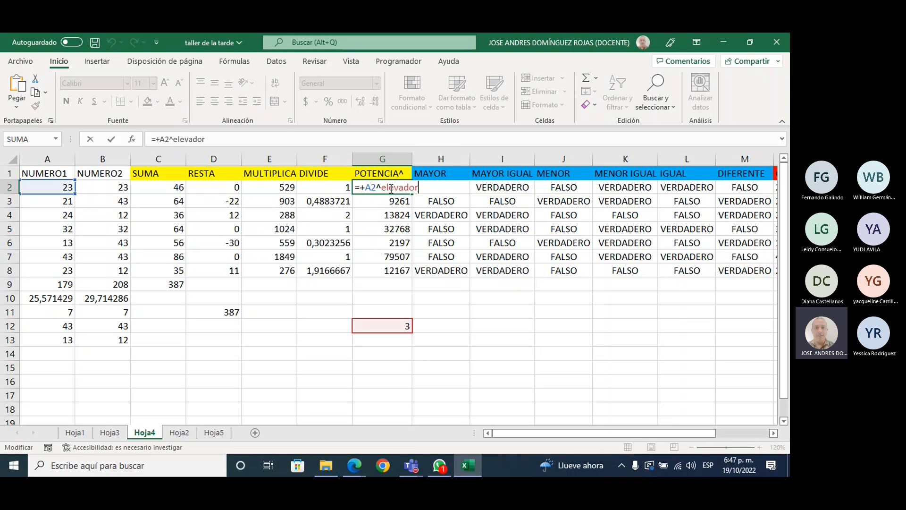
pyautogui.doubleClick(378, 203)
pyautogui.press('Return')
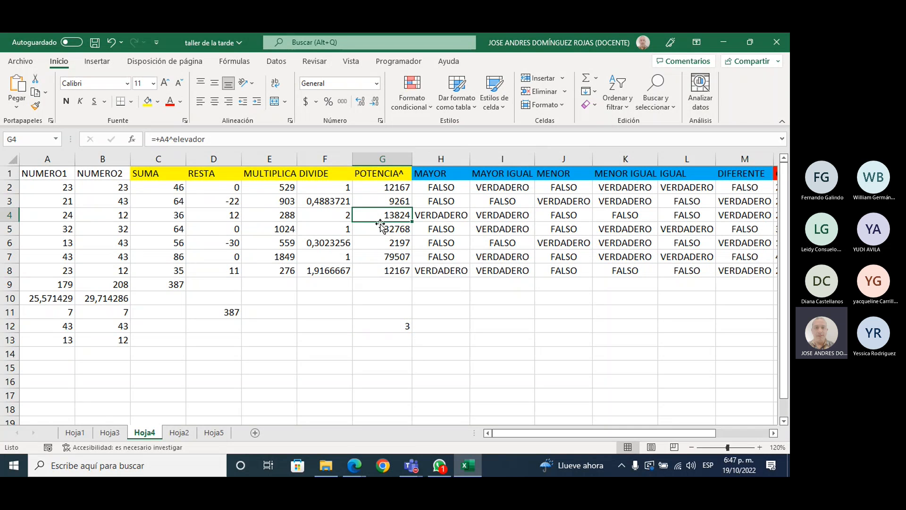
pyautogui.doubleClick(381, 228)
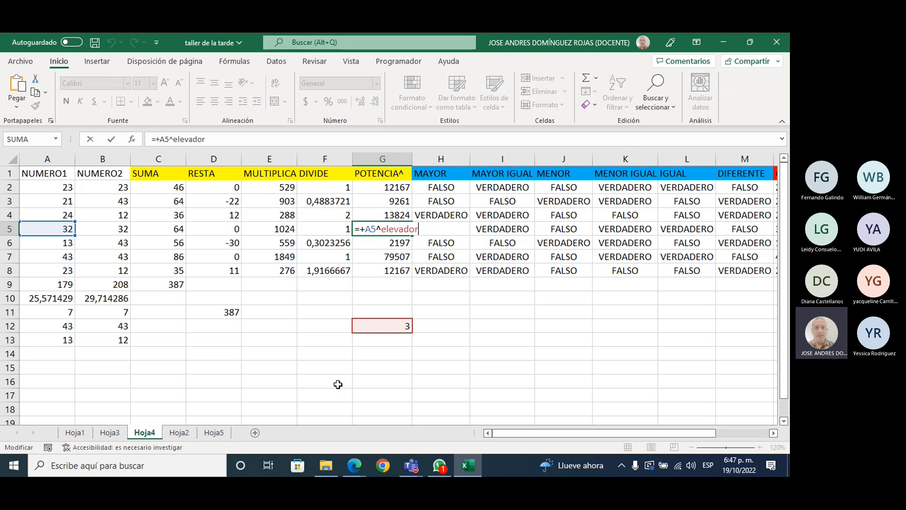
pyautogui.click(455, 359)
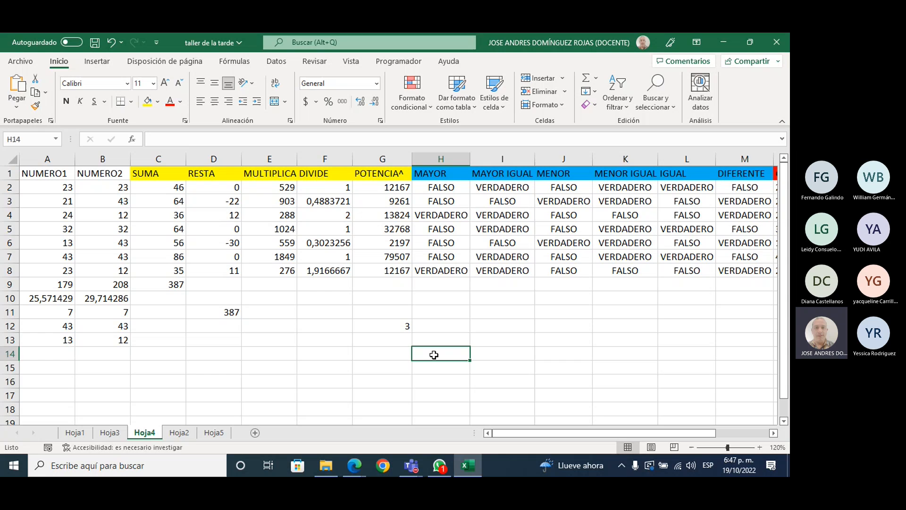
pyautogui.click(395, 327)
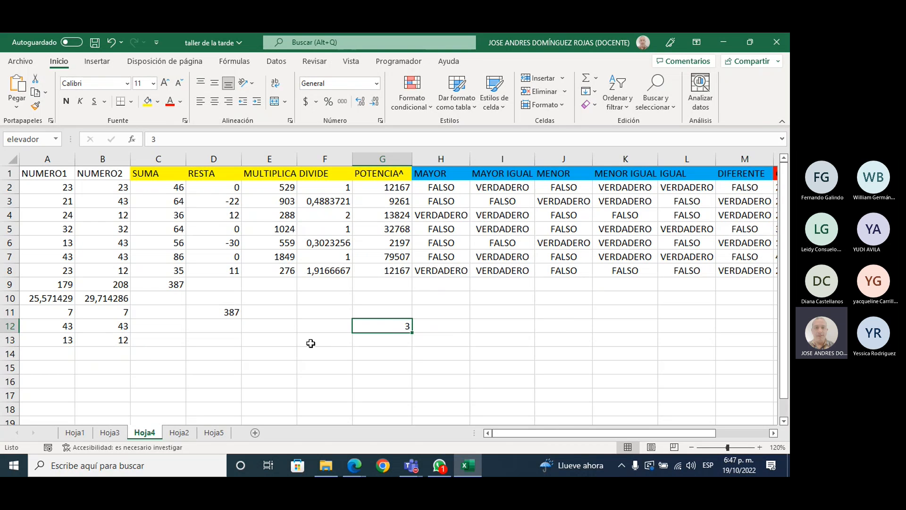
# Clear the summary formulas below the NUMERO1 column in cells A9 to A13.
pyautogui.click(51, 284)
pyautogui.moveTo(51, 284); pyautogui.dragTo(46, 324)
pyautogui.click(51, 285)
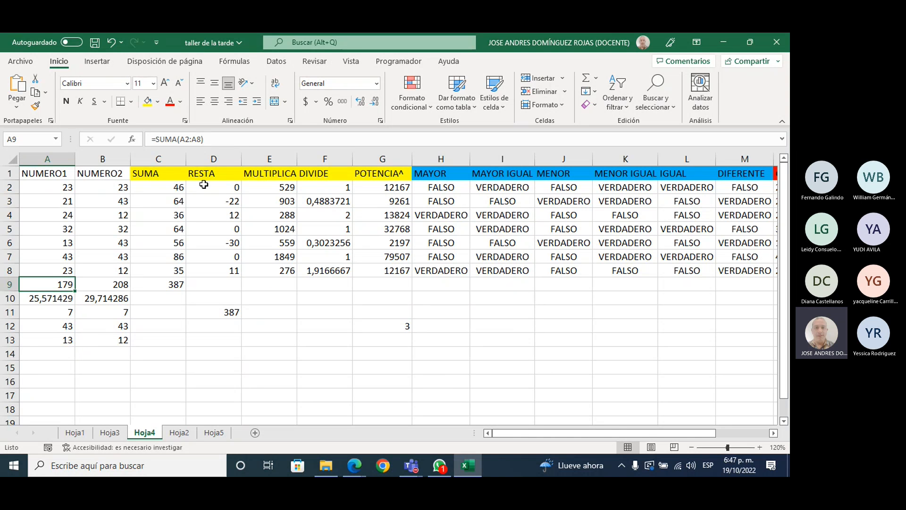
pyautogui.moveTo(64, 285); pyautogui.dragTo(64, 346)
pyautogui.press('Delete')
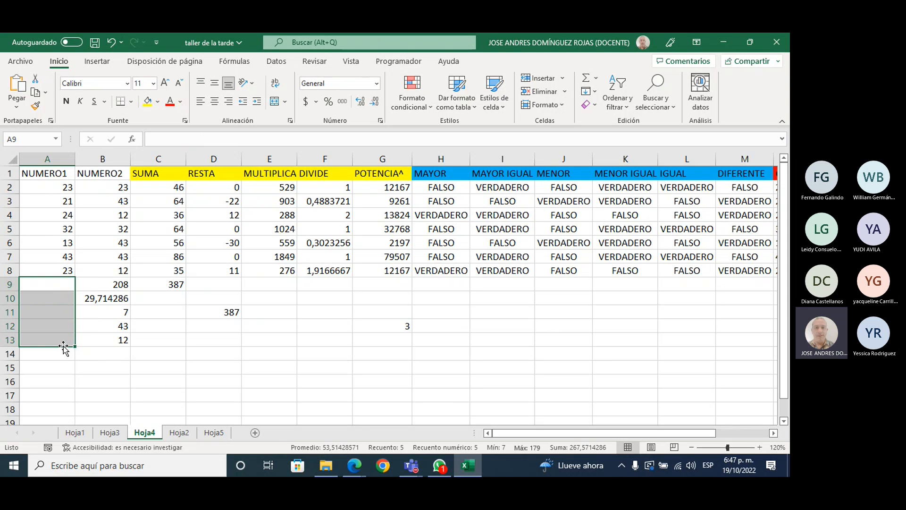
pyautogui.click(128, 339)
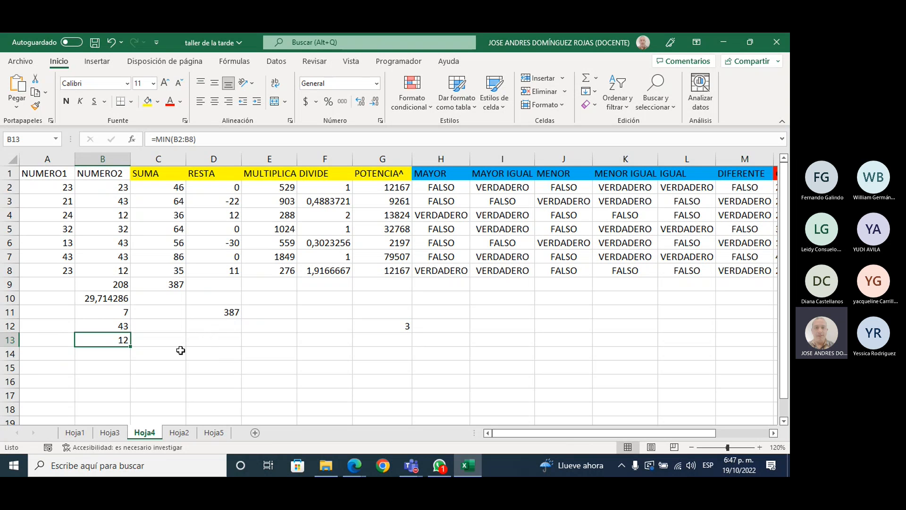
pyautogui.click(389, 329)
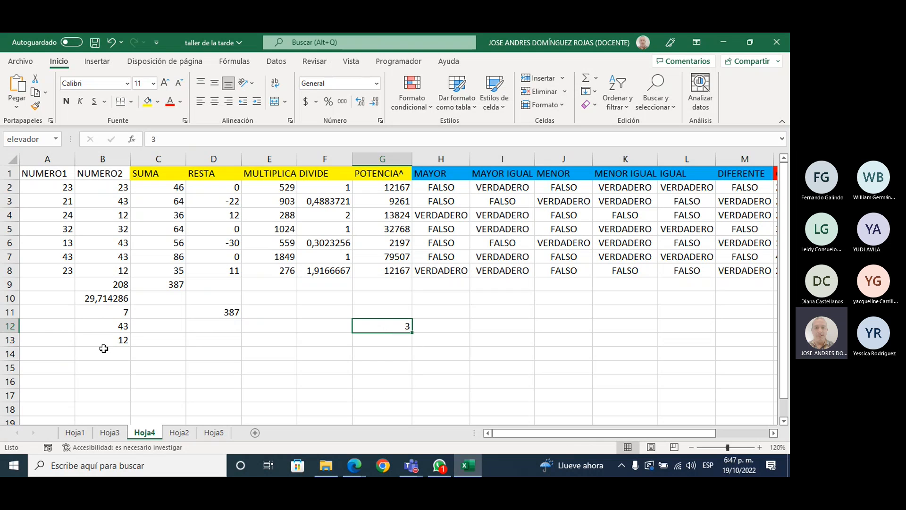
pyautogui.click(67, 364)
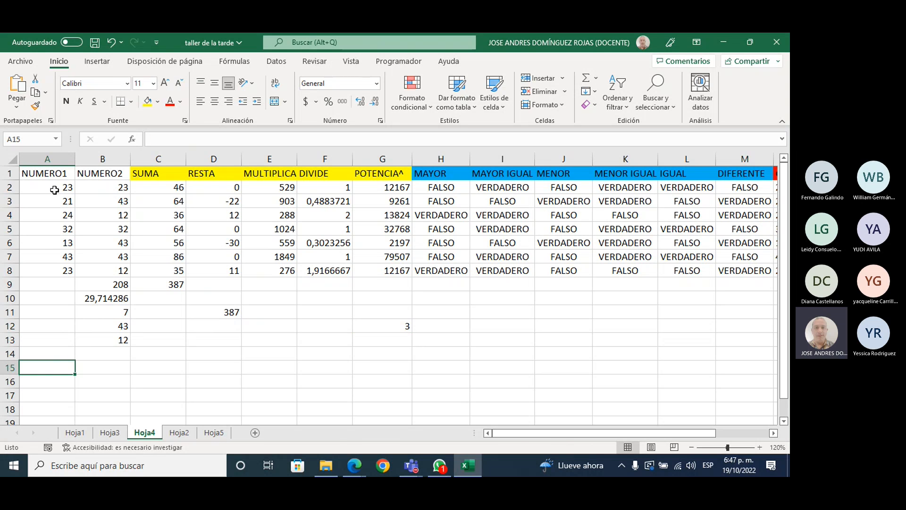
# Assign the name numero1 to the NUMERO1 values in cells A2 to A8.
pyautogui.moveTo(54, 189); pyautogui.dragTo(46, 274)
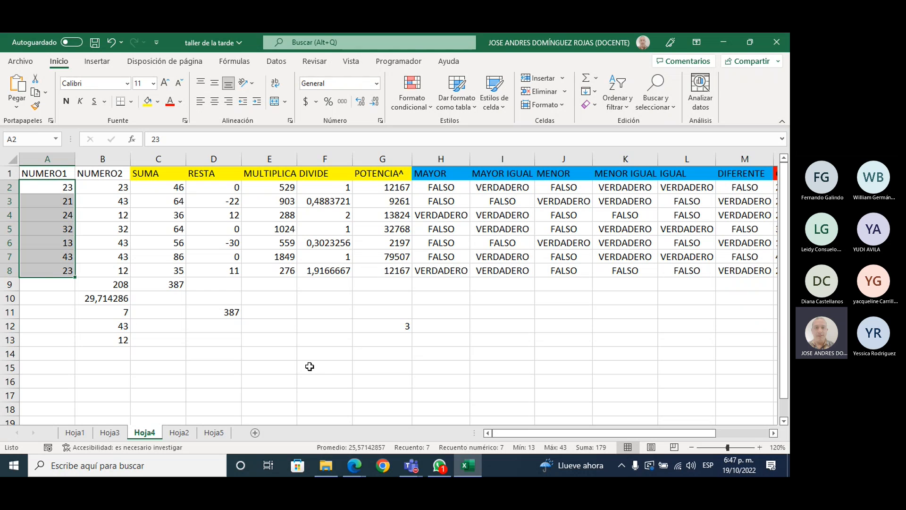
pyautogui.click(23, 139)
pyautogui.write('numero 1')
pyautogui.press('BackSpace')
pyautogui.press('BackSpace')
pyautogui.write('1')
pyautogui.press('Return')
pyautogui.click(381, 340)
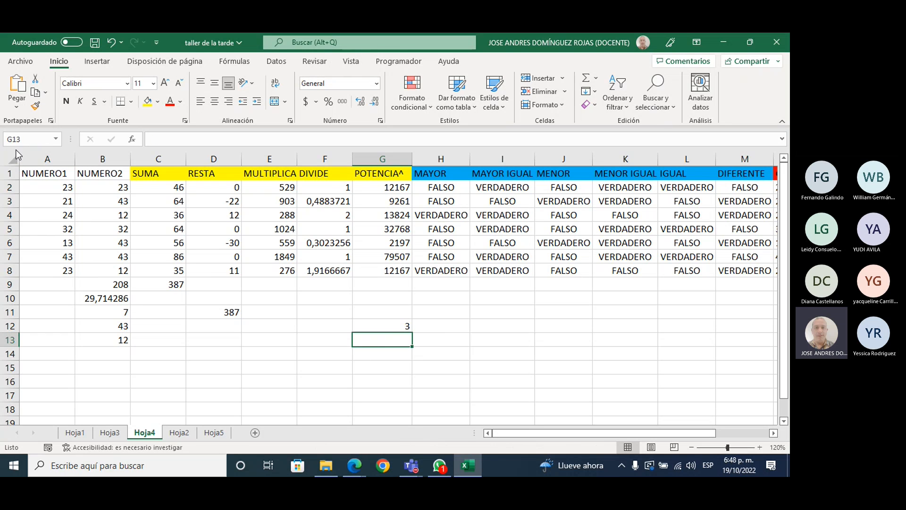
# Go to the named cell elevador and to the named range numero1.
pyautogui.click(56, 139)
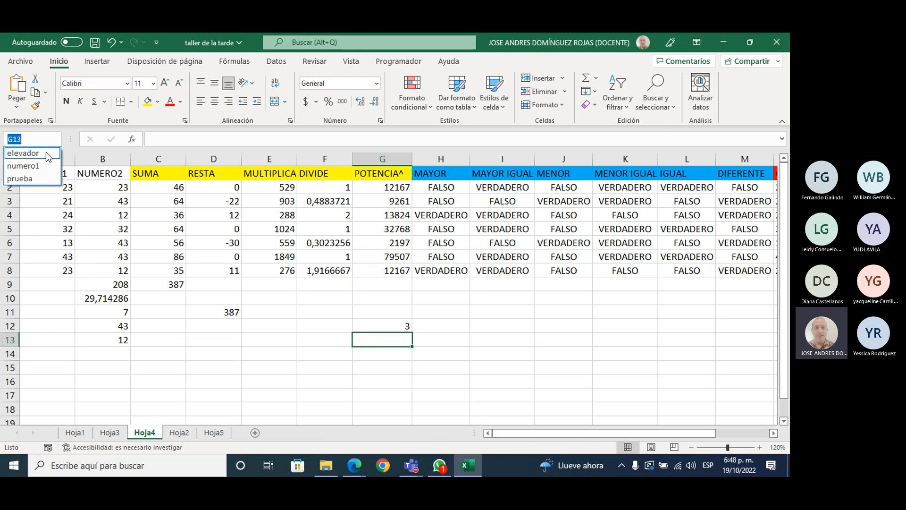
pyautogui.click(46, 153)
pyautogui.click(54, 138)
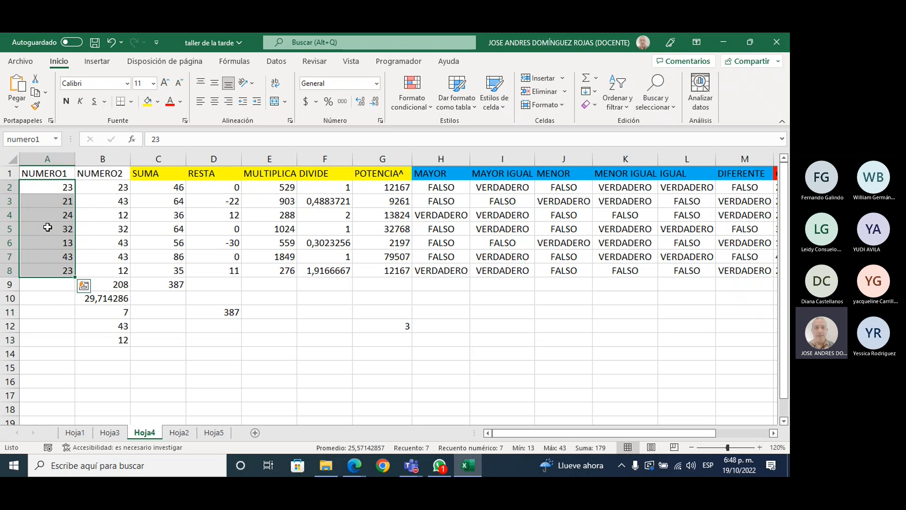
# Total the NUMERO1 column in cell A9 with the formula =SUMA(numero1).
pyautogui.click(49, 286)
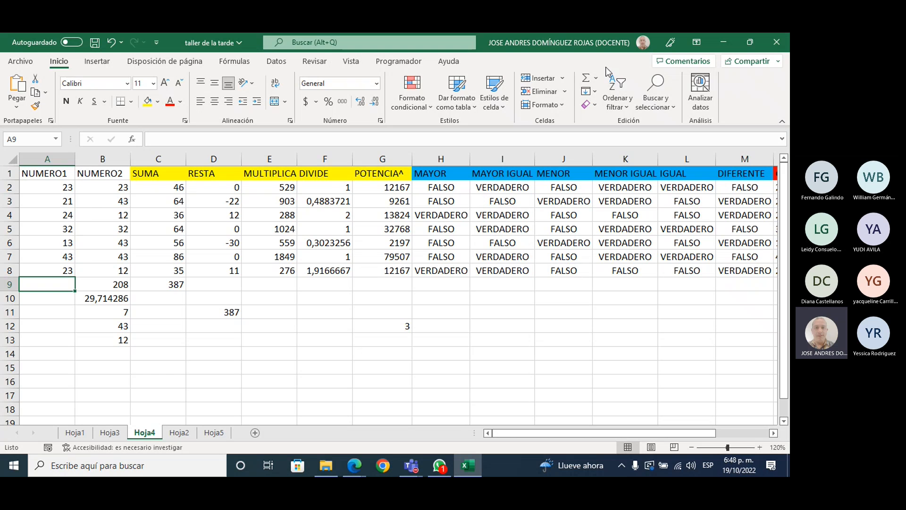
pyautogui.click(586, 78)
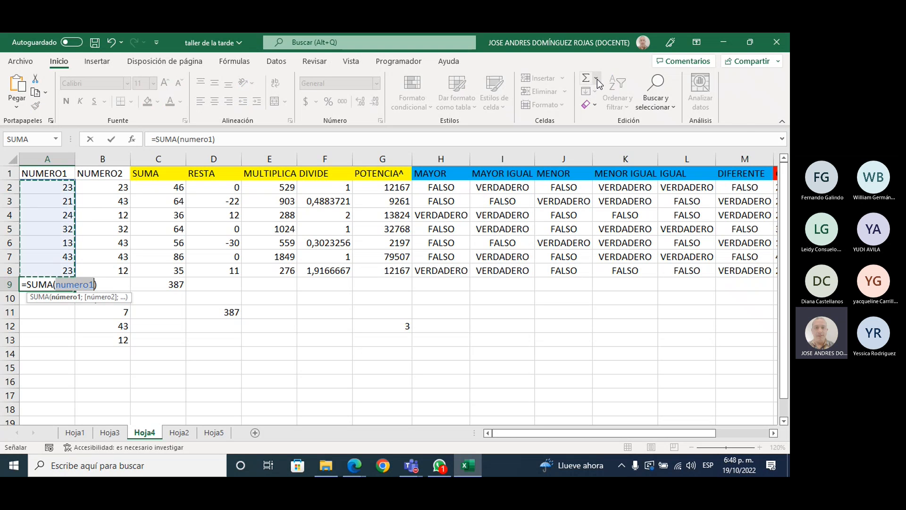
pyautogui.click(598, 80)
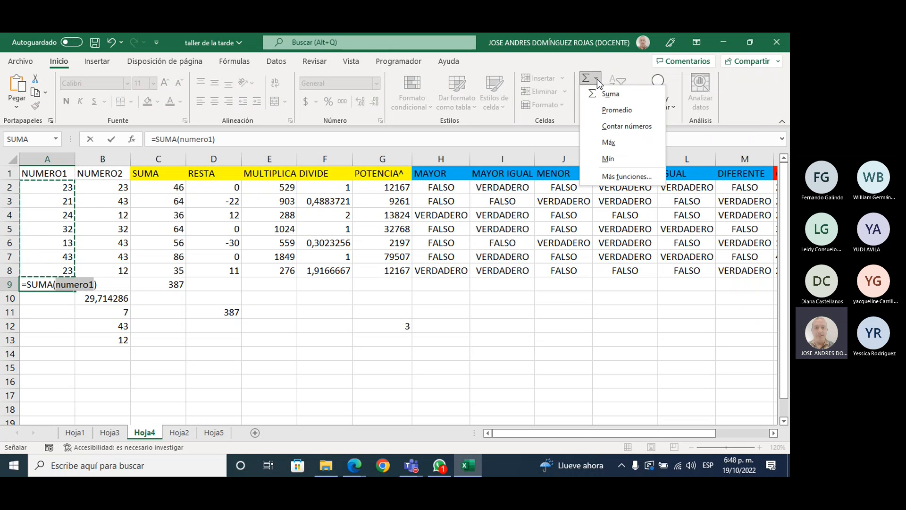
pyautogui.click(612, 101)
pyautogui.press('Return')
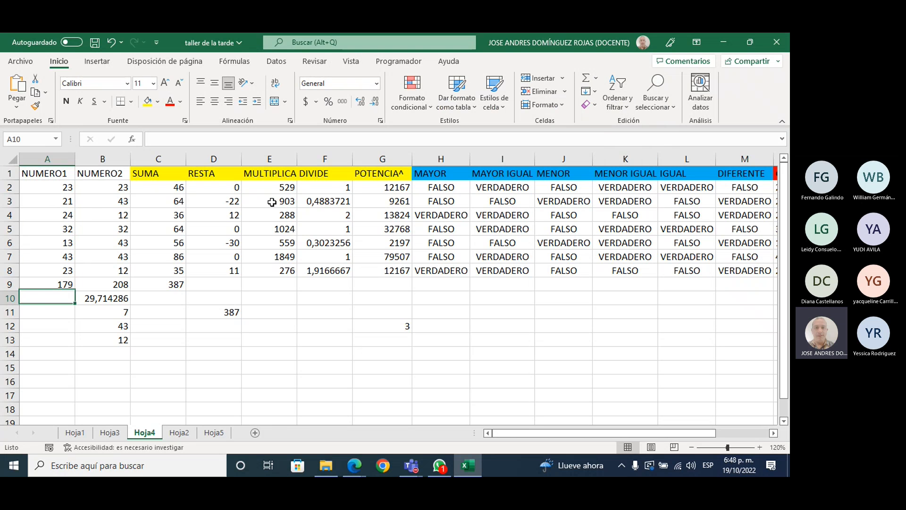
# Calculate the average of the NUMERO1 values in cell A10 with =PROMEDIO(numero1).
pyautogui.click(598, 80)
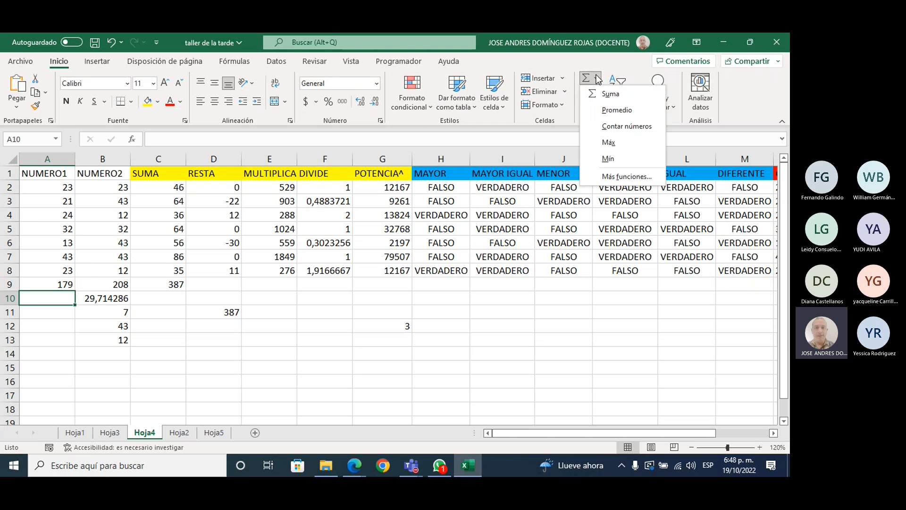
pyautogui.click(616, 111)
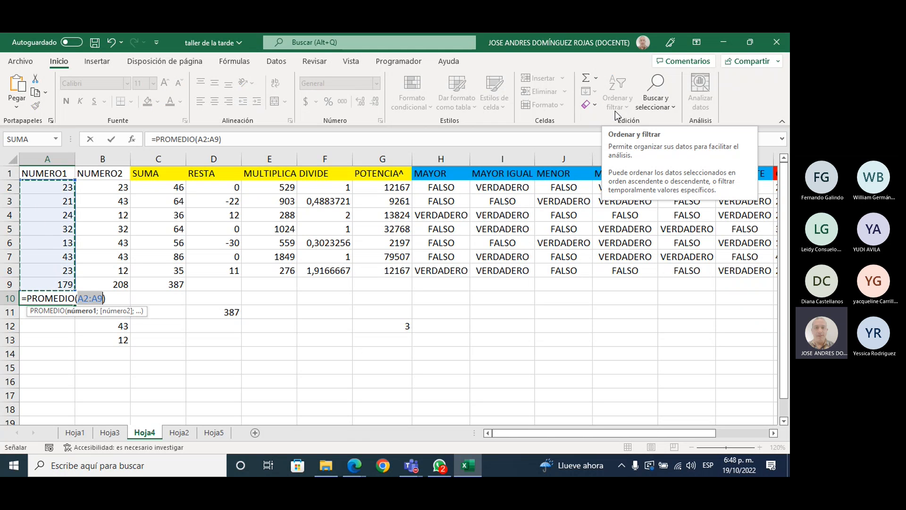
pyautogui.write('numero1')
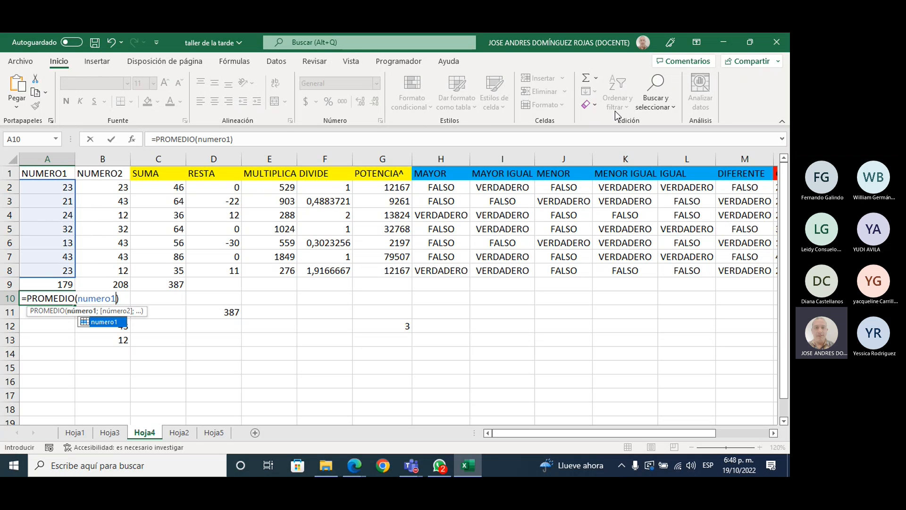
pyautogui.press('Return')
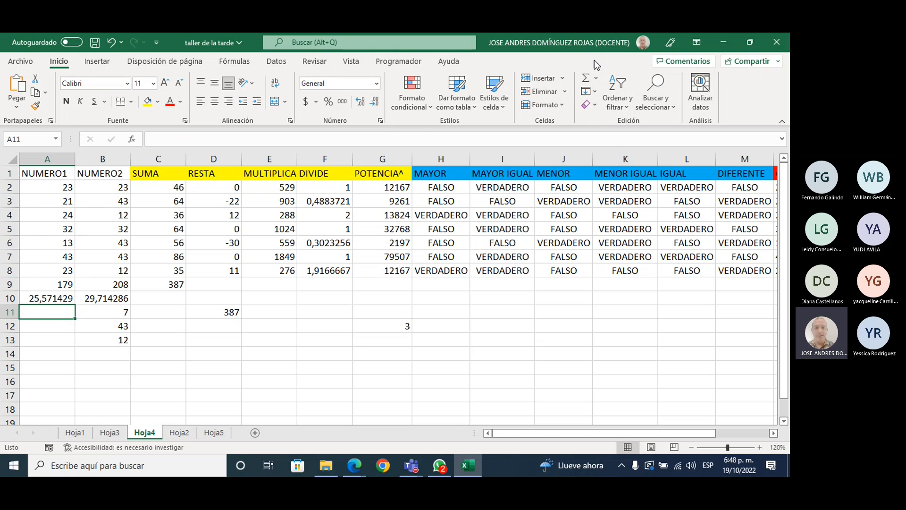
# Count the NUMERO1 values in cell A11 with the formula =CONTAR(numero1).
pyautogui.click(597, 80)
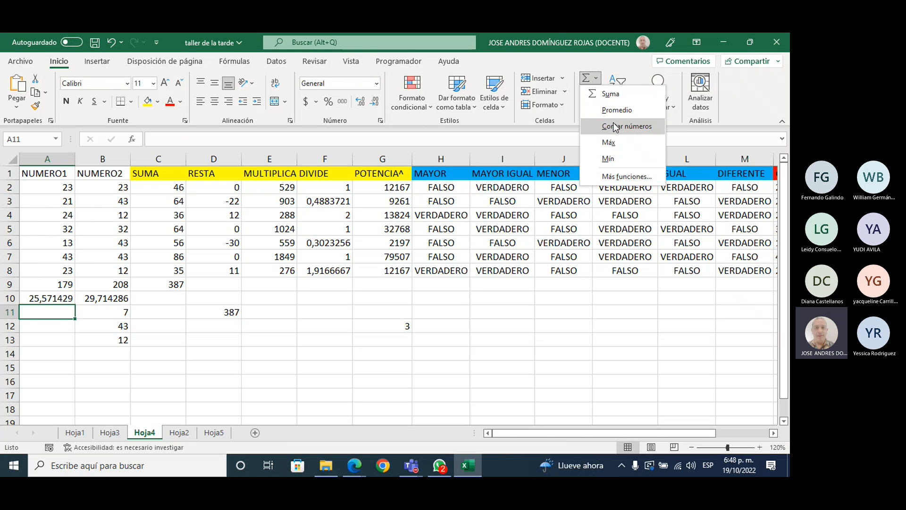
pyautogui.click(613, 122)
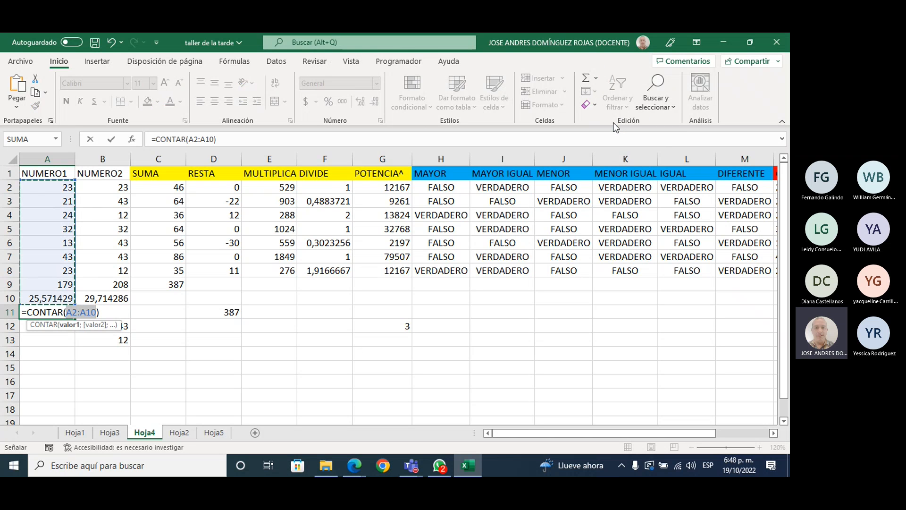
pyautogui.write('numer')
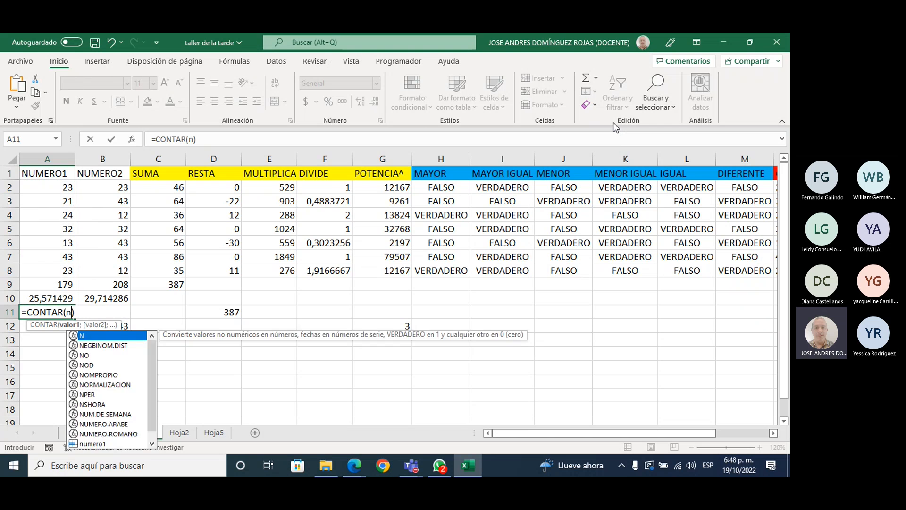
pyautogui.write('o1')
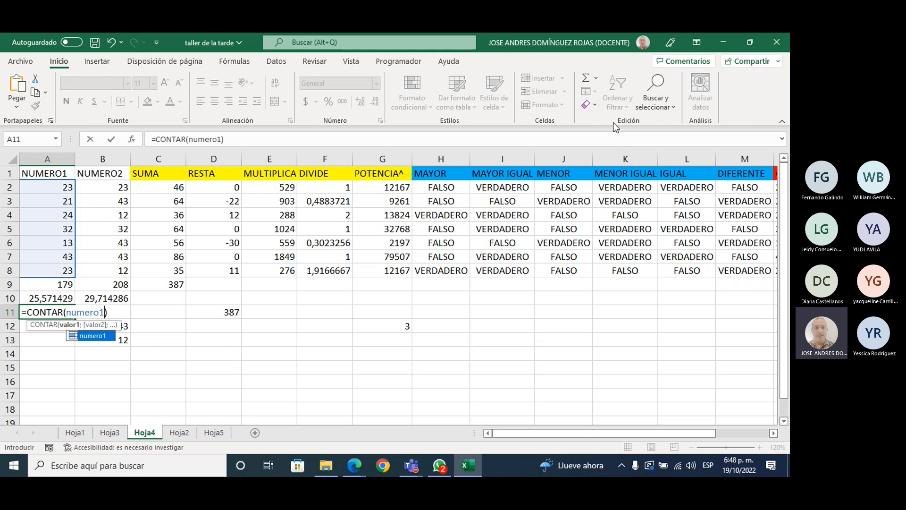
pyautogui.press('Return')
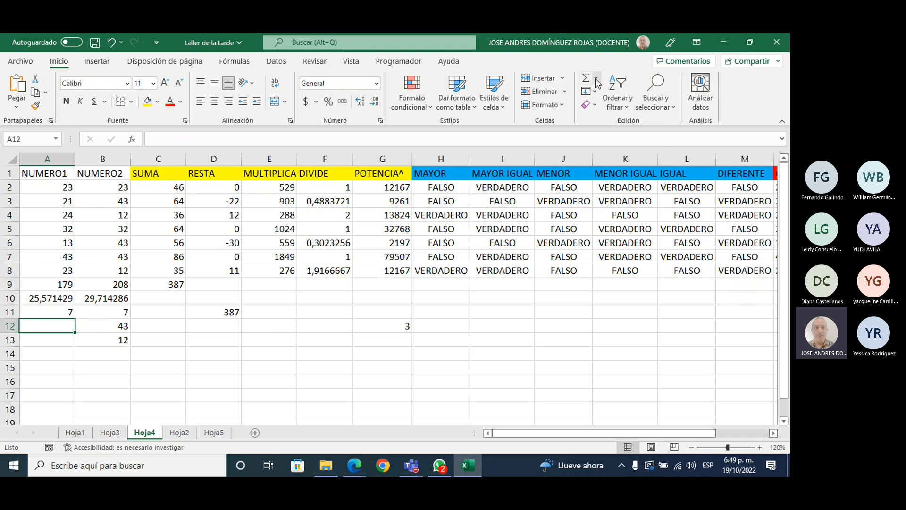
# Get the highest NUMERO1 value in cell A12 with the formula =MAX(numero1).
pyautogui.click(596, 79)
pyautogui.click(609, 142)
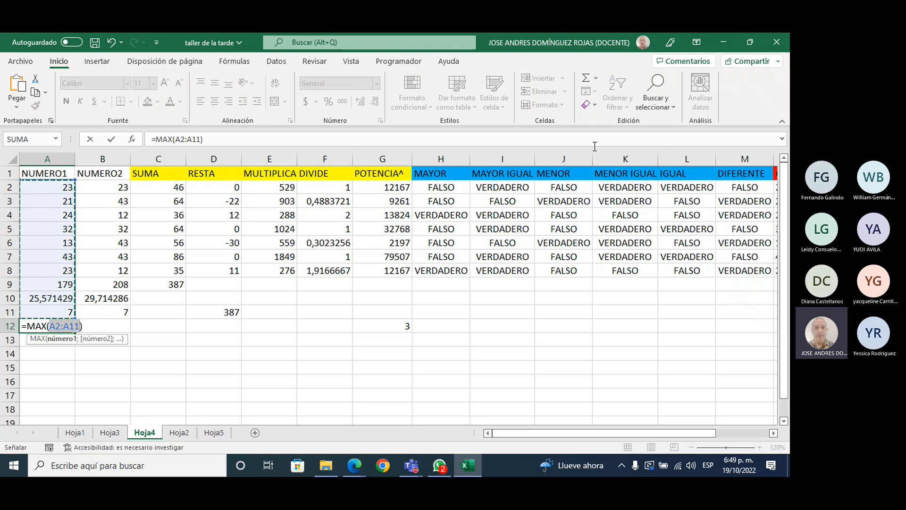
pyautogui.write('nu')
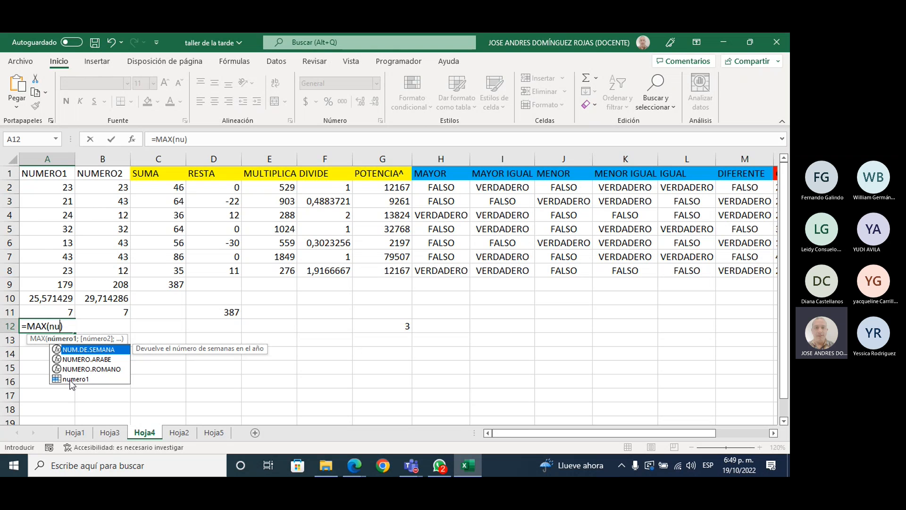
pyautogui.doubleClick(71, 379)
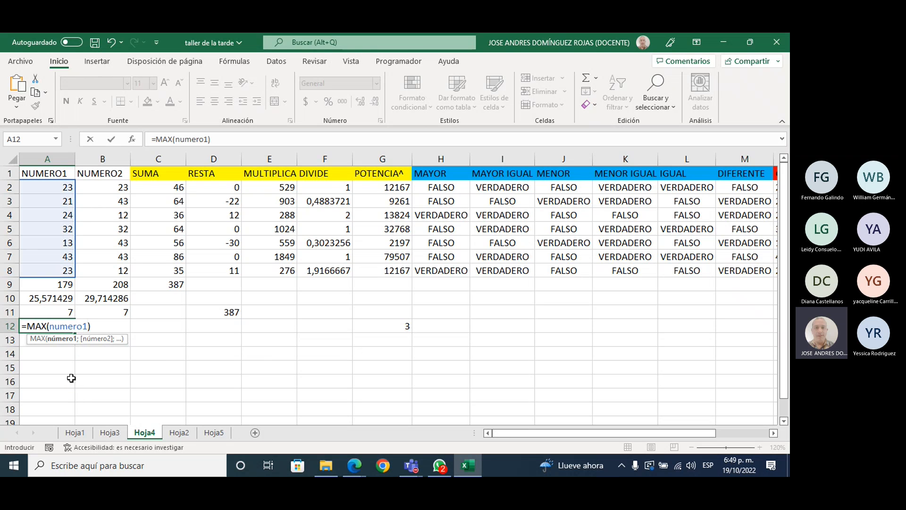
pyautogui.press('Return')
# Get the lowest NUMERO1 value in cell A13 with the formula =MIN(numero1).
pyautogui.click(597, 79)
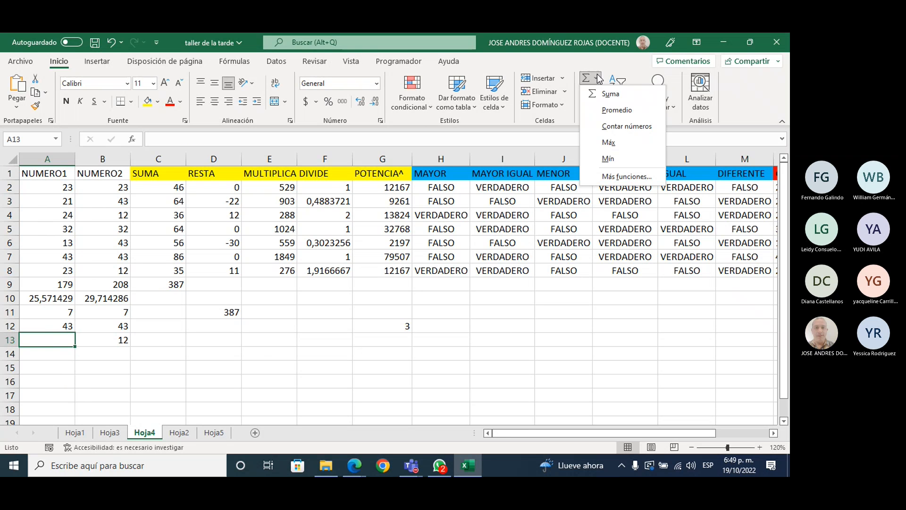
pyautogui.click(613, 162)
pyautogui.write('nu')
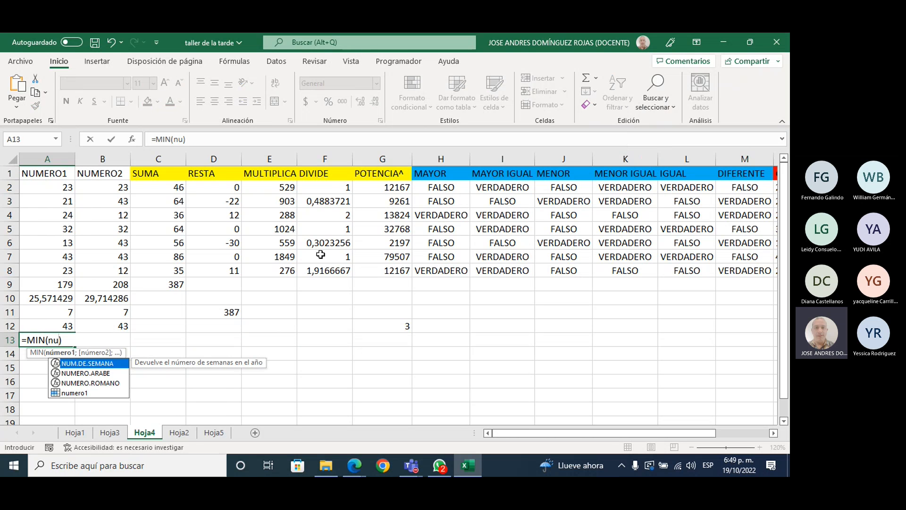
pyautogui.click(71, 395)
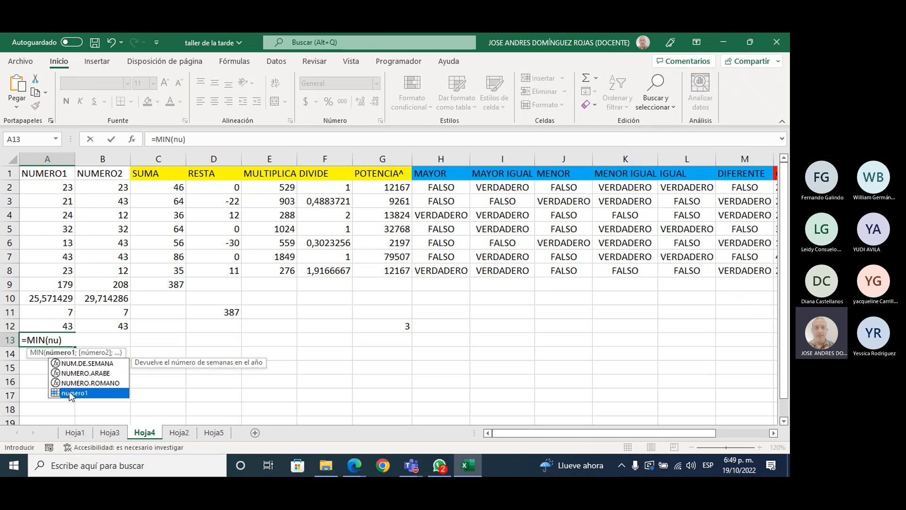
pyautogui.doubleClick(71, 394)
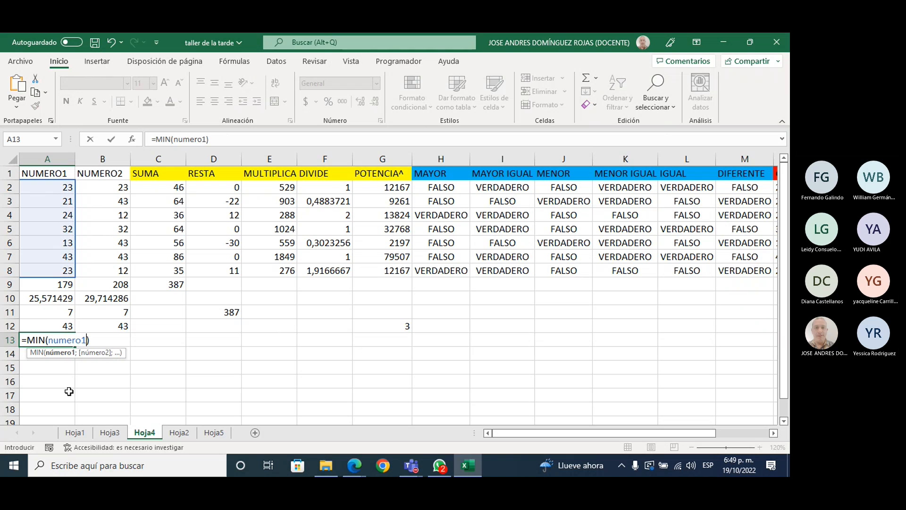
pyautogui.press('Return')
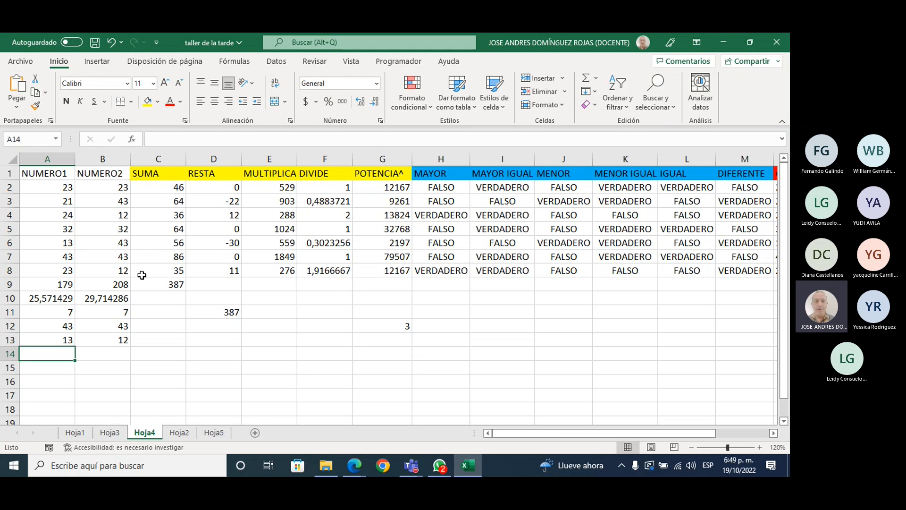
# Select the NUMERO1 values in cells A2 to A8 to check the name assigned to the range.
pyautogui.moveTo(42, 187); pyautogui.dragTo(48, 273)
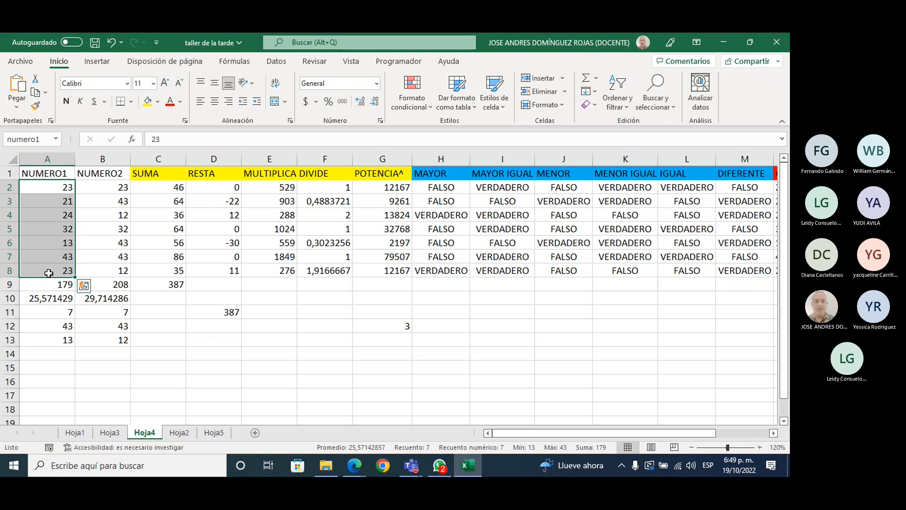
pyautogui.click(211, 338)
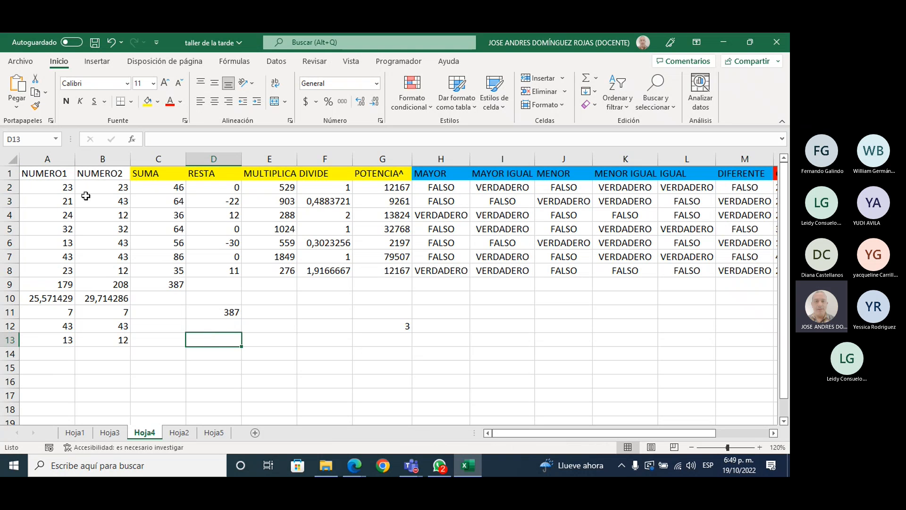
pyautogui.moveTo(39, 184); pyautogui.dragTo(40, 266)
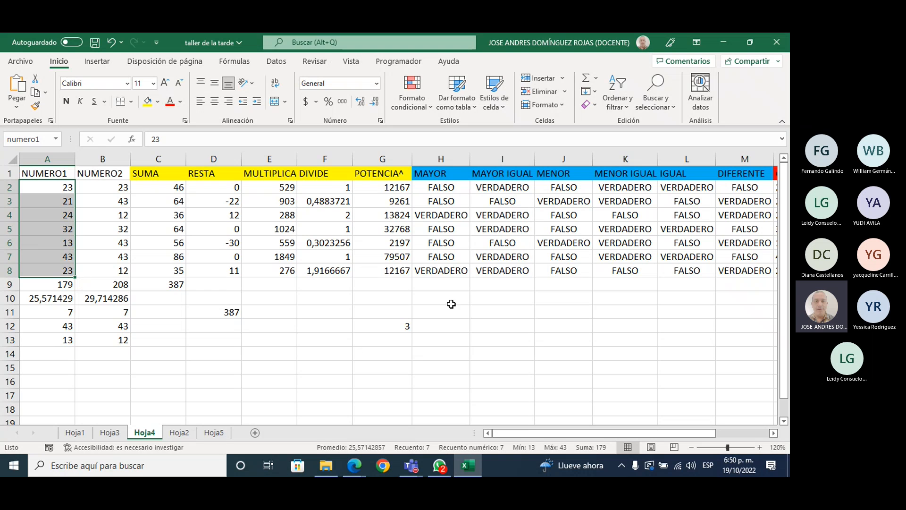
# Try to assign the name numero2 to the NUMERO2 values in cells B2 to B8.
pyautogui.moveTo(94, 187); pyautogui.dragTo(95, 267)
pyautogui.click(20, 138)
pyautogui.write('nu')
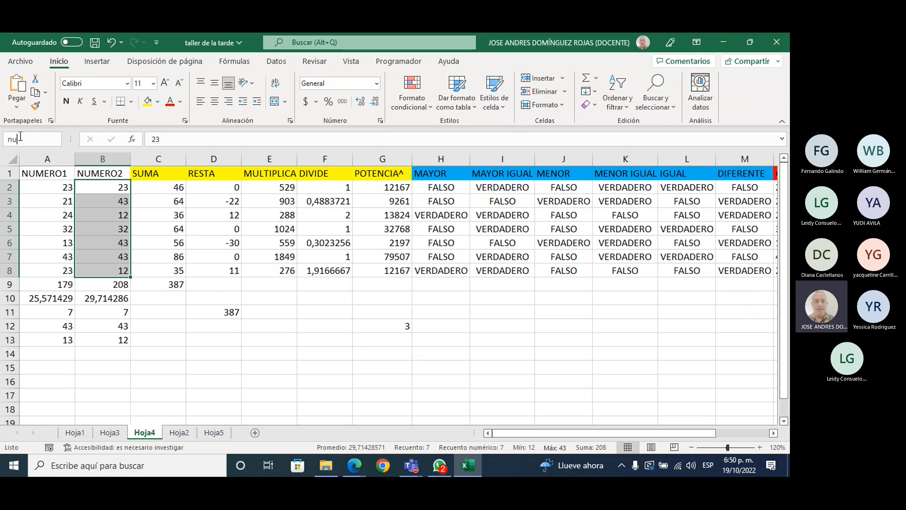
pyautogui.write('mero2')
pyautogui.press('Return')
pyautogui.click(214, 395)
# Examine the cell range used by the SUMA formula in cell D11.
pyautogui.click(219, 313)
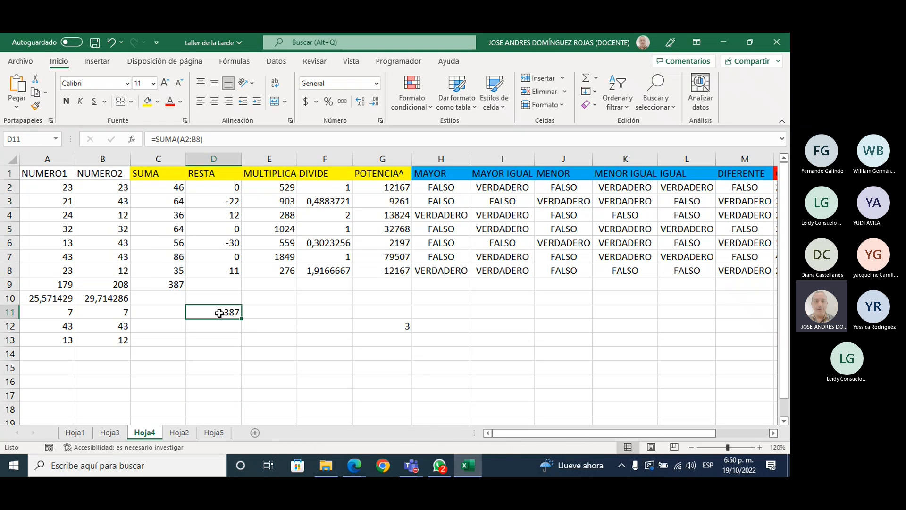
pyautogui.click(204, 138)
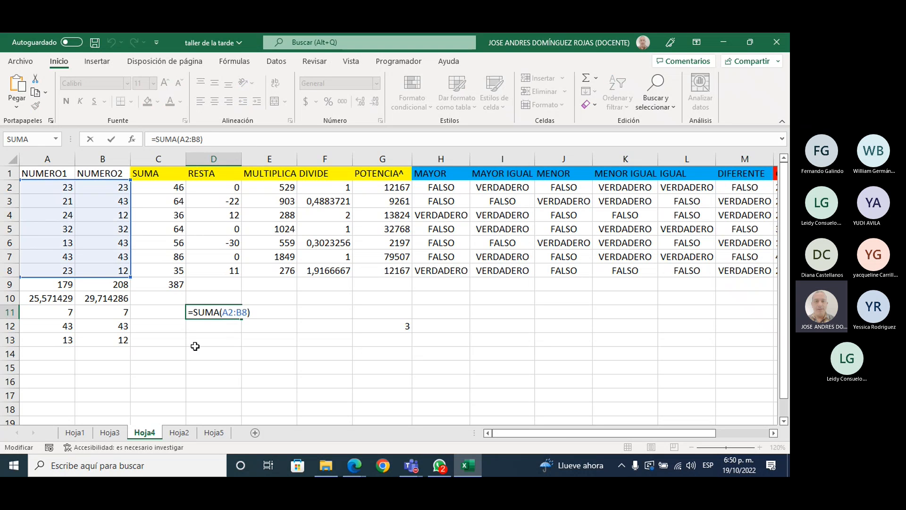
pyautogui.moveTo(247, 313); pyautogui.dragTo(223, 312)
pyautogui.press('Return')
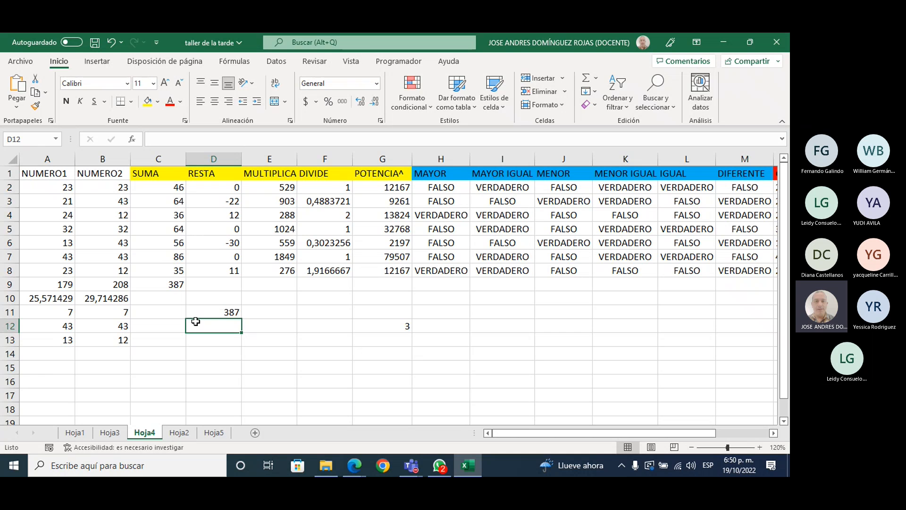
# Replace the arguments of the SUMA formula in cell D11 with numero1 and numero2, and widen column D slightly.
pyautogui.click(192, 316)
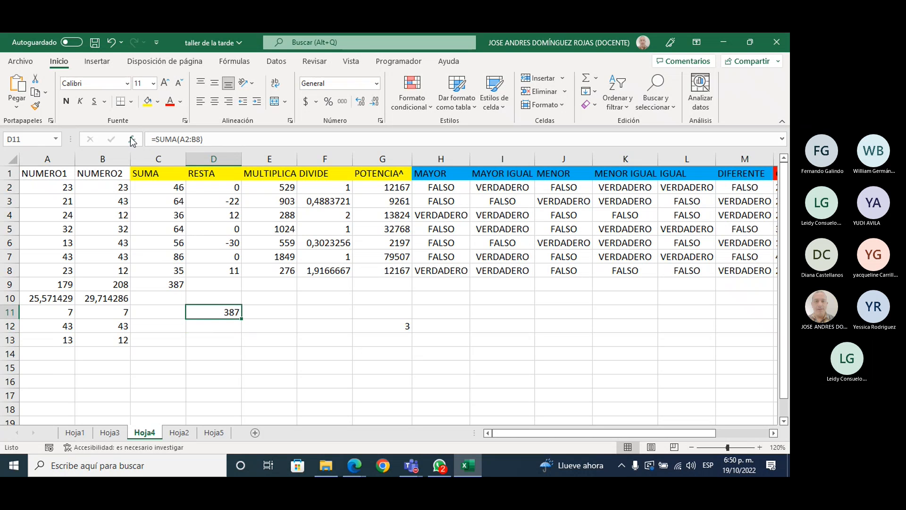
pyautogui.press('F2')
pyautogui.hotkey('shift', 'F3')
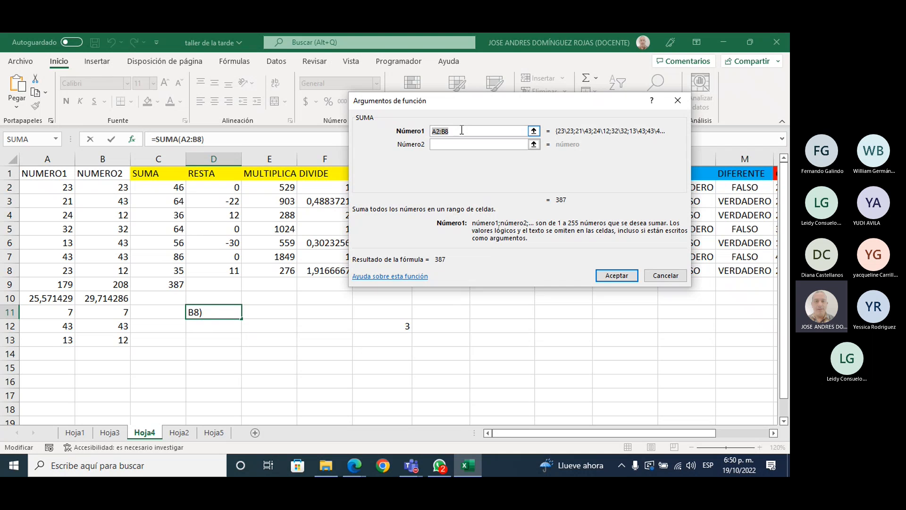
pyautogui.write('numero')
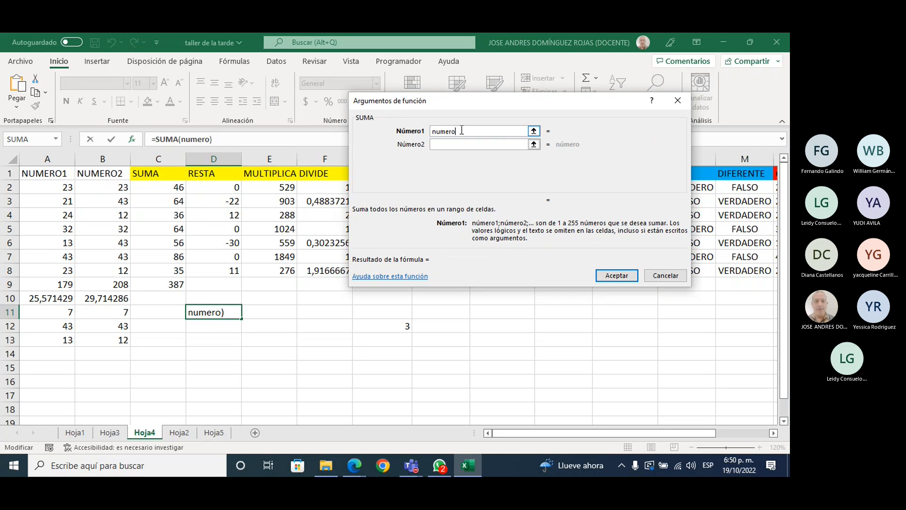
pyautogui.write('1')
pyautogui.click(456, 145)
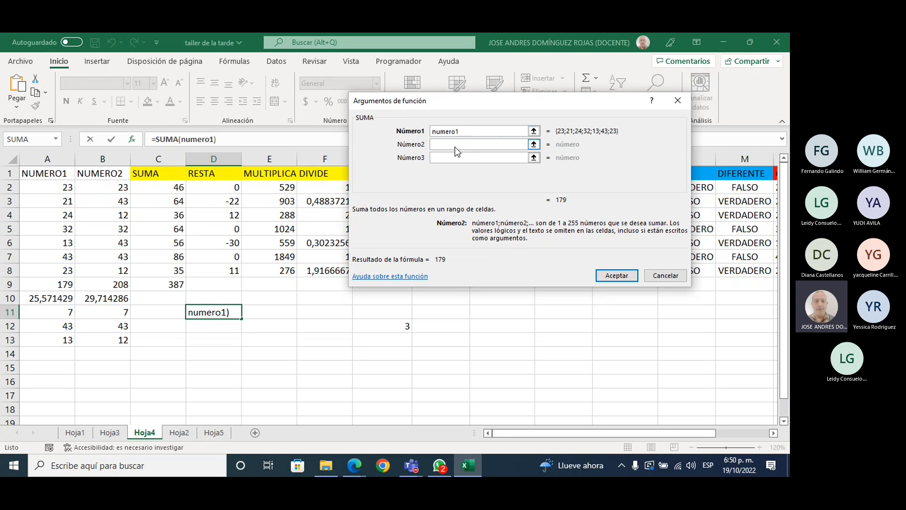
pyautogui.write('numero2')
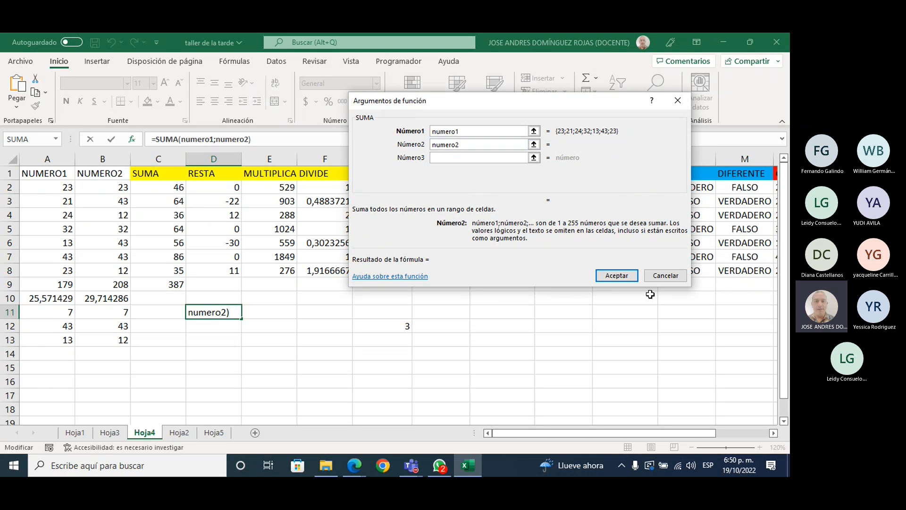
pyautogui.click(625, 277)
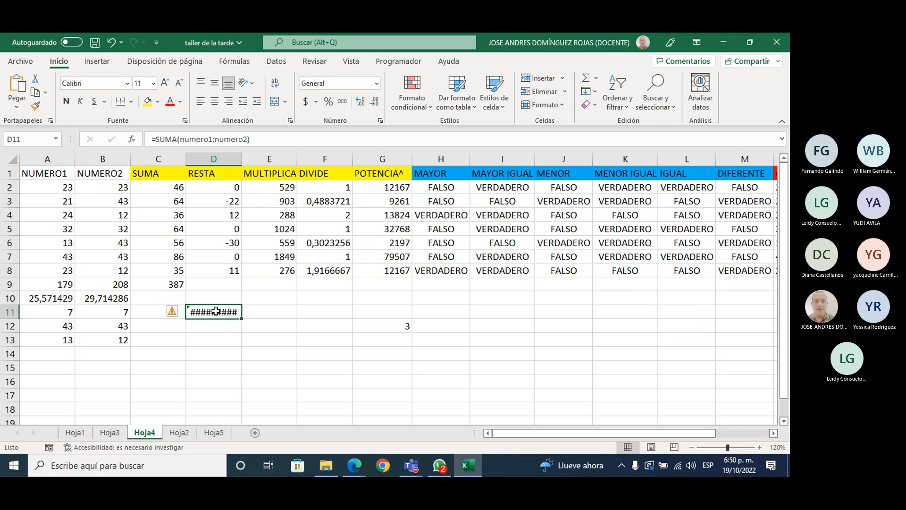
pyautogui.moveTo(242, 157); pyautogui.dragTo(245, 157)
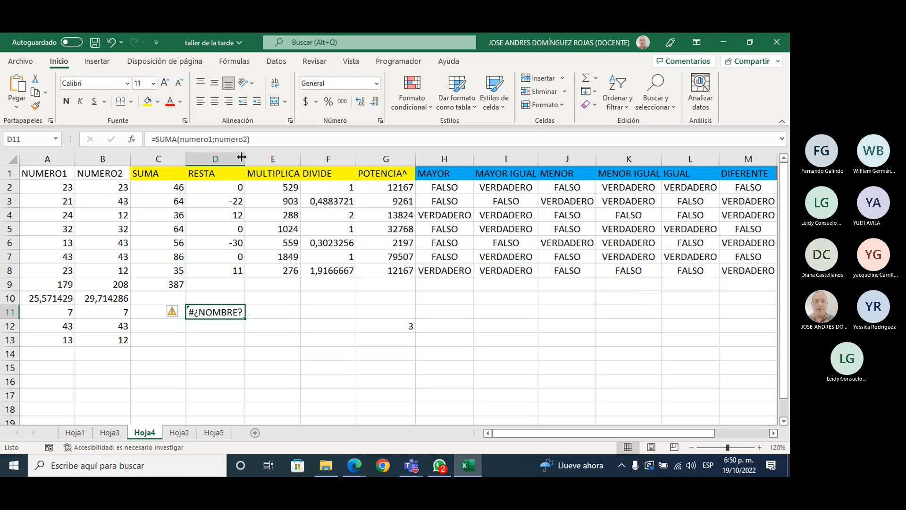
# Check the numero2 argument of the SUMA formula in cell D11 against the workbook's list of defined names.
pyautogui.doubleClick(209, 311)
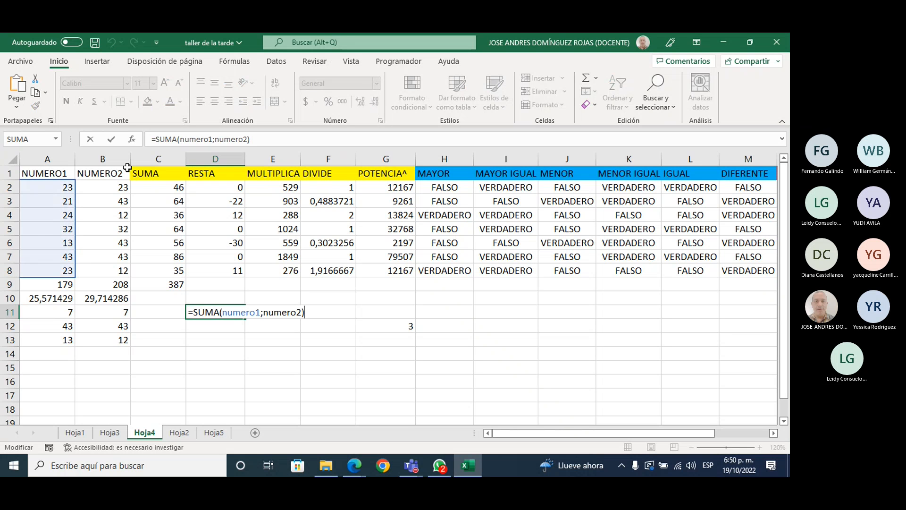
pyautogui.click(132, 139)
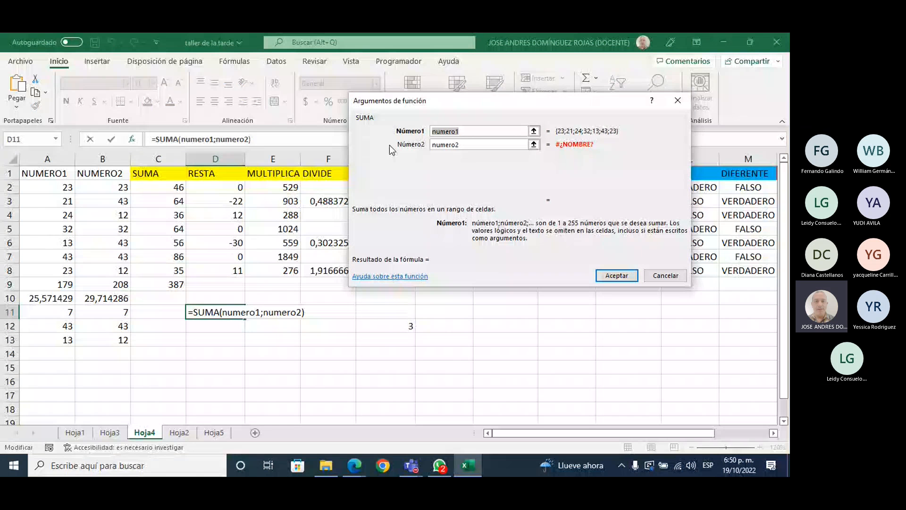
pyautogui.click(464, 144)
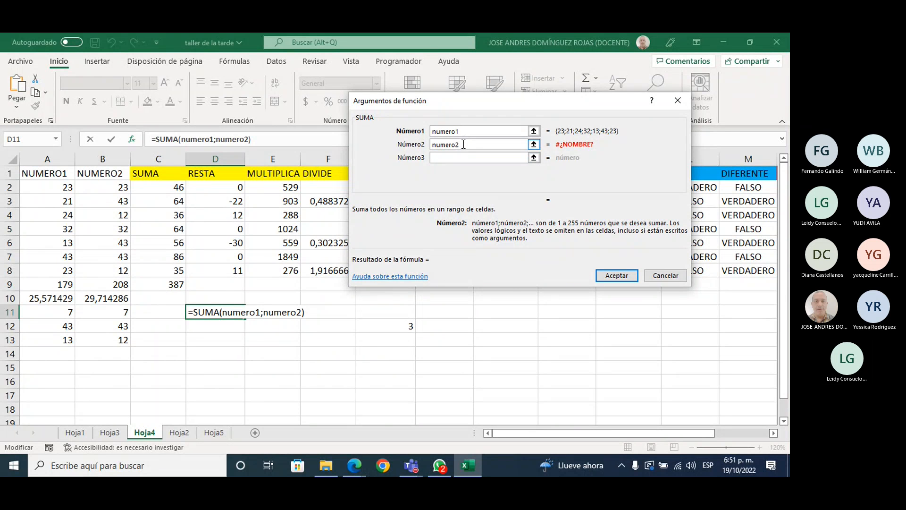
pyautogui.press('BackSpace')
pyautogui.press('BackSpace')
pyautogui.press('BackSpace')
pyautogui.press('BackSpace')
pyautogui.press('BackSpace')
pyautogui.press('BackSpace')
pyautogui.press('BackSpace')
pyautogui.click(680, 276)
pyautogui.click(56, 139)
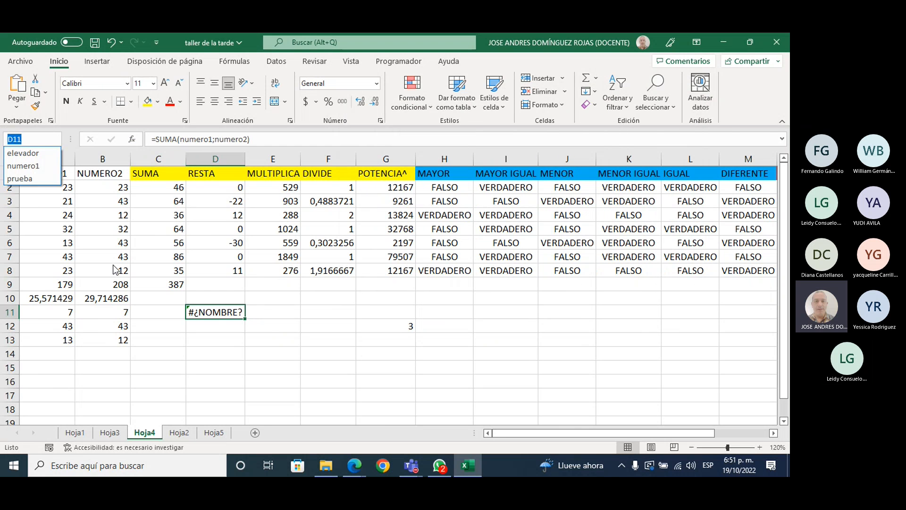
pyautogui.click(132, 357)
# Assign the name numero2 to the NUMERO2 values in cells B2 to B8.
pyautogui.moveTo(122, 187); pyautogui.dragTo(111, 270)
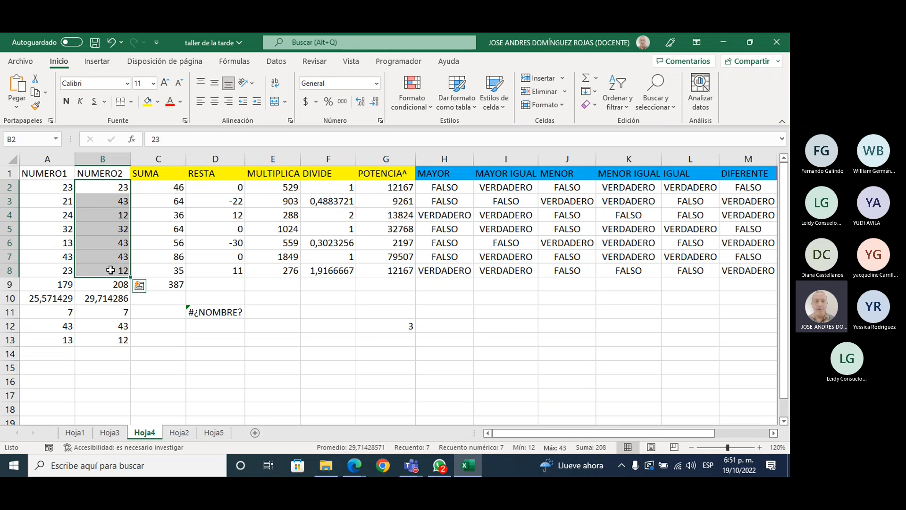
pyautogui.click(15, 140)
pyautogui.write('numero2')
pyautogui.press('Return')
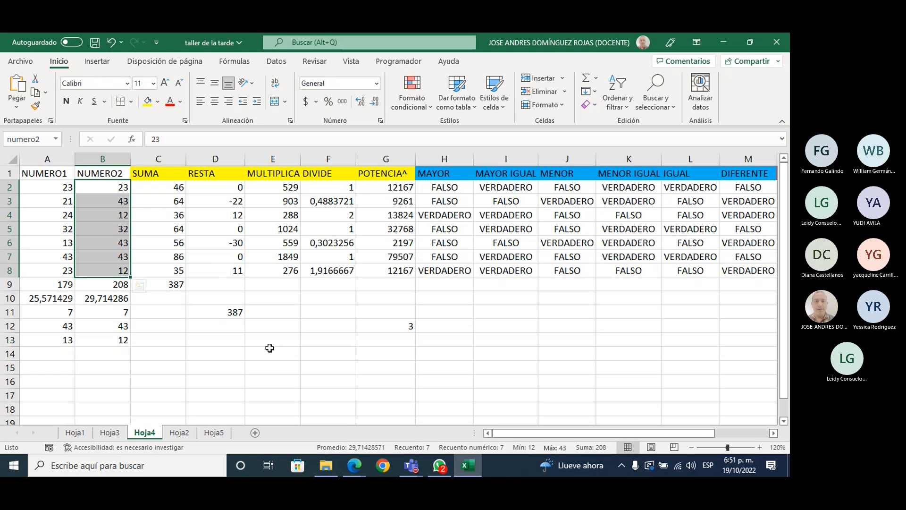
# Examine the numero1 and numero2 arguments of the SUMA formula in D11 and compare with the formula in C9.
pyautogui.click(237, 311)
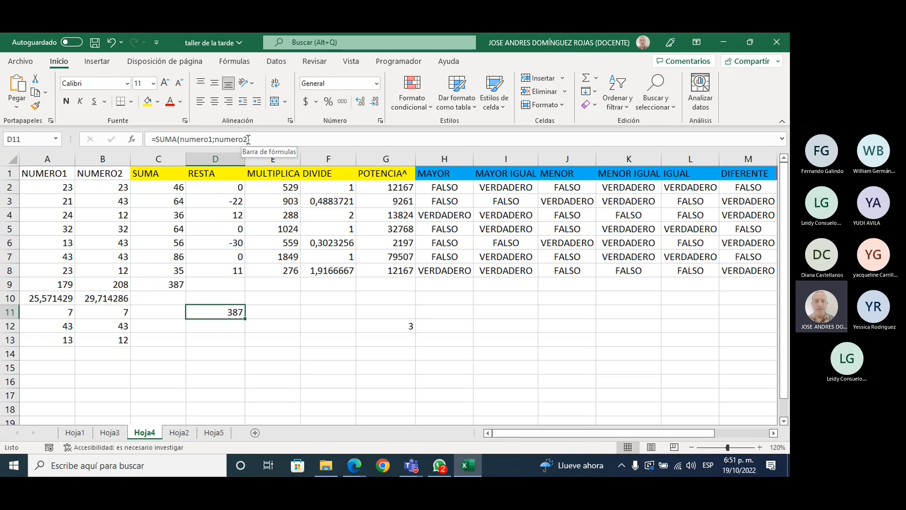
pyautogui.click(132, 138)
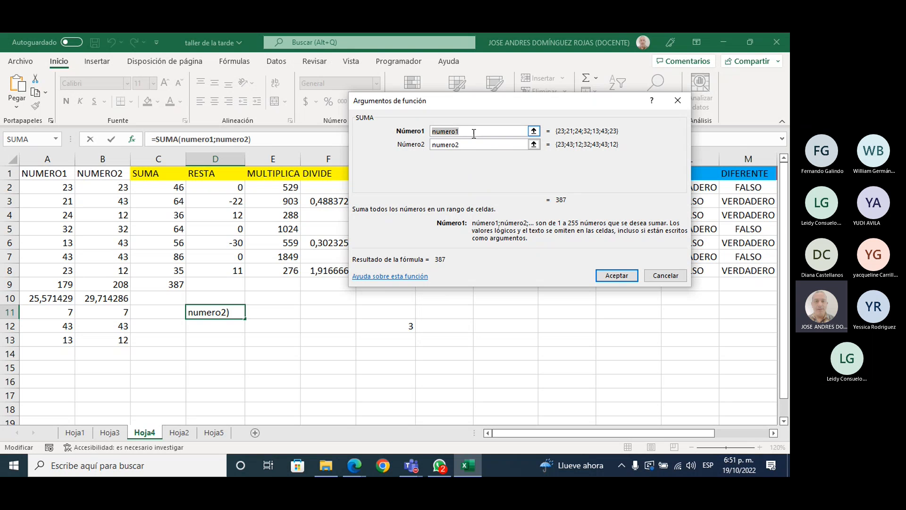
pyautogui.click(617, 275)
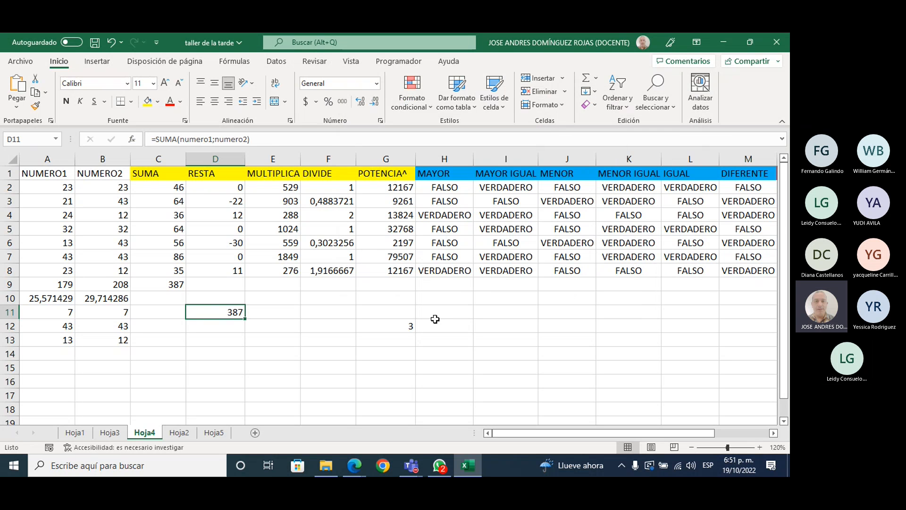
pyautogui.press('F2')
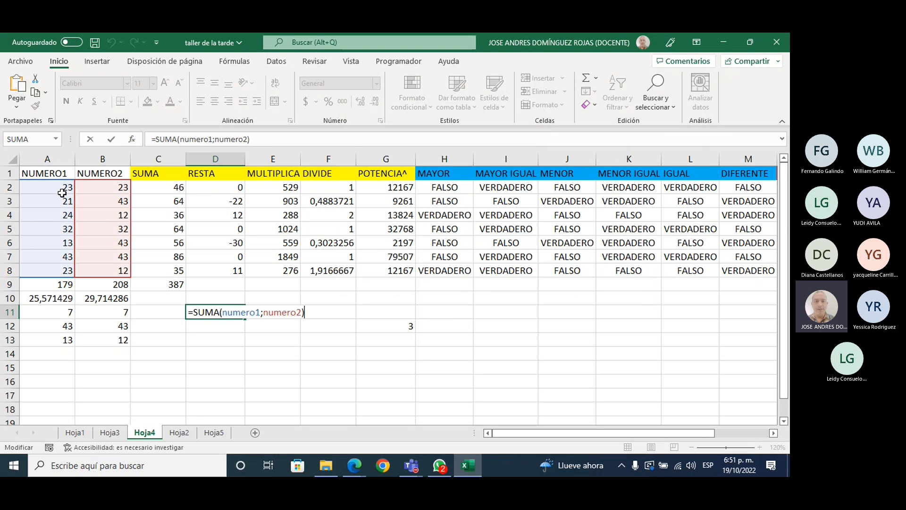
pyautogui.click(211, 356)
pyautogui.click(169, 282)
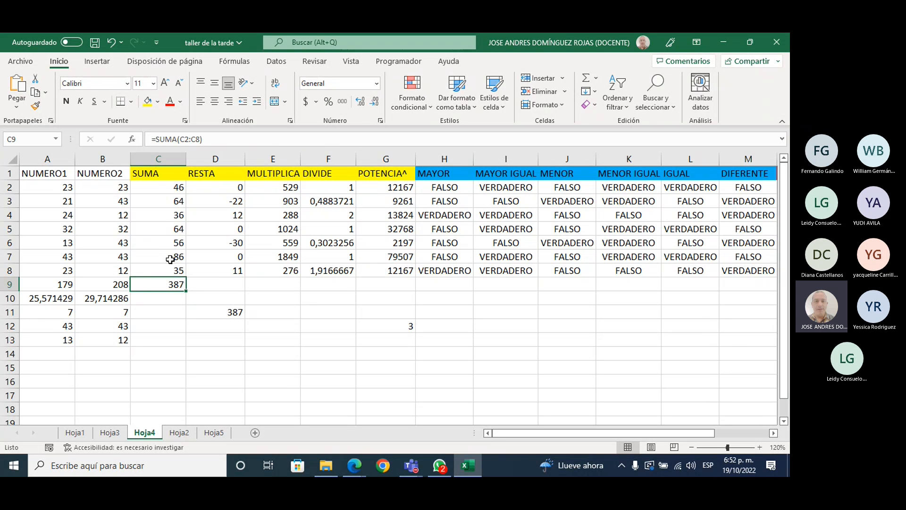
# Review the defined names in the Name Manager and go to the range named prueba.
pyautogui.click(237, 63)
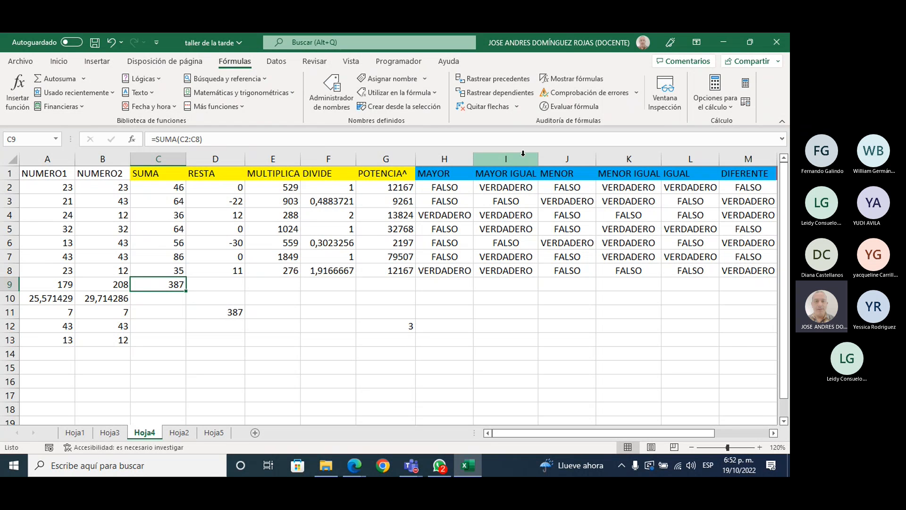
pyautogui.click(337, 100)
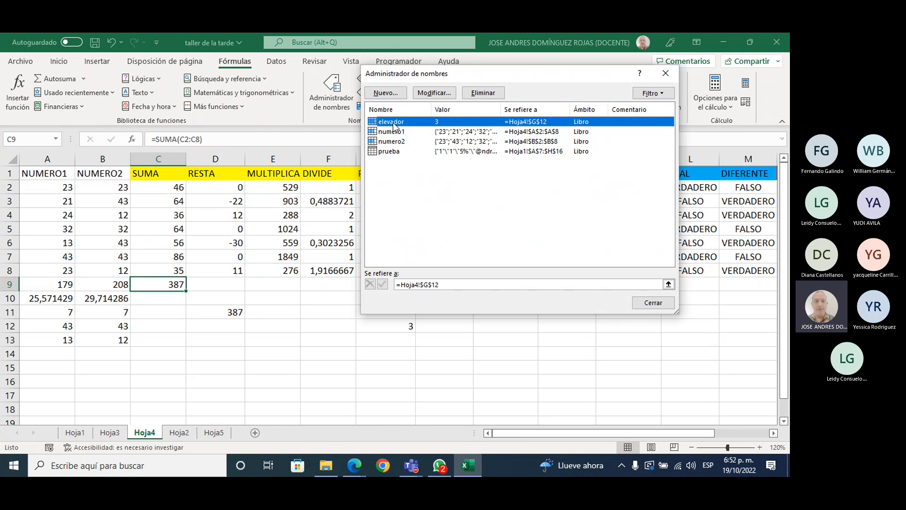
pyautogui.click(387, 154)
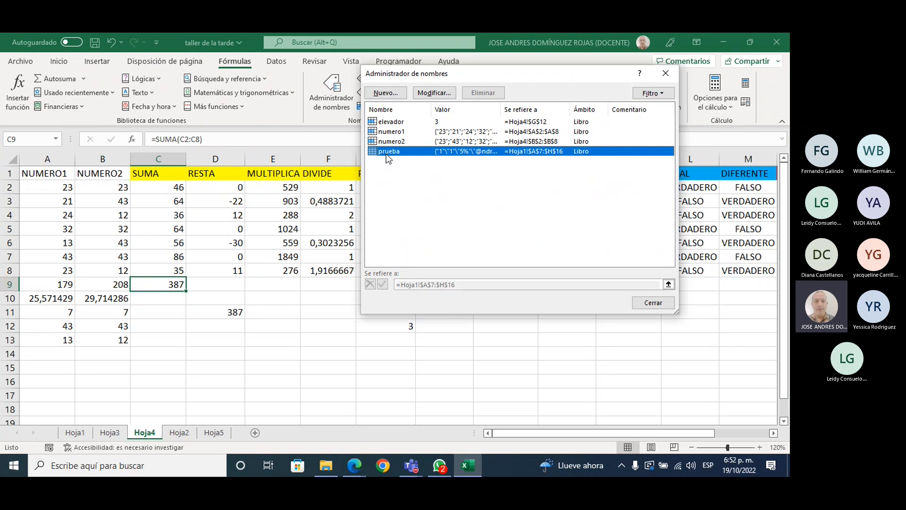
pyautogui.click(653, 302)
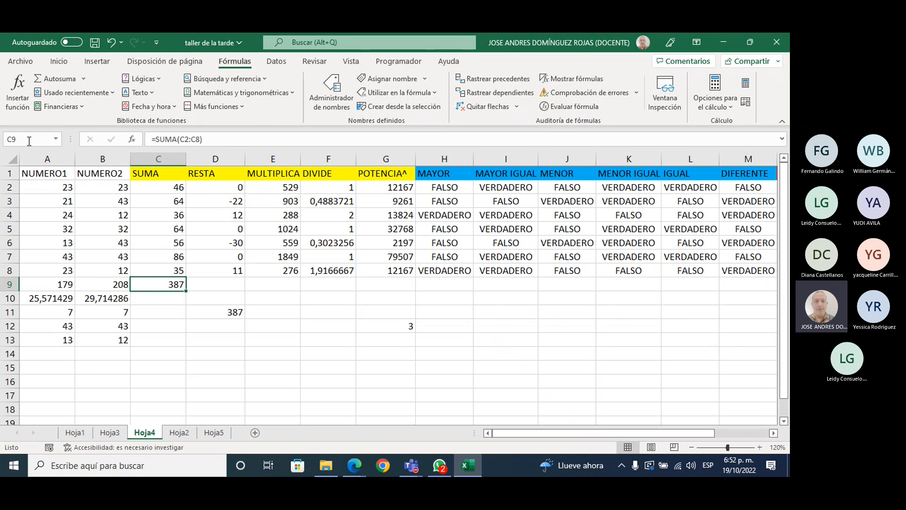
pyautogui.click(55, 138)
pyautogui.click(36, 194)
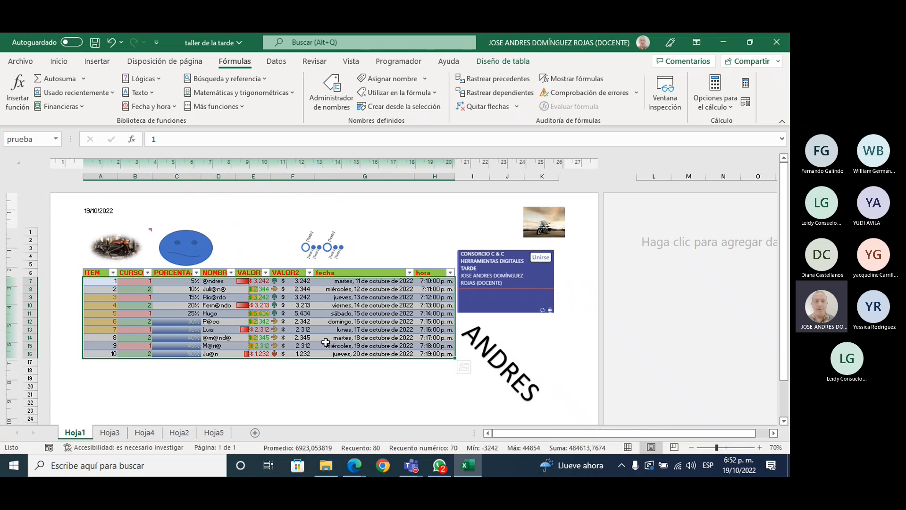
# Change the reference of the name numero1 to =Hoja4!$A$2:$A$9 in the Name Manager.
pyautogui.click(332, 90)
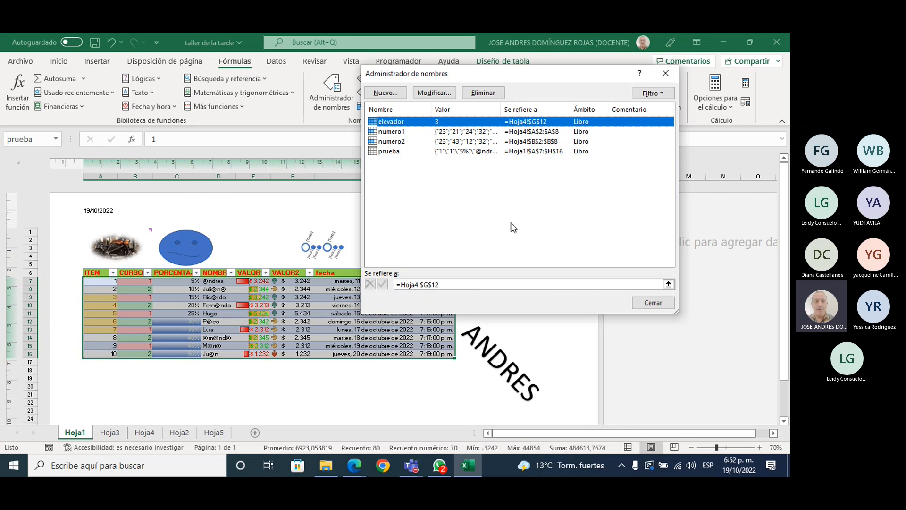
pyautogui.click(396, 133)
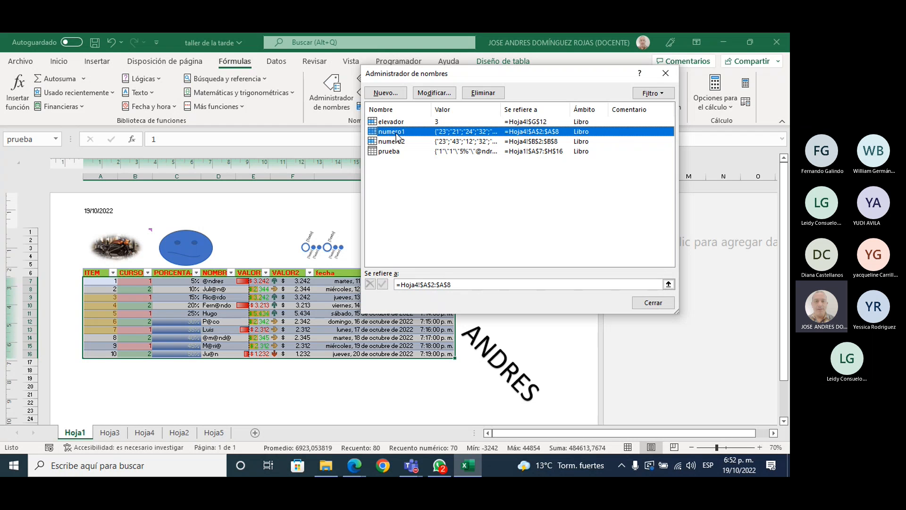
pyautogui.click(432, 93)
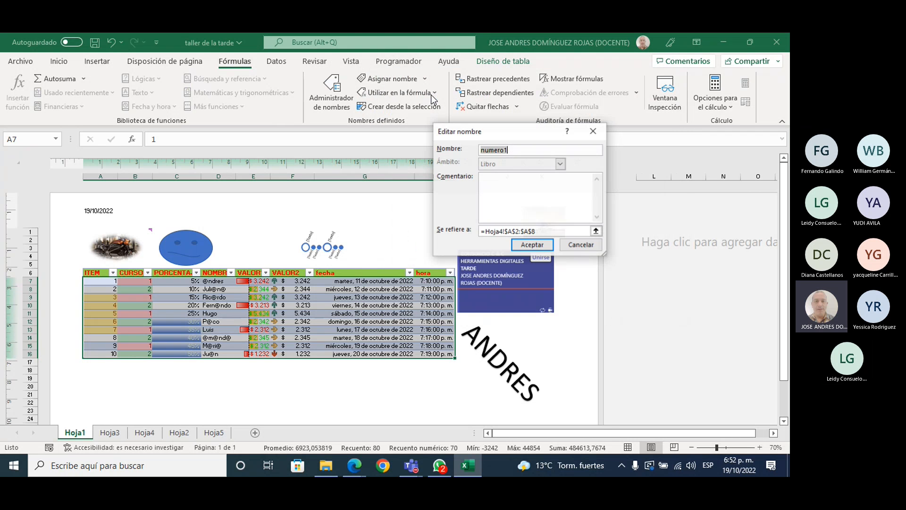
pyautogui.click(540, 231)
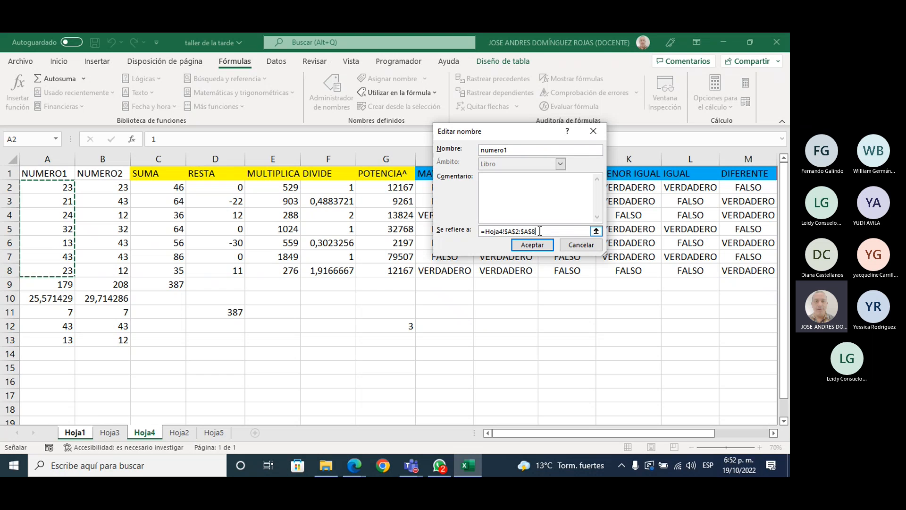
pyautogui.press('BackSpace')
pyautogui.write('9')
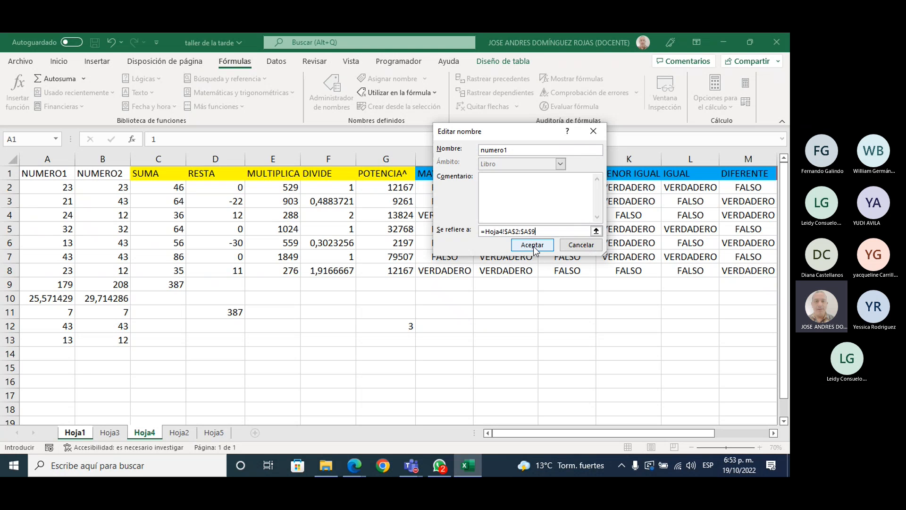
pyautogui.click(532, 245)
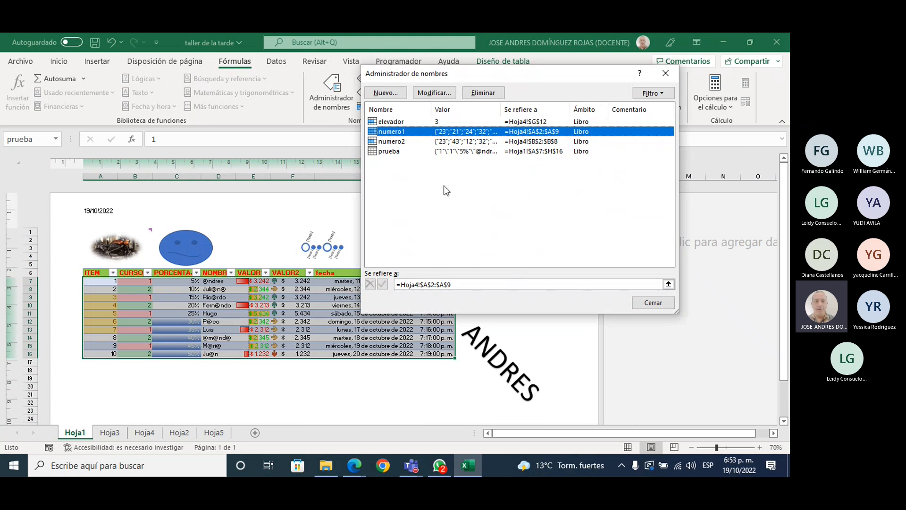
pyautogui.click(656, 304)
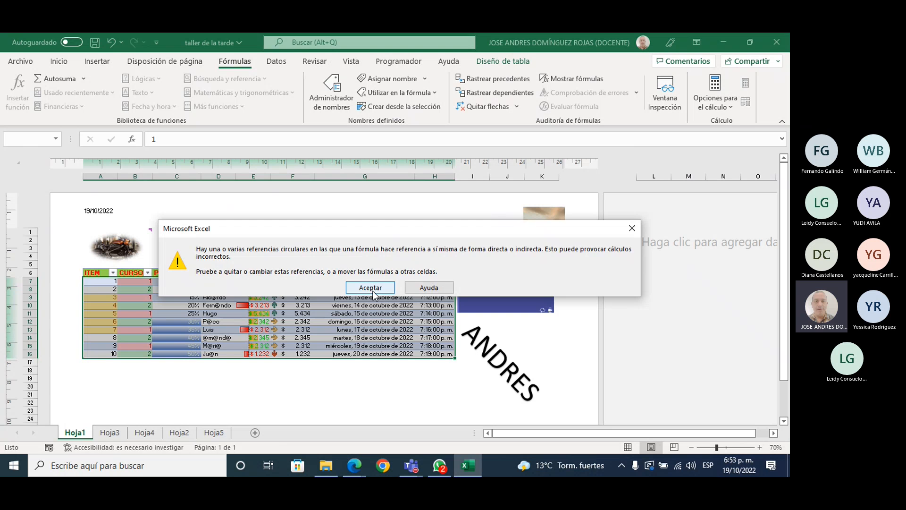
pyautogui.click(371, 288)
# Return to Hoja4 and select the named range numero1 to check the cells it covers.
pyautogui.click(208, 434)
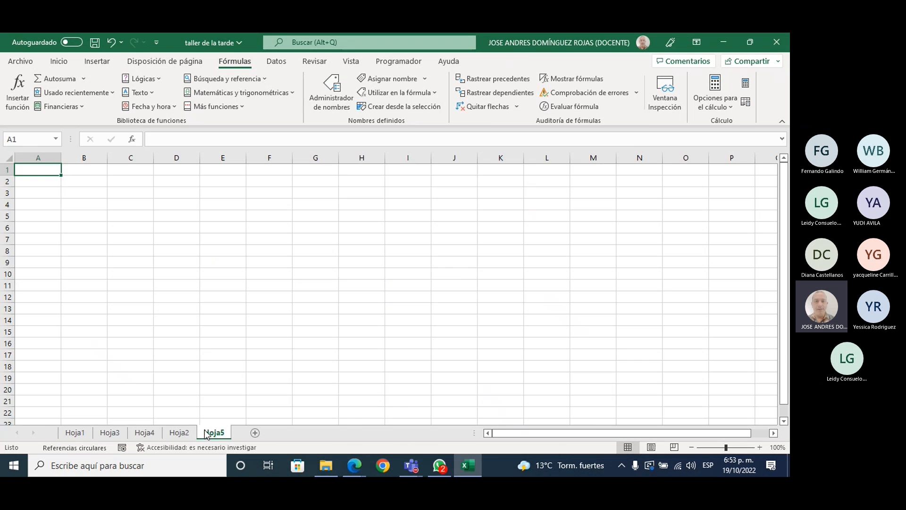
pyautogui.click(179, 433)
pyautogui.click(144, 433)
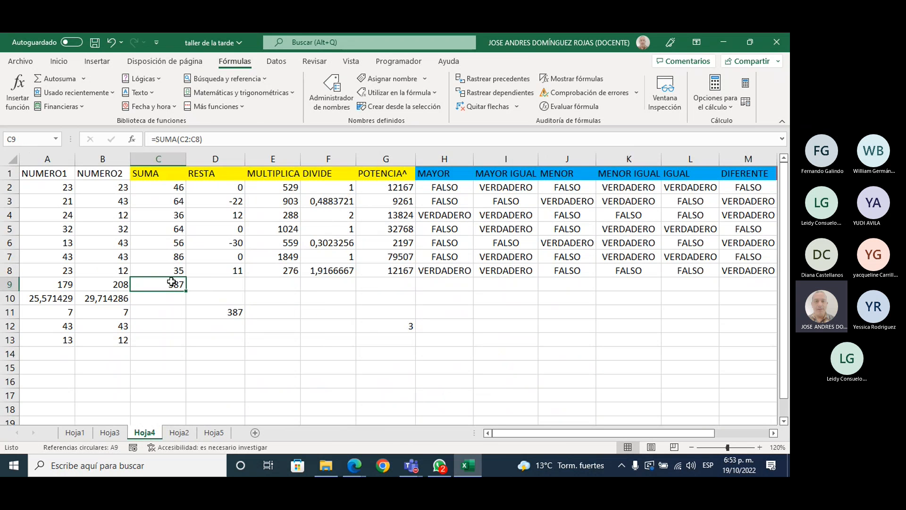
pyautogui.click(61, 187)
pyautogui.click(56, 139)
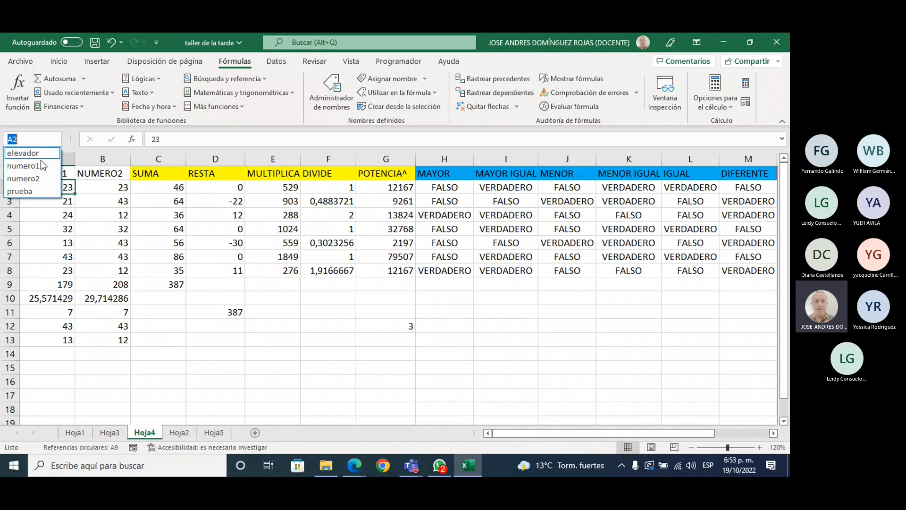
pyautogui.click(23, 165)
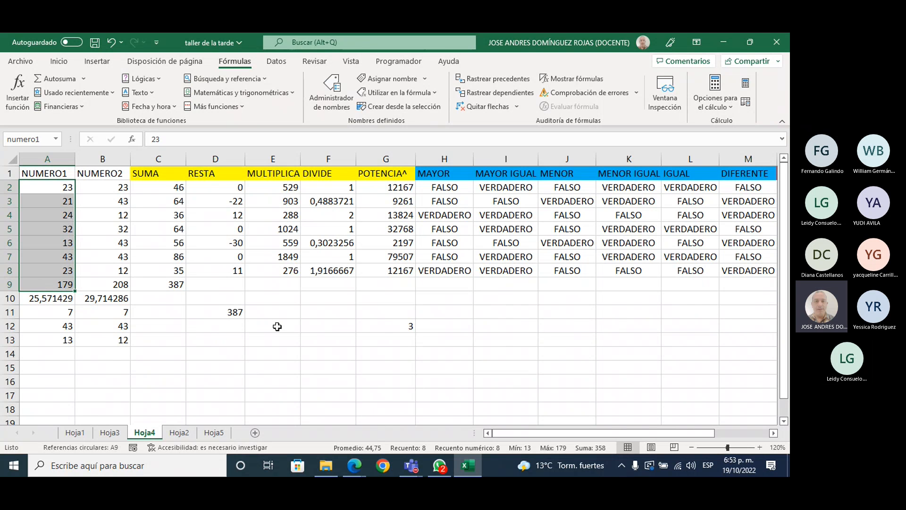
# Try to change the reference of the name numero1 to =Hoja4!$A$2:$A$8.
pyautogui.click(339, 92)
pyautogui.doubleClick(415, 134)
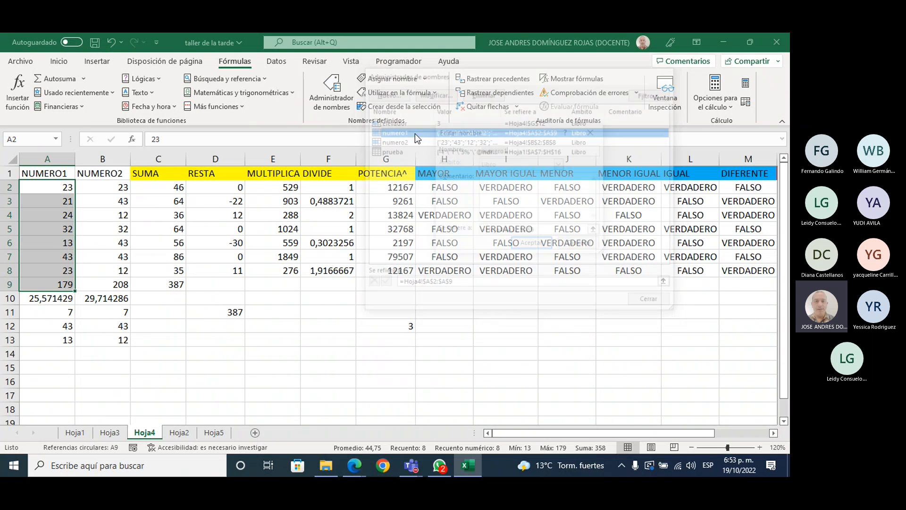
pyautogui.click(544, 229)
pyautogui.click(543, 230)
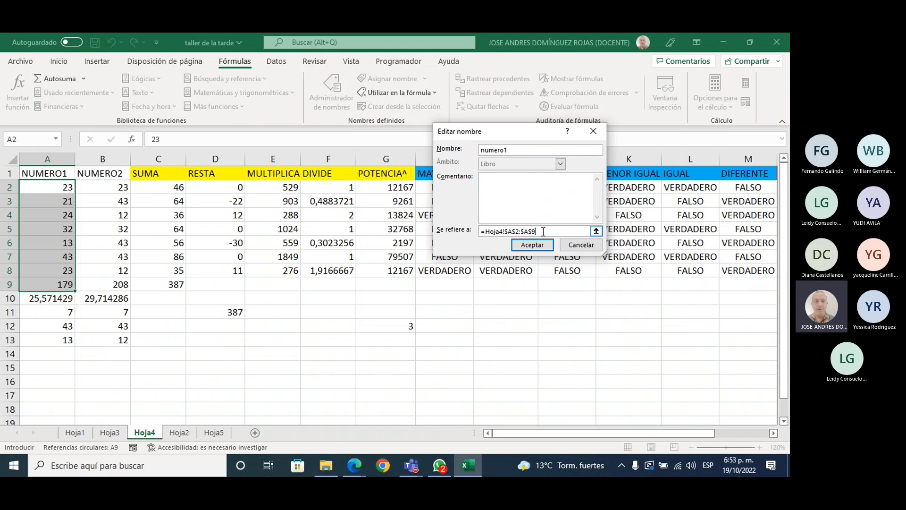
pyautogui.press('BackSpace')
pyautogui.write('8')
pyautogui.click(581, 245)
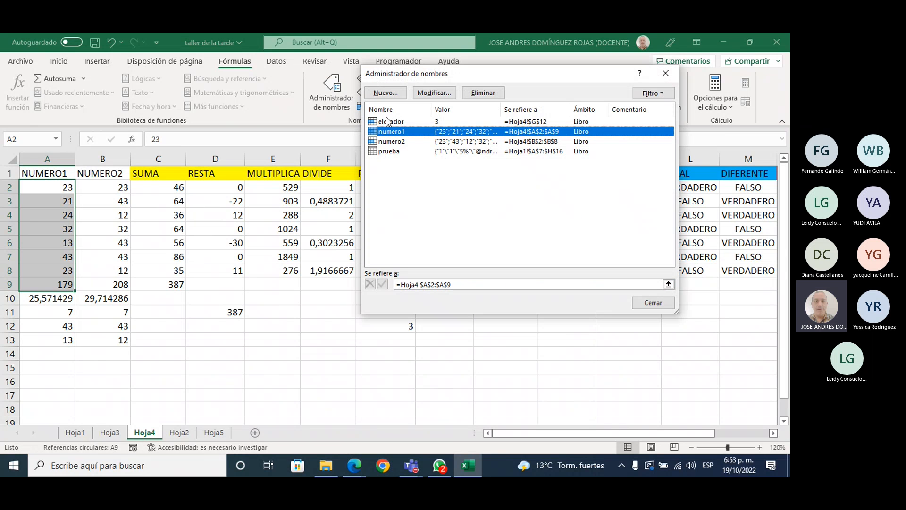
# Rename the defined name elevador as elevado and check the POTENCIA^ formula in cell G2.
pyautogui.click(391, 122)
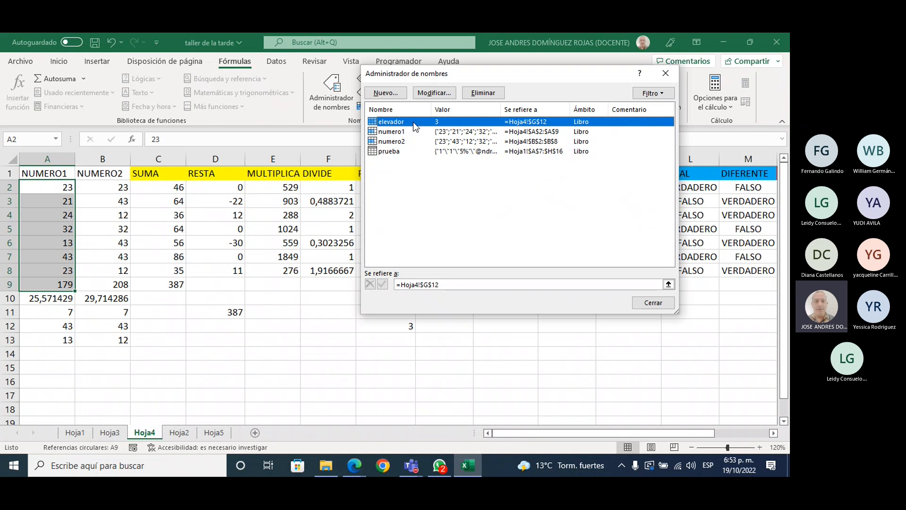
pyautogui.doubleClick(413, 122)
pyautogui.click(511, 150)
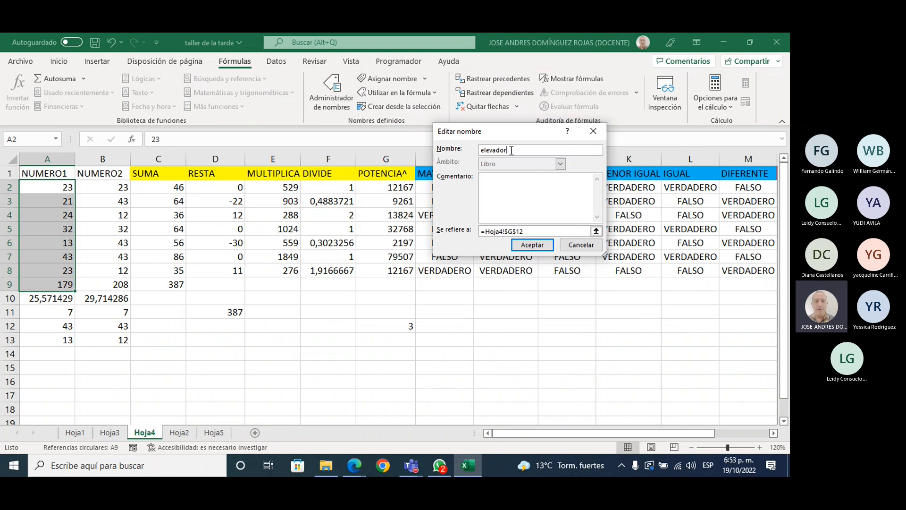
pyautogui.click(529, 246)
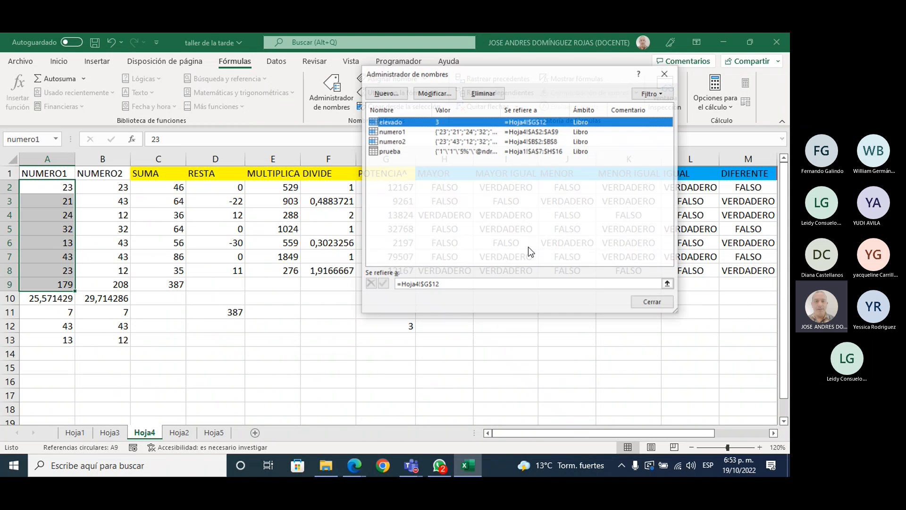
pyautogui.click(654, 303)
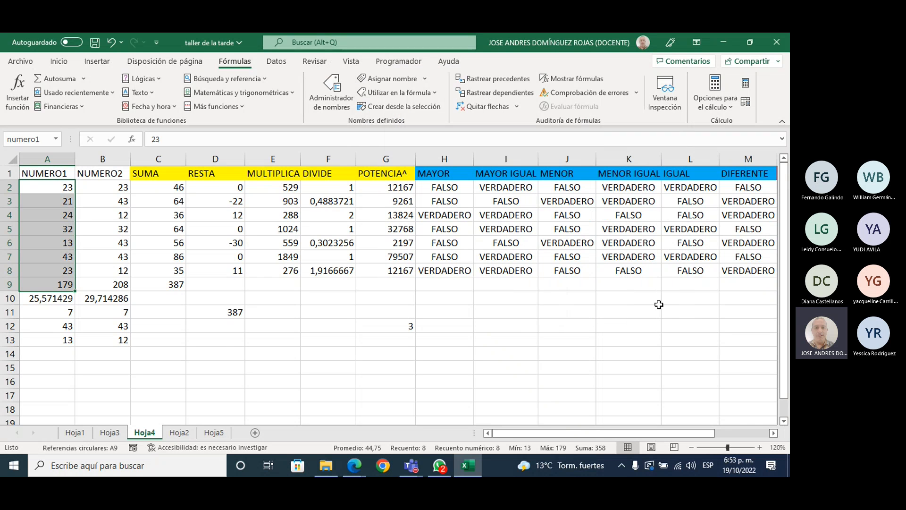
pyautogui.click(404, 329)
pyautogui.click(392, 186)
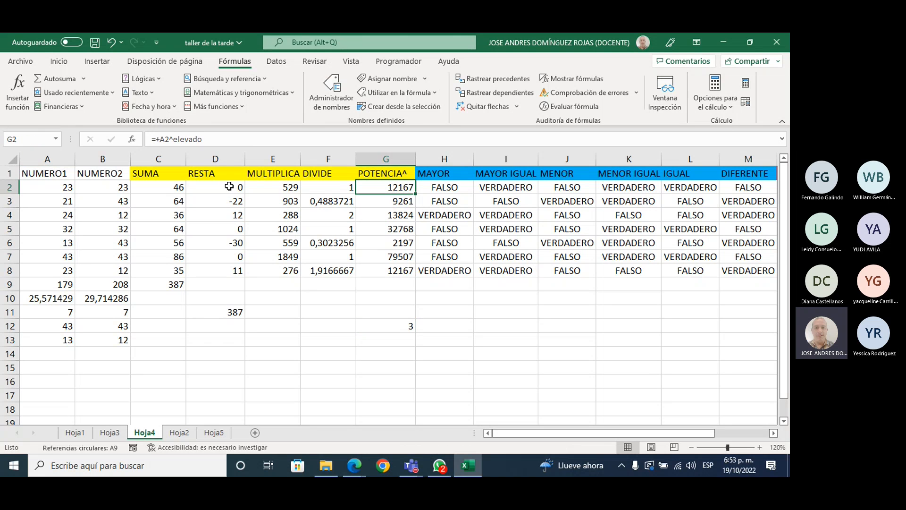
# Check the value in the cell named elevado and the POTENCIA^ formula in G2 that uses it.
pyautogui.click(395, 329)
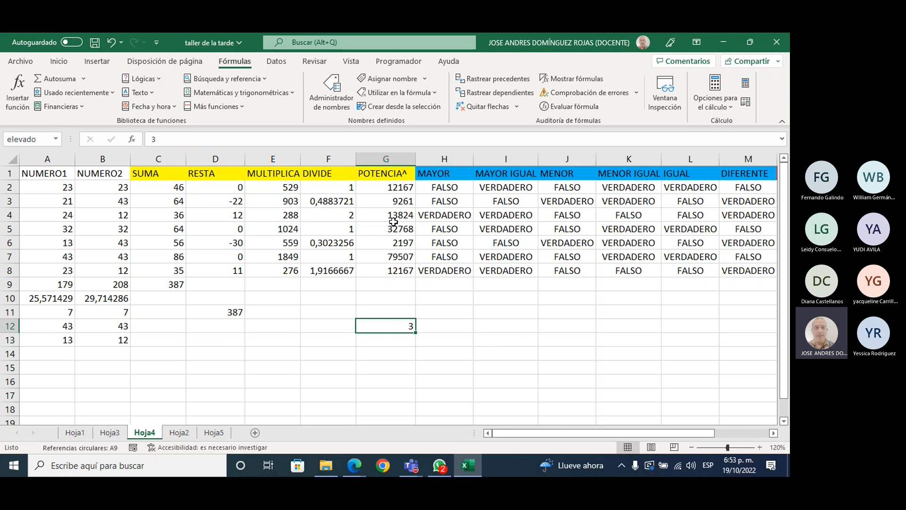
pyautogui.click(395, 187)
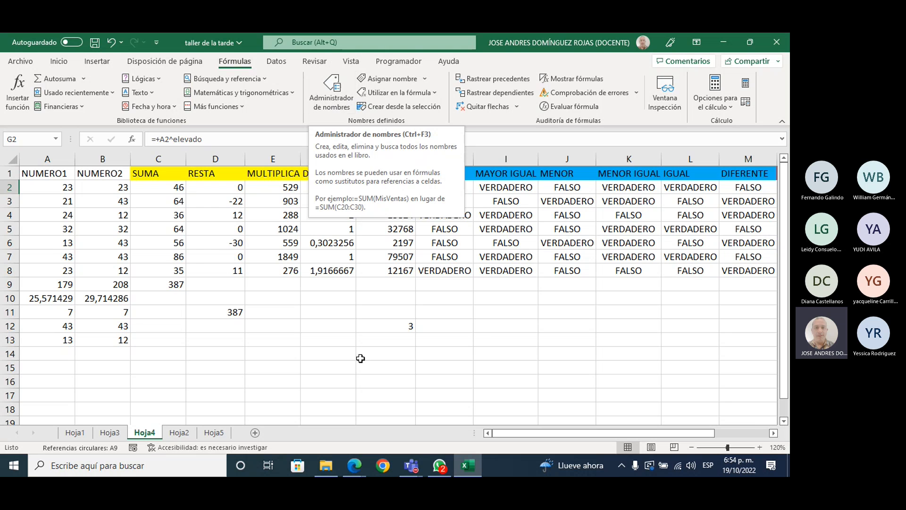
# On sheet Hoja1, add item 11 in cell A17, directly below the last row of the table.
pyautogui.click(74, 432)
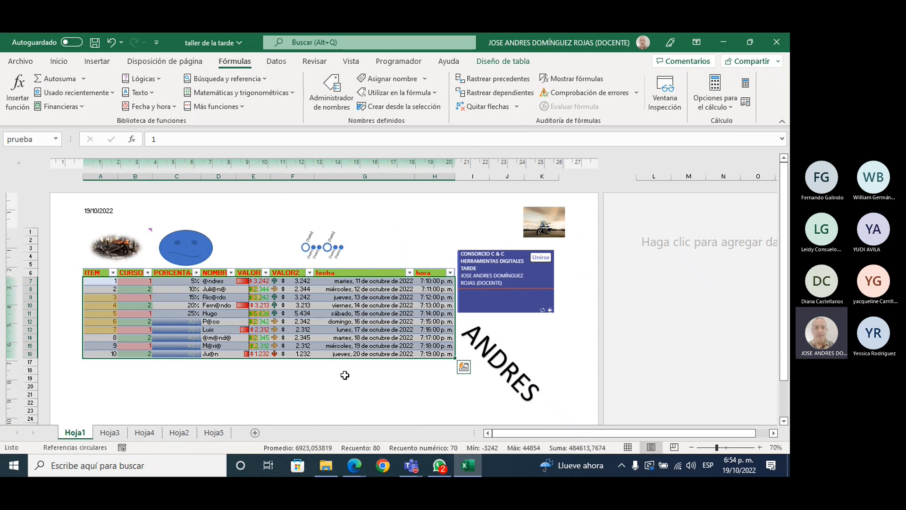
pyautogui.click(759, 448)
pyautogui.click(759, 448)
pyautogui.click(759, 448)
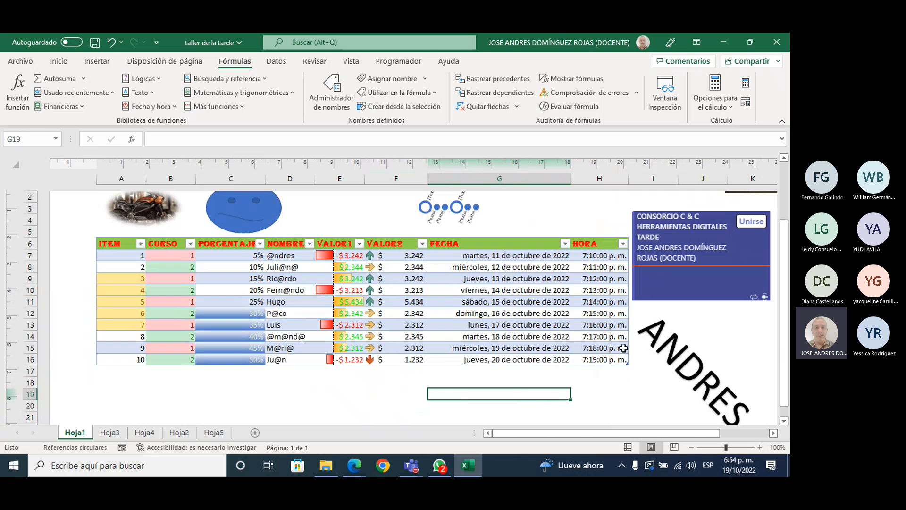
pyautogui.click(133, 369)
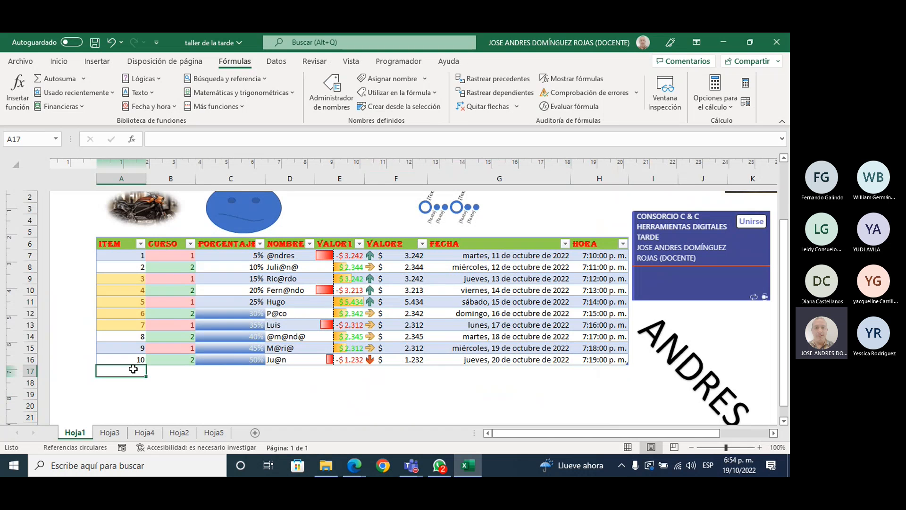
pyautogui.write('11')
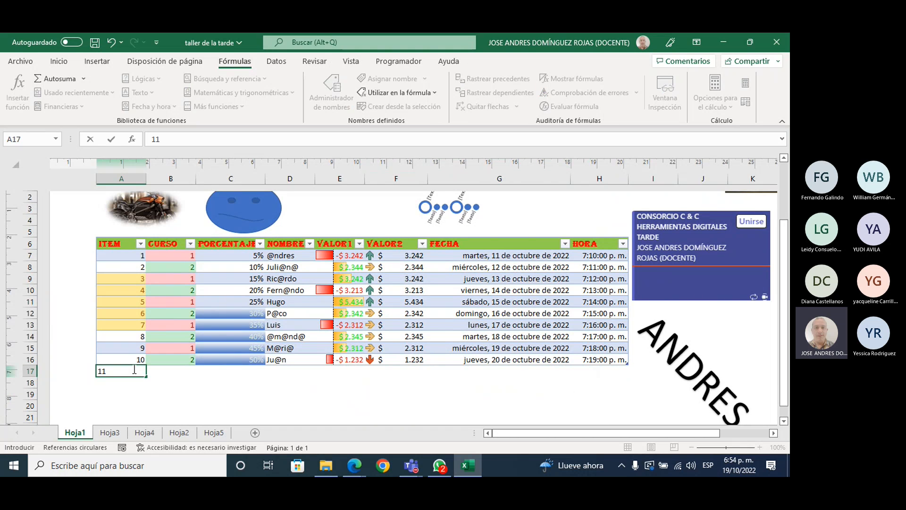
pyautogui.press('Return')
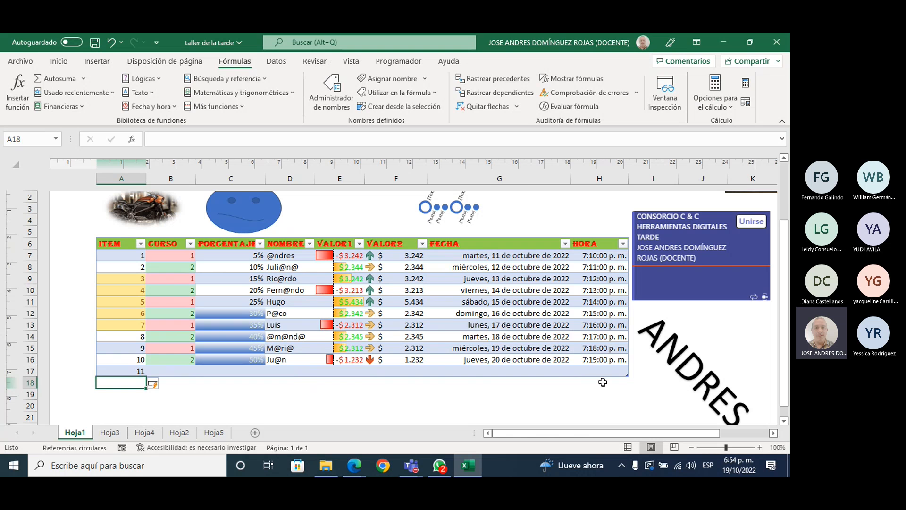
# Check which range the table name prueba refers to in the Name Manager.
pyautogui.click(332, 92)
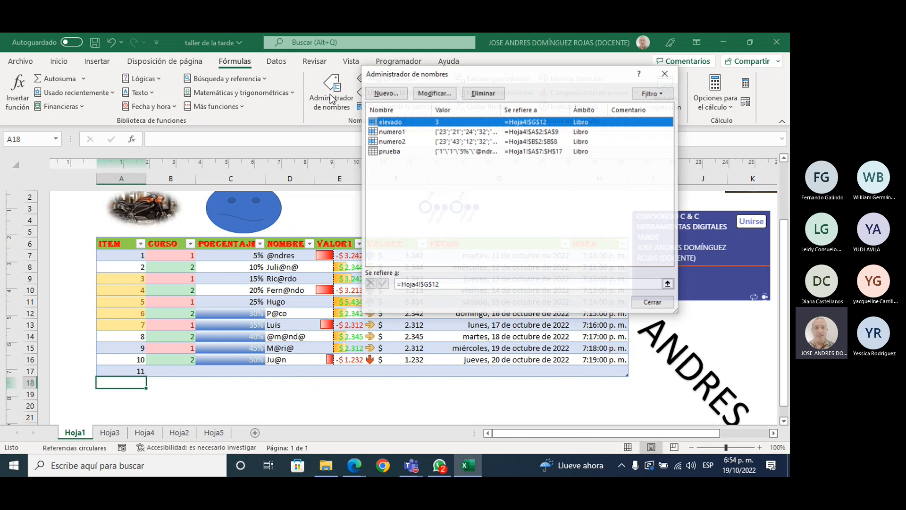
pyautogui.click(386, 152)
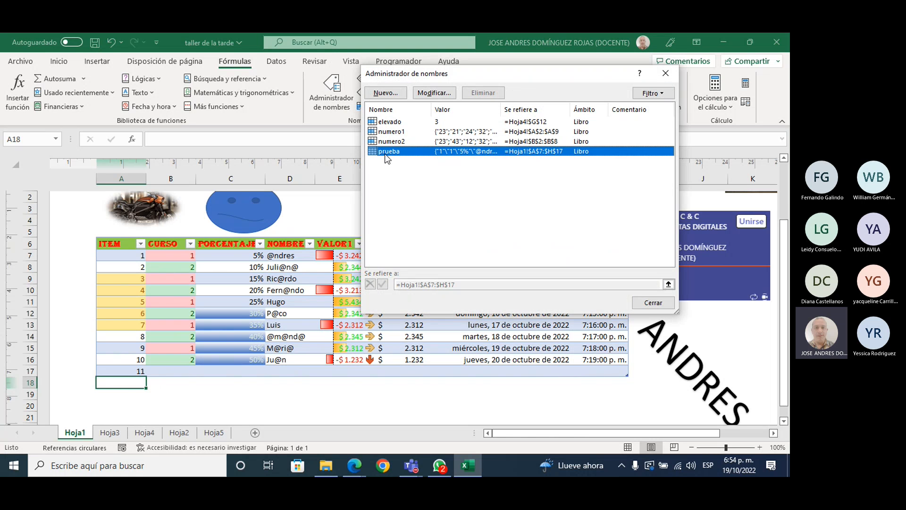
pyautogui.doubleClick(389, 152)
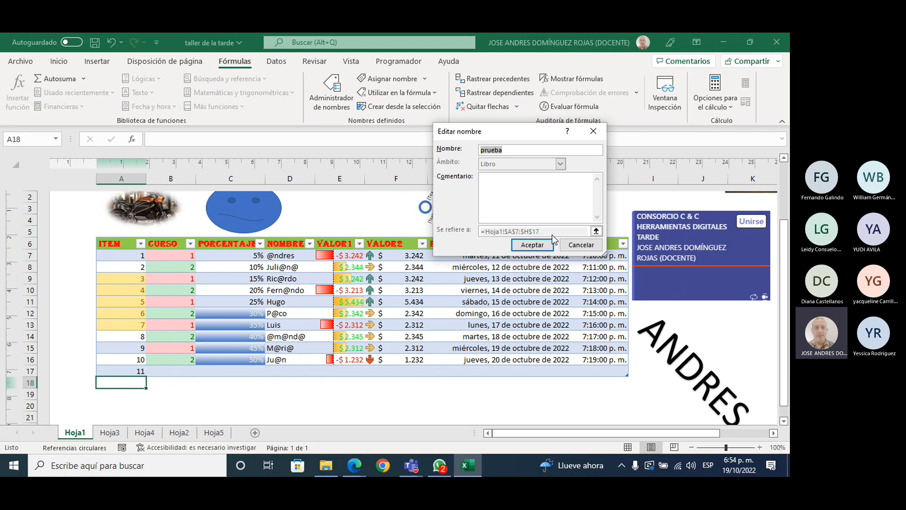
pyautogui.click(550, 244)
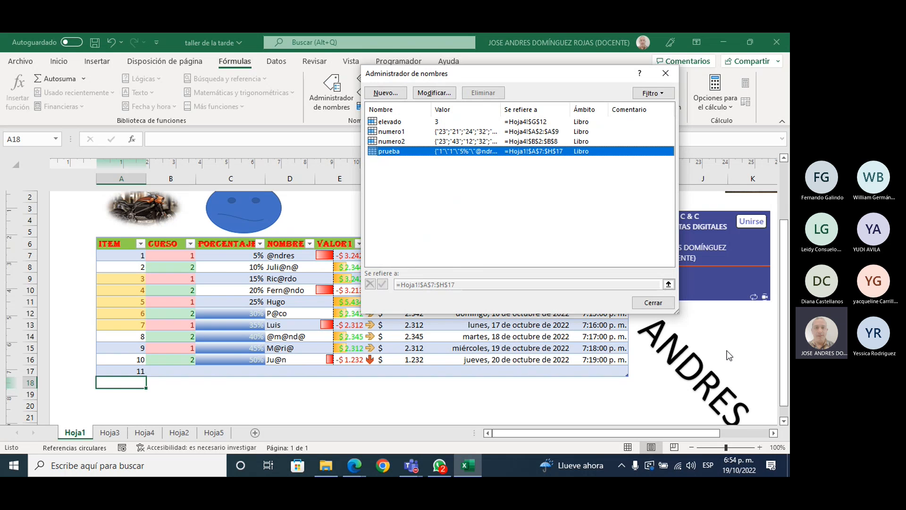
pyautogui.click(664, 302)
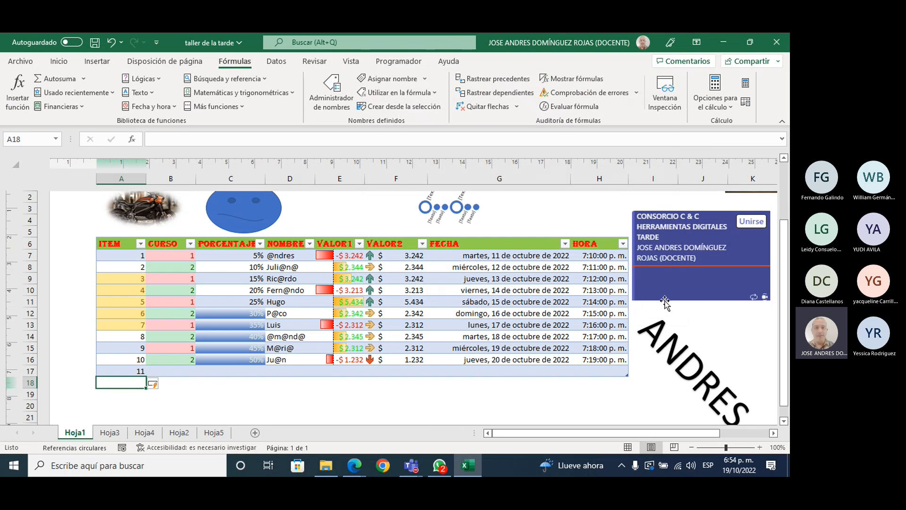
# Add item 12 in cell A18 below the table and check the reference of prueba again in the Name Manager.
pyautogui.write('12')
pyautogui.press('Return')
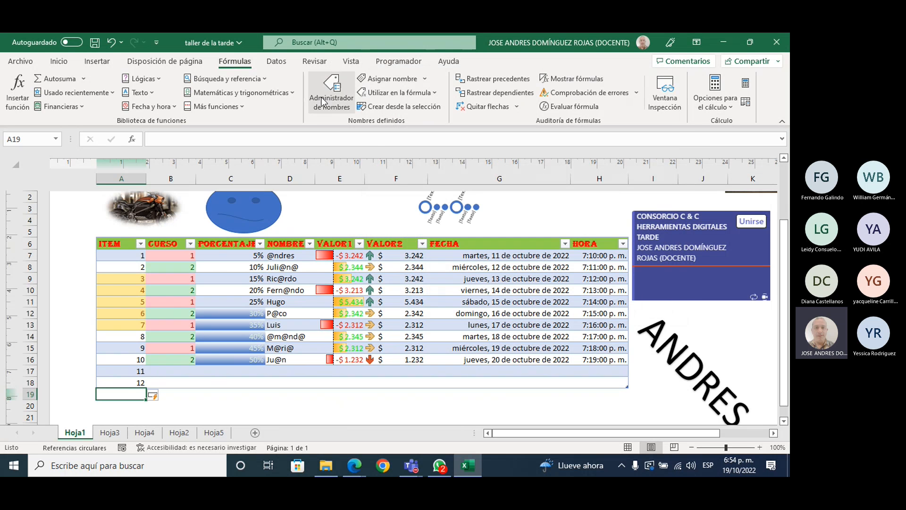
pyautogui.click(326, 94)
pyautogui.doubleClick(397, 153)
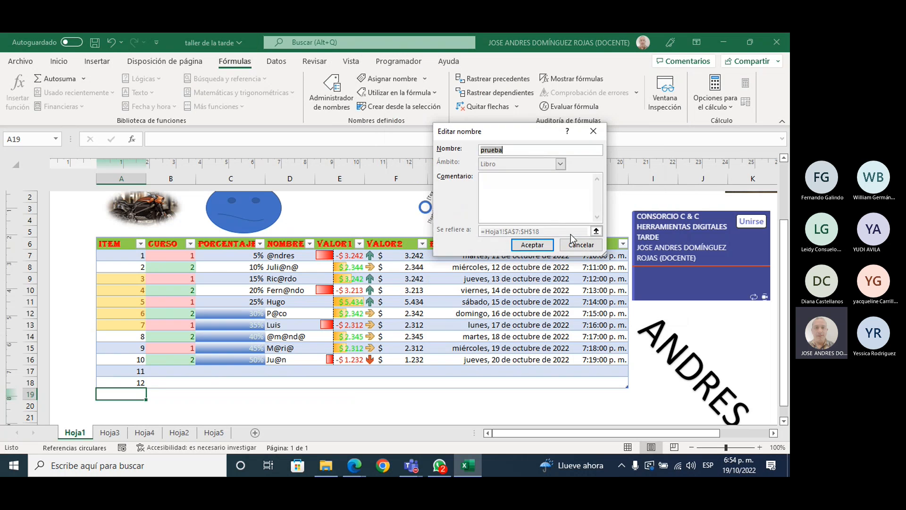
pyautogui.click(541, 247)
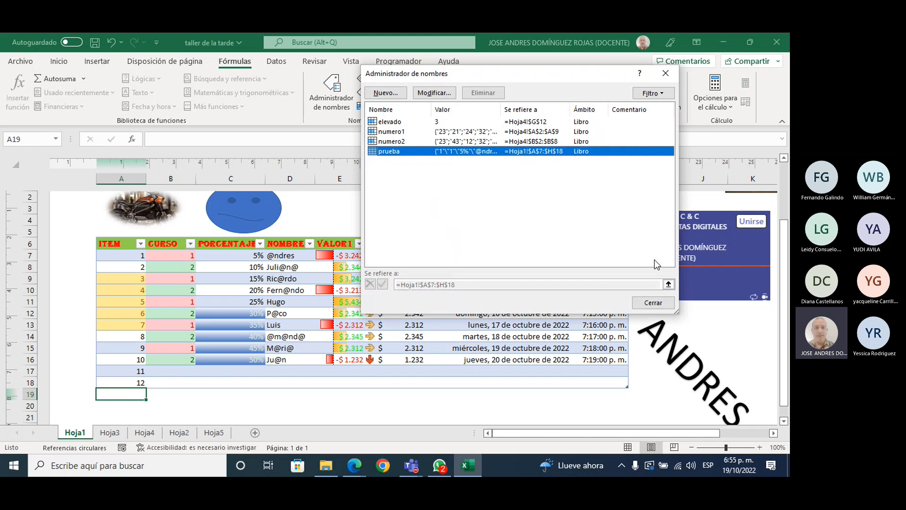
pyautogui.click(653, 303)
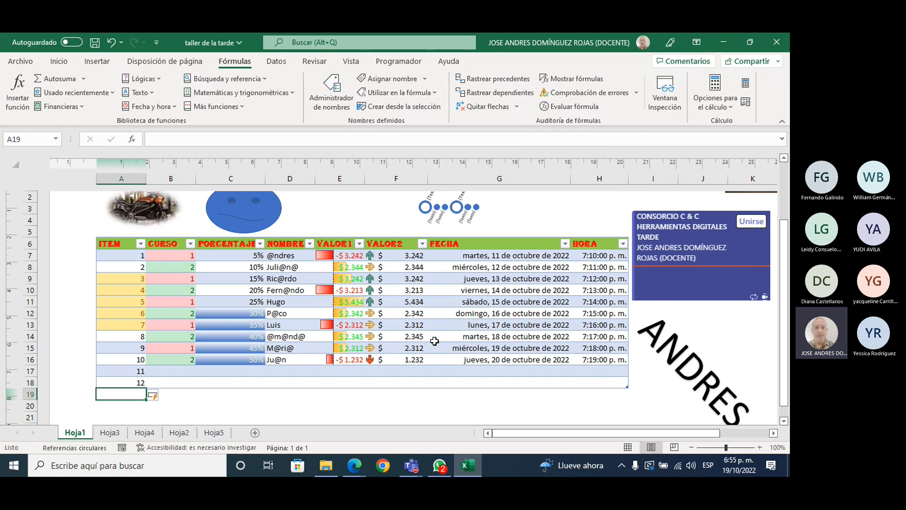
# Delete the ITEM column from the Hoja1 table and resize the table so it ends at row 16.
pyautogui.click(113, 371)
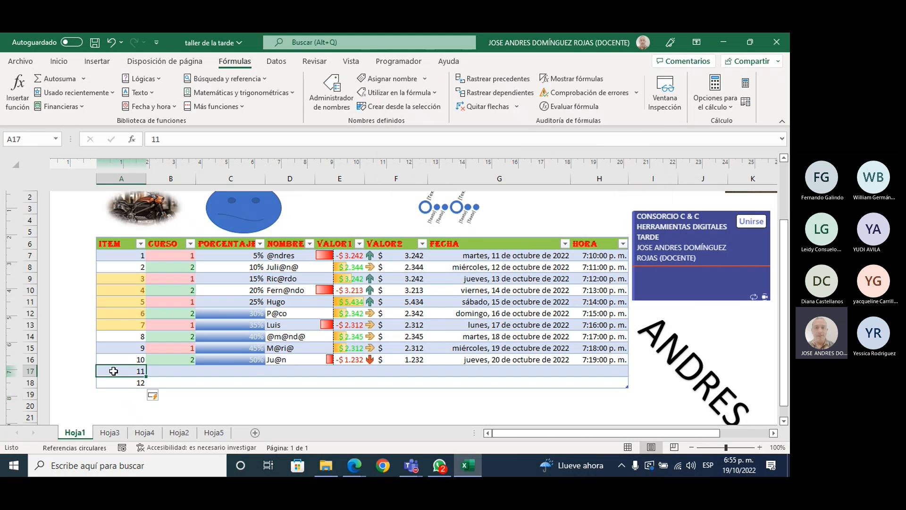
pyautogui.moveTo(113, 372); pyautogui.dragTo(116, 383)
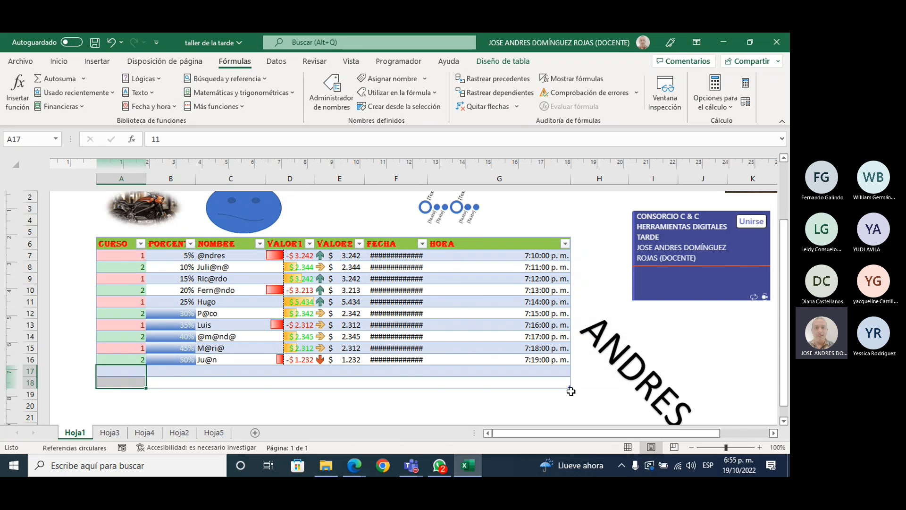
pyautogui.moveTo(571, 387); pyautogui.dragTo(570, 364)
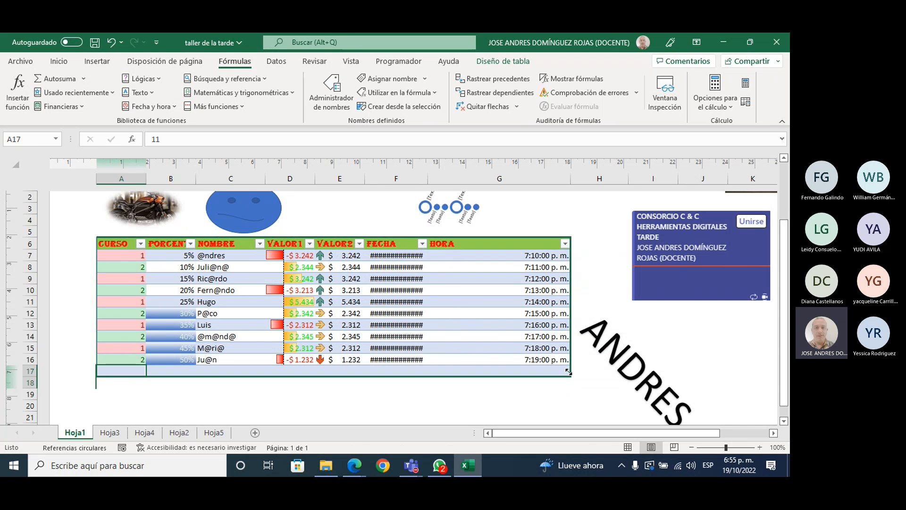
pyautogui.click(510, 395)
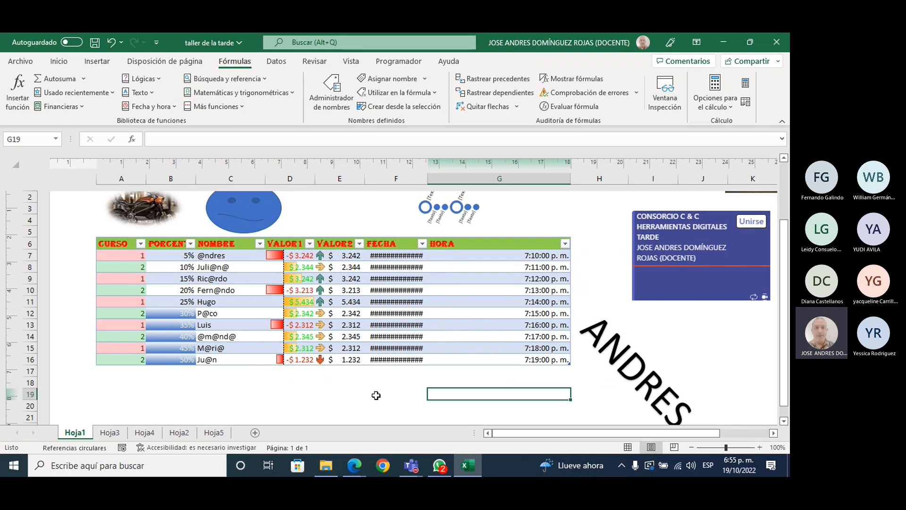
# Return to sheet Hoja4 and trace the precedents of the SUMA formula in cell D11.
pyautogui.click(178, 434)
pyautogui.click(147, 435)
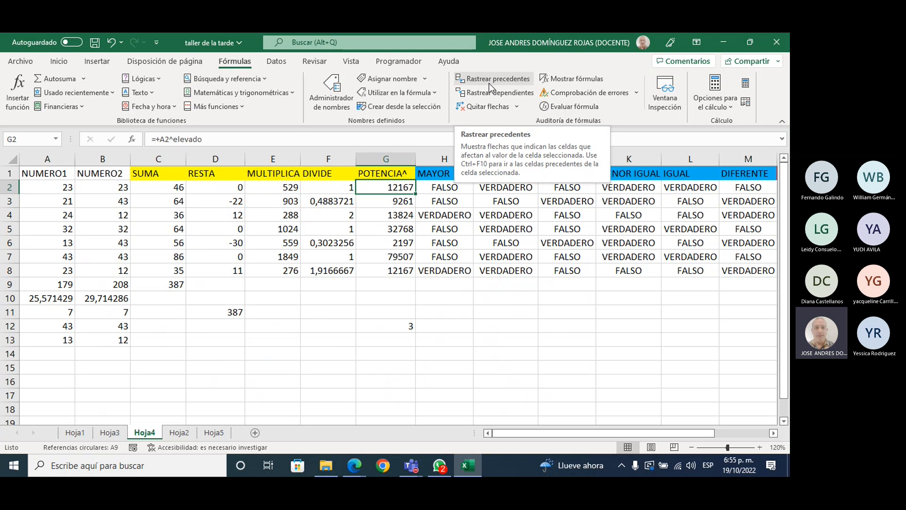
pyautogui.click(227, 313)
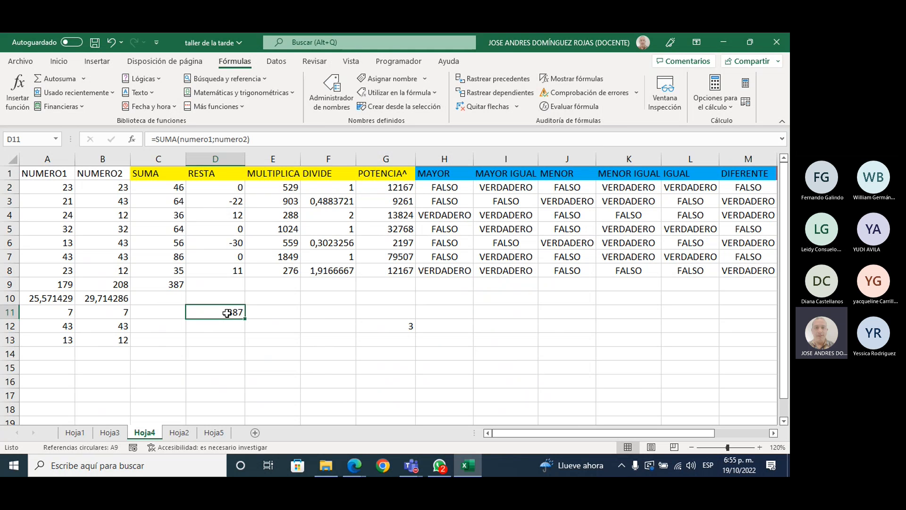
pyautogui.click(488, 82)
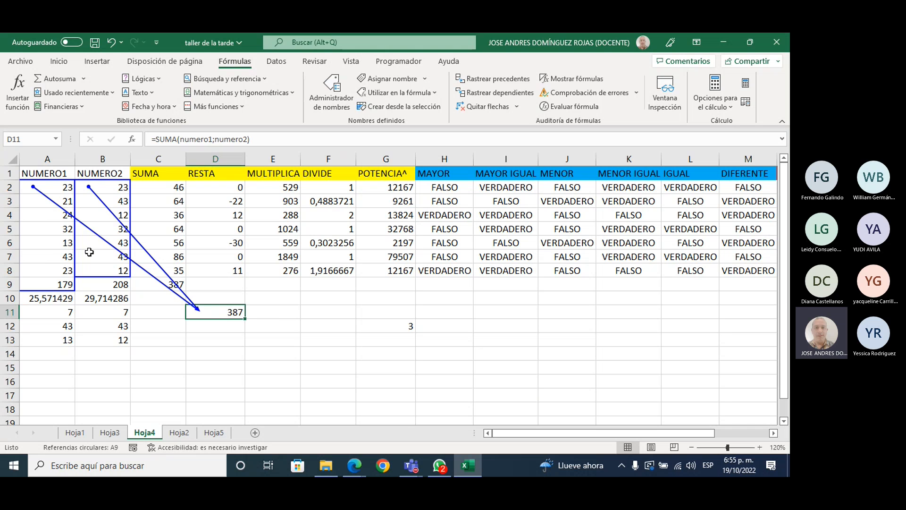
# Change the reference of the name numero1 to =Hoja4!$A$2:$A$8 and trace the precedents of D11 again.
pyautogui.click(323, 101)
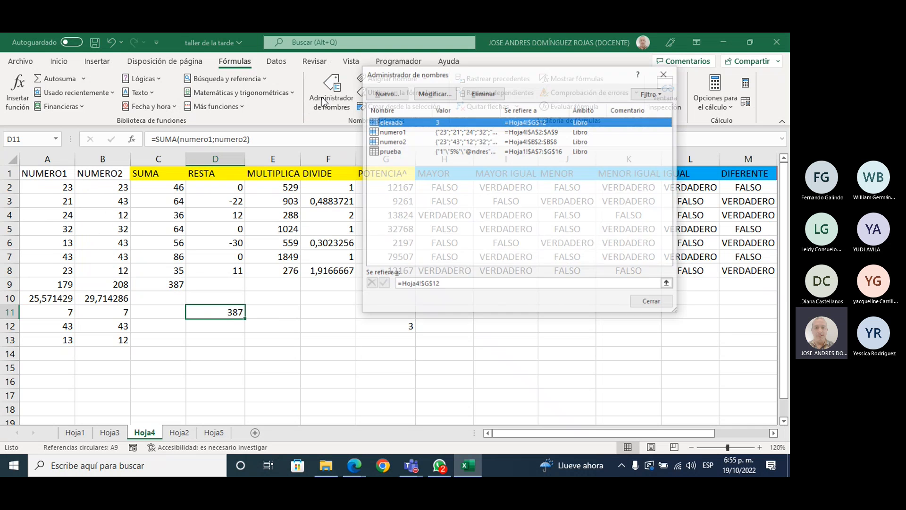
pyautogui.doubleClick(425, 138)
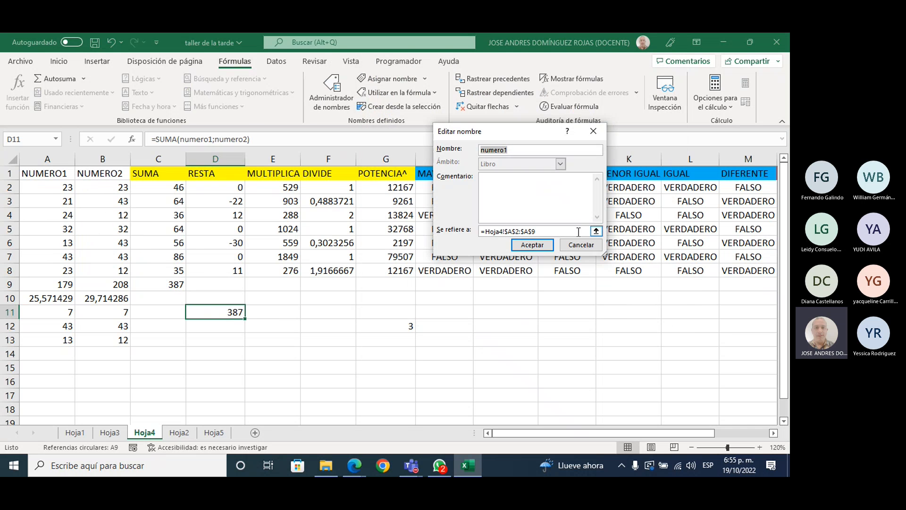
pyautogui.click(546, 231)
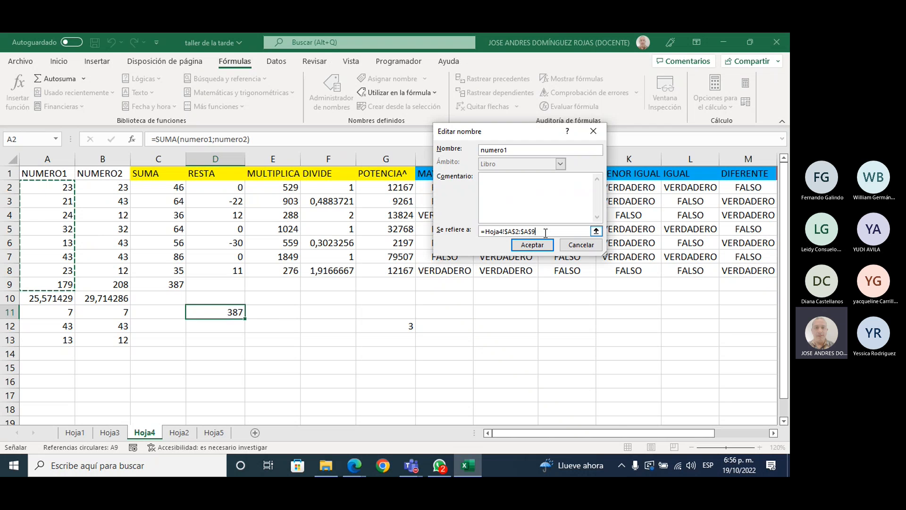
pyautogui.press('BackSpace')
pyautogui.write('8')
pyautogui.click(548, 243)
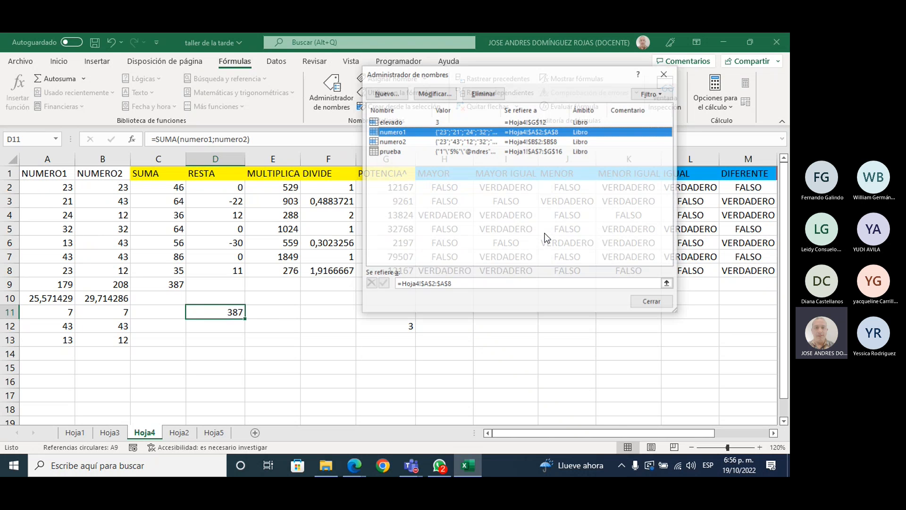
pyautogui.click(657, 303)
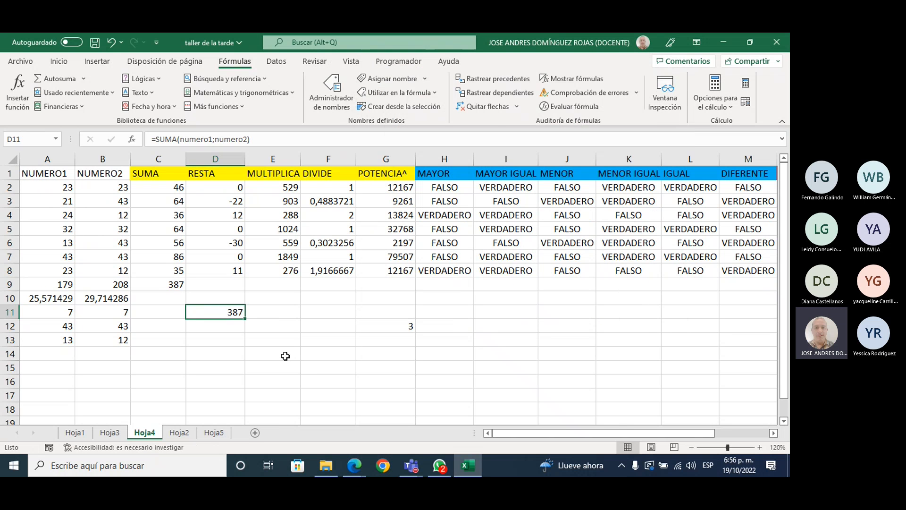
pyautogui.click(487, 79)
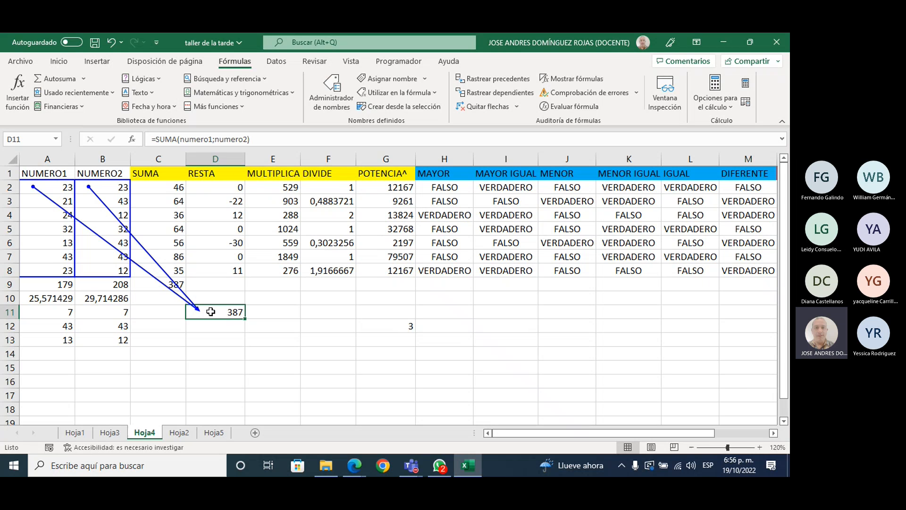
pyautogui.click(241, 367)
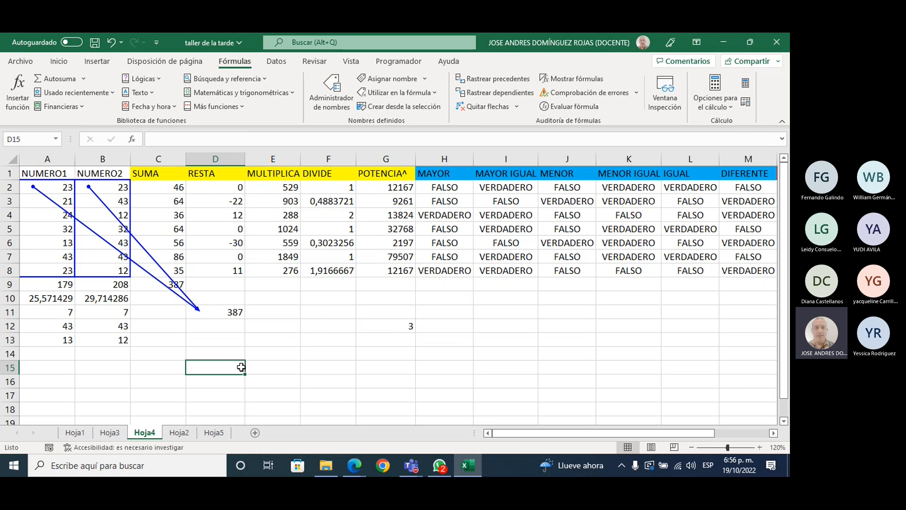
# Remove the existing trace arrows and trace the precedents of the POTENCIA^ formula in cell G2.
pyautogui.click(399, 188)
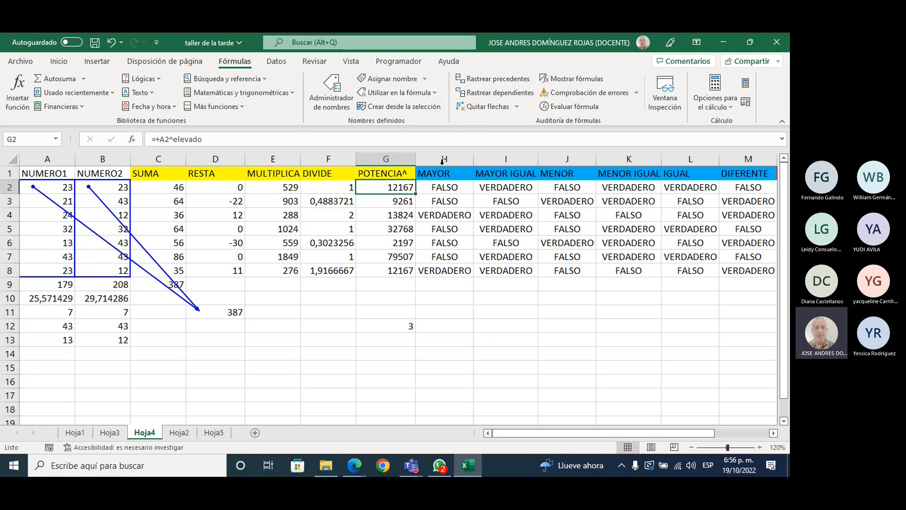
pyautogui.click(487, 106)
pyautogui.click(498, 78)
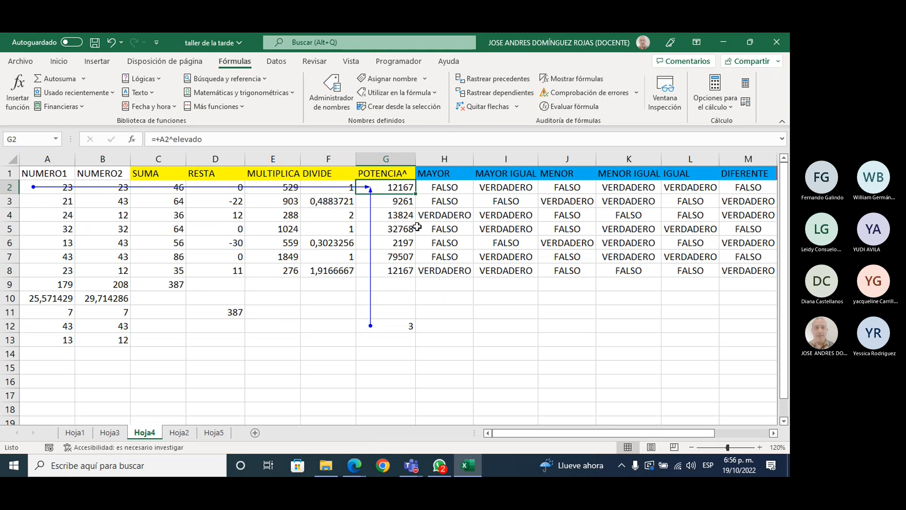
# Trace the precedents of the POTENCIA^ formulas in cells G3 and G4, and select G5.
pyautogui.click(398, 205)
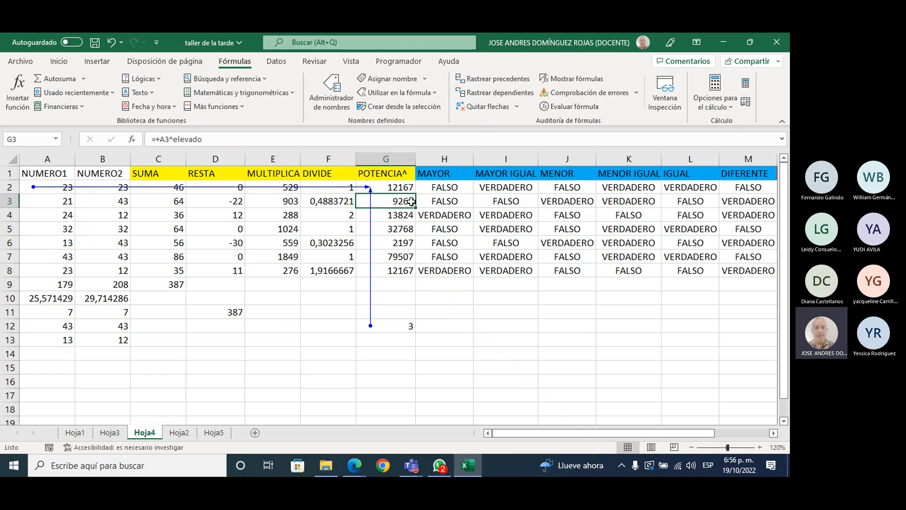
pyautogui.click(493, 78)
pyautogui.click(403, 216)
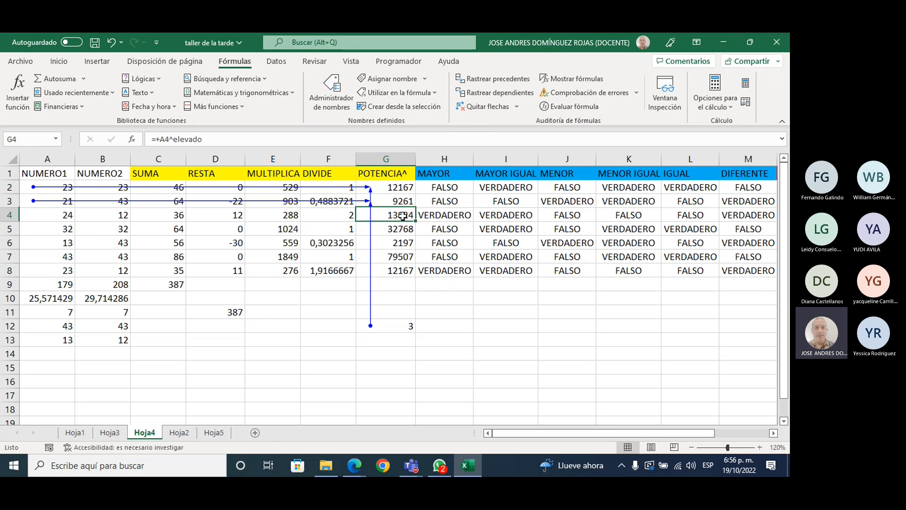
pyautogui.click(492, 79)
pyautogui.click(399, 229)
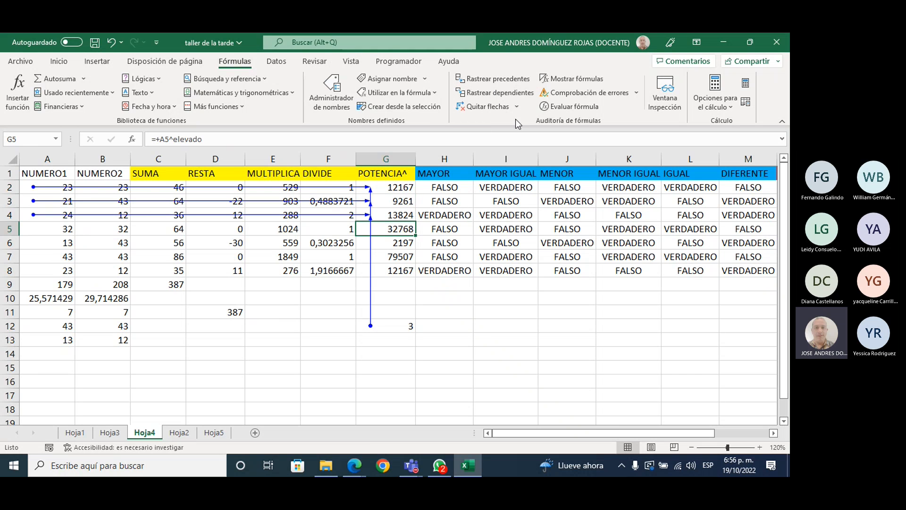
# Trace the precedents of the POTENCIA^ formula in cell G5, and remove all trace arrows.
pyautogui.click(492, 78)
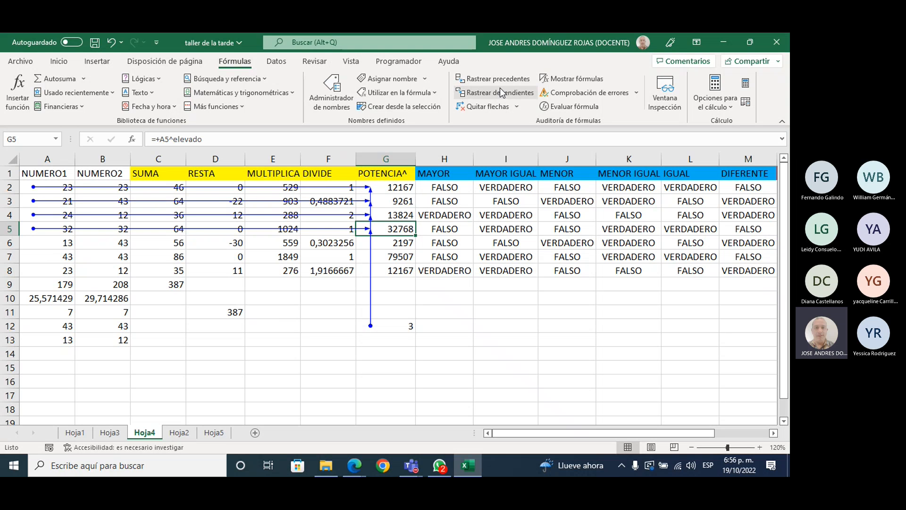
pyautogui.click(486, 107)
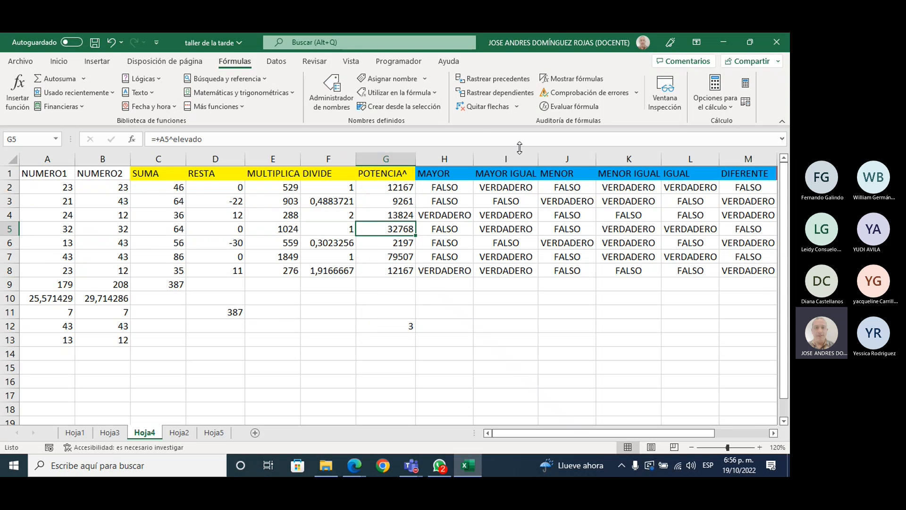
# Enter 43 in cell A2 to test the formulas that depend on it, and undo the entry.
pyautogui.click(37, 187)
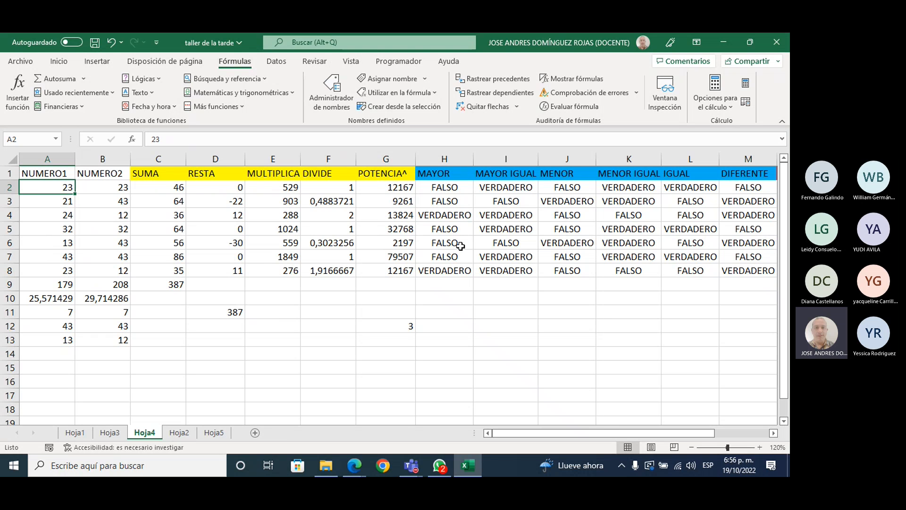
pyautogui.write('43')
pyautogui.press('Return')
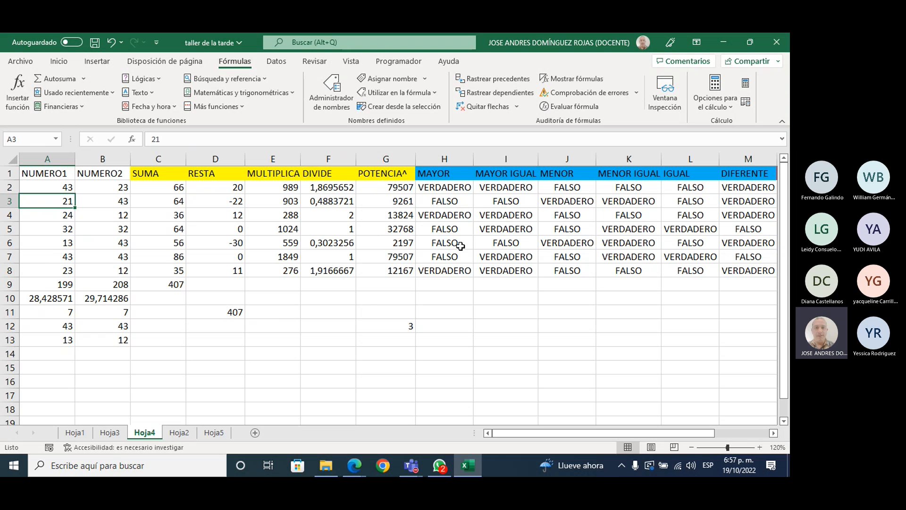
pyautogui.hotkey('ctrl', 'z')
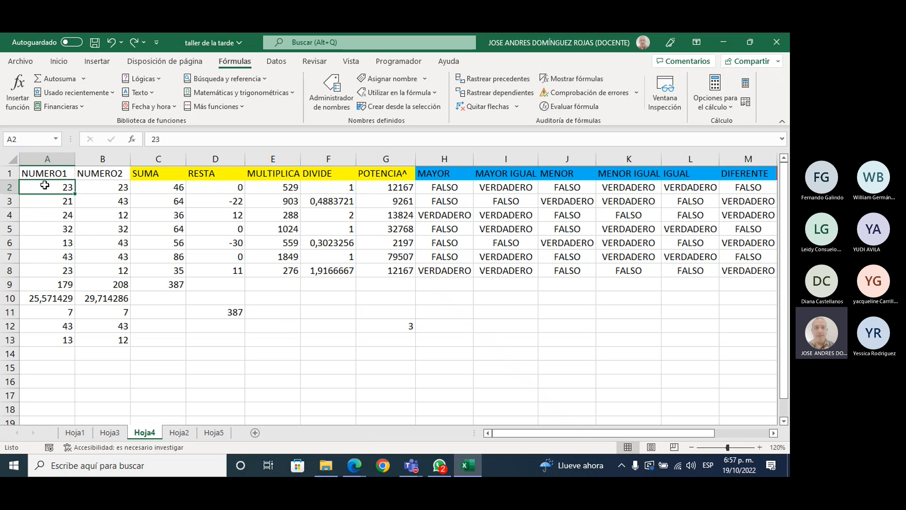
# Trace the dependents of cell A2, examine the arrows across to the CONCATENAR columns, and remove them.
pyautogui.click(515, 96)
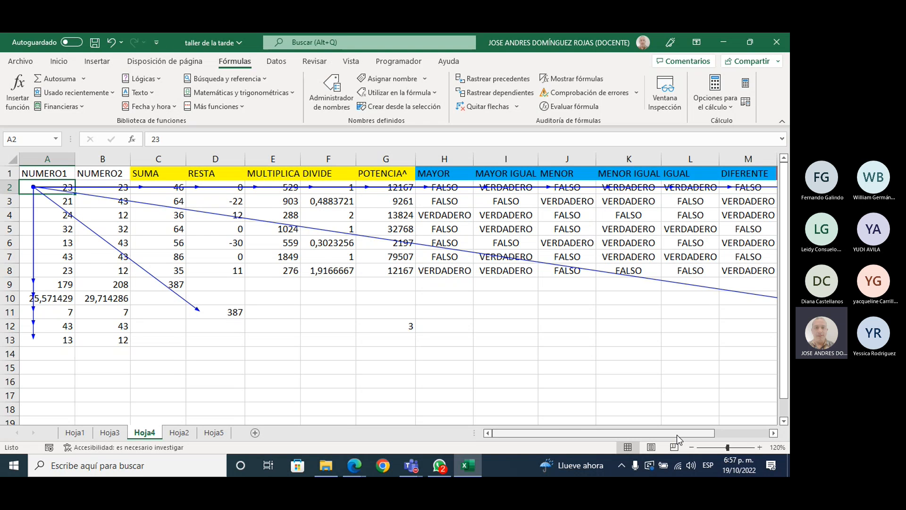
pyautogui.hscroll(3, 677, 437)
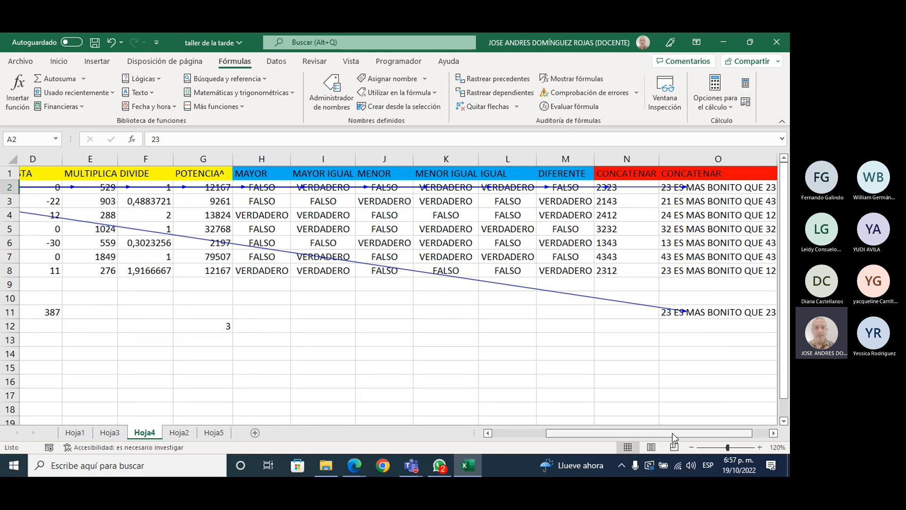
pyautogui.hscroll(-3, 672, 432)
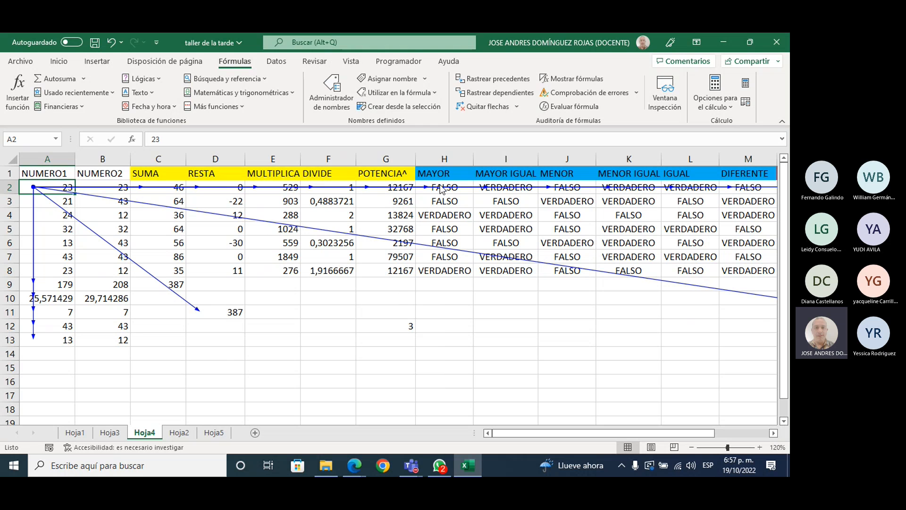
pyautogui.moveTo(544, 431); pyautogui.dragTo(285, 329)
pyautogui.click(481, 109)
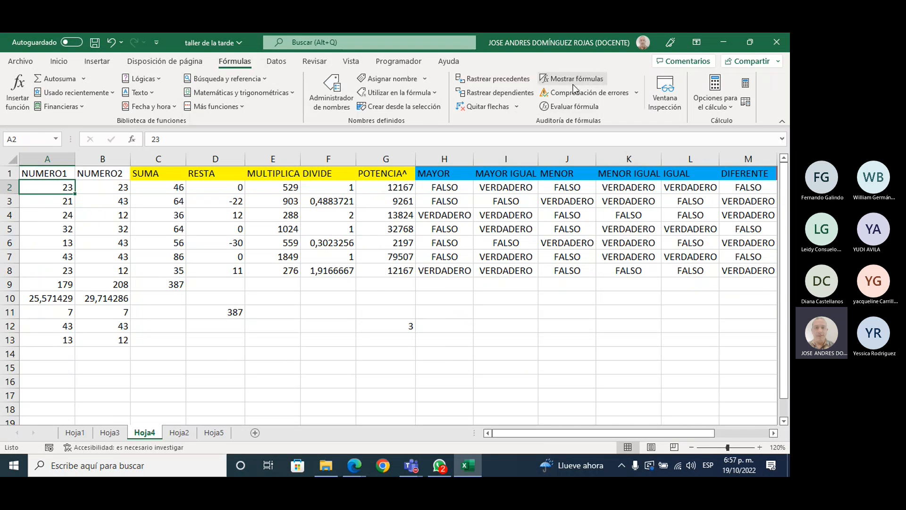
# Open sheet Hoja2 and trace the precedents of the multiplication table formulas in cells D4 and G7.
pyautogui.click(184, 436)
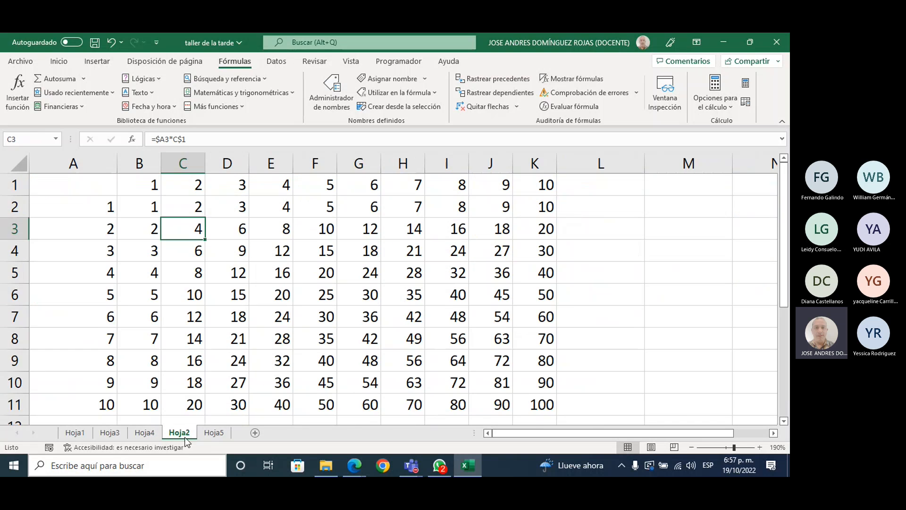
pyautogui.click(343, 273)
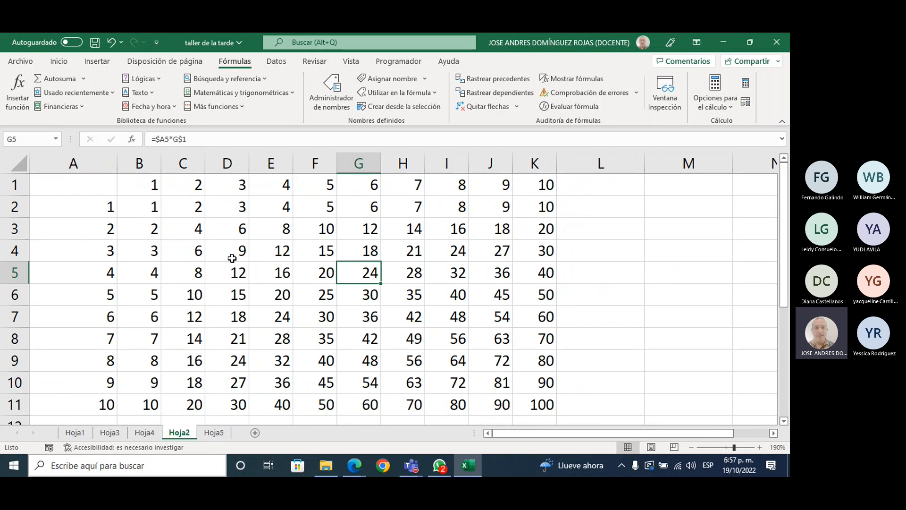
pyautogui.click(227, 258)
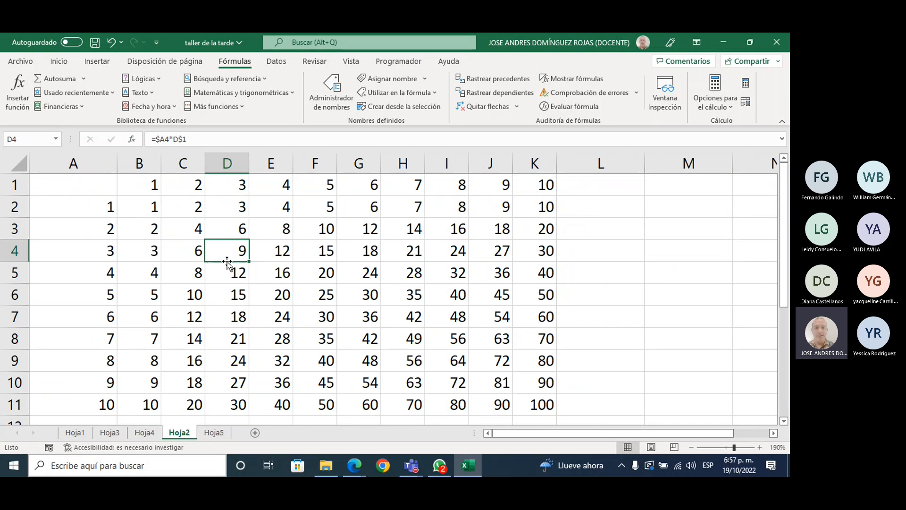
pyautogui.click(493, 84)
pyautogui.click(363, 319)
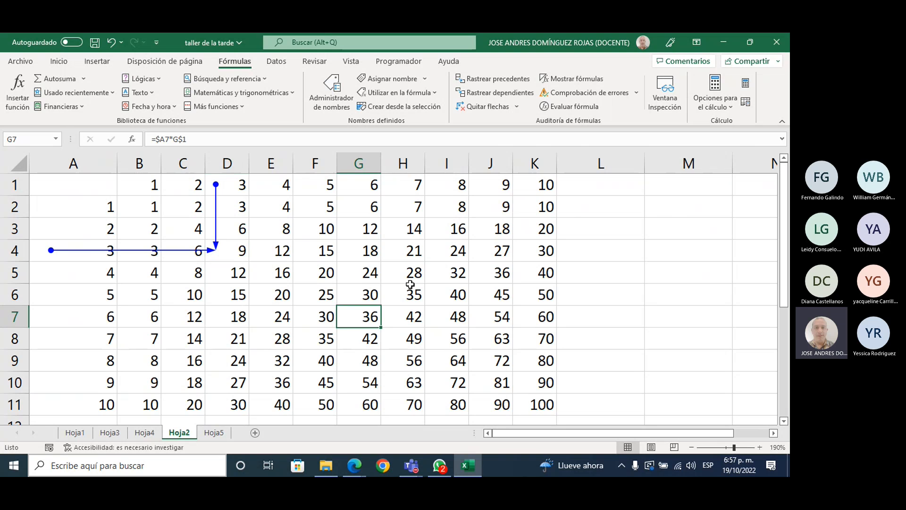
pyautogui.click(506, 82)
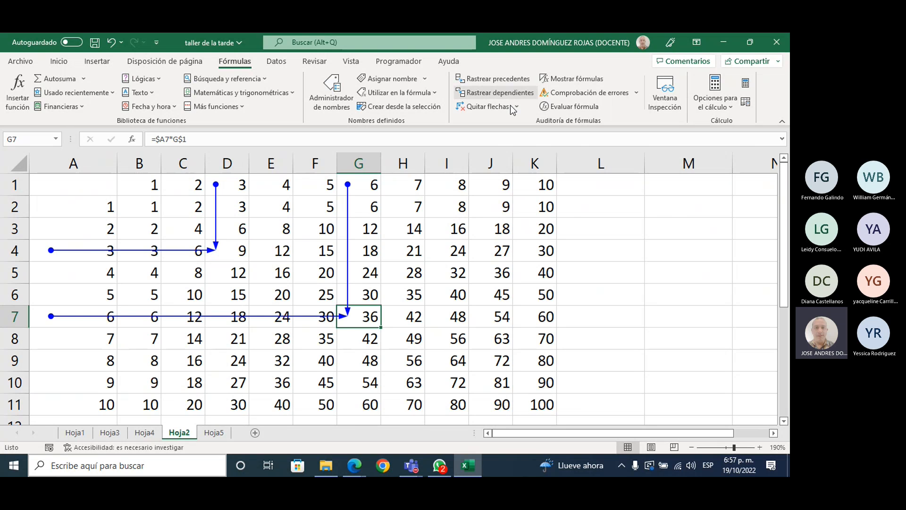
# Trace the precedents of the formulas in cells H10, J4 and K11, and remove all trace arrows.
pyautogui.click(411, 382)
pyautogui.click(493, 81)
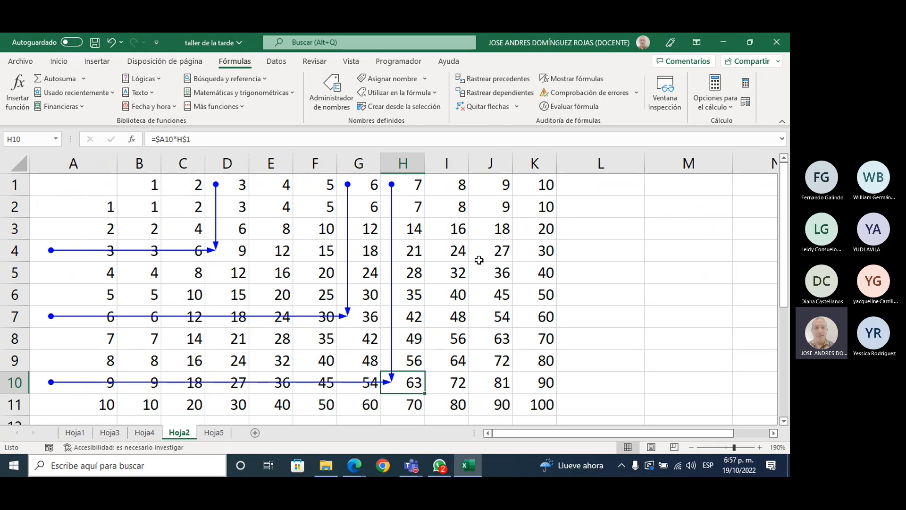
pyautogui.click(479, 257)
pyautogui.click(493, 80)
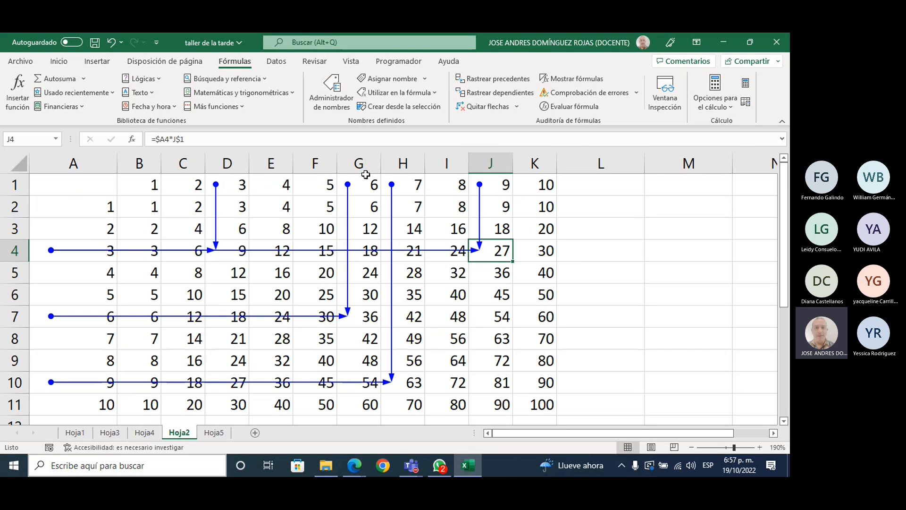
pyautogui.click(537, 405)
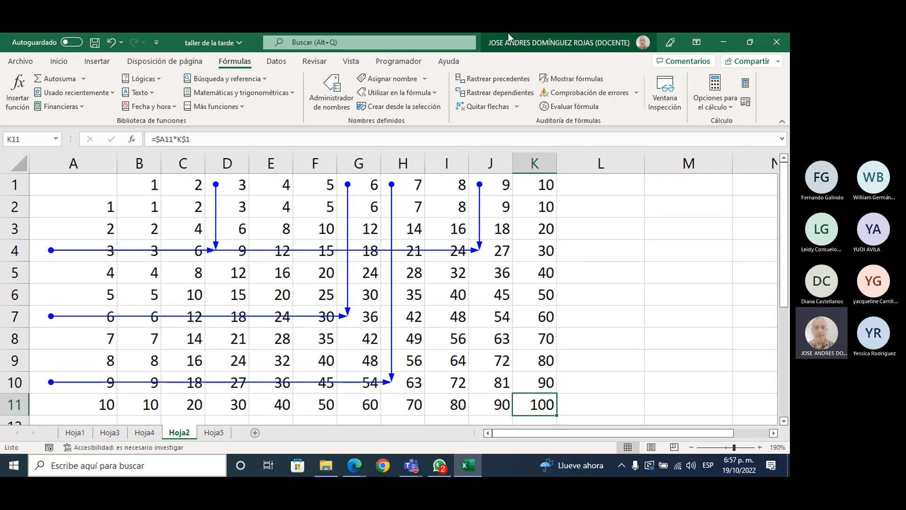
pyautogui.click(499, 83)
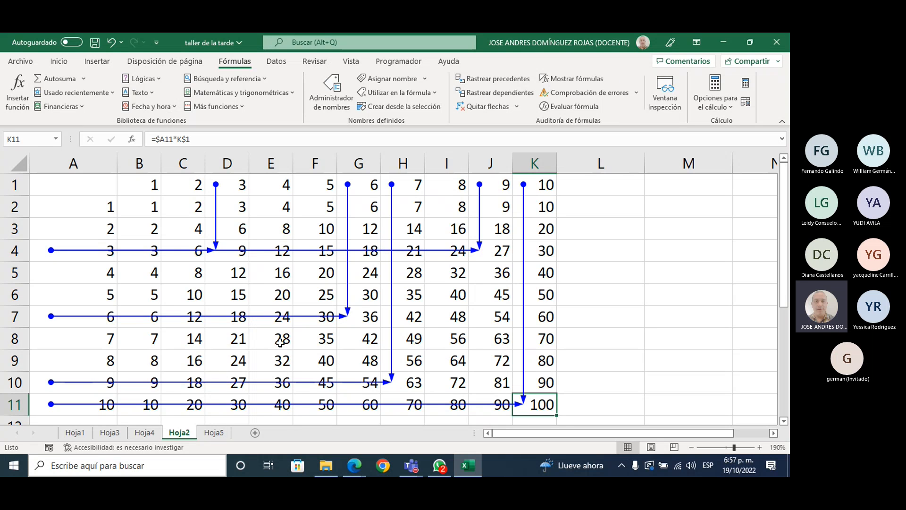
pyautogui.click(484, 107)
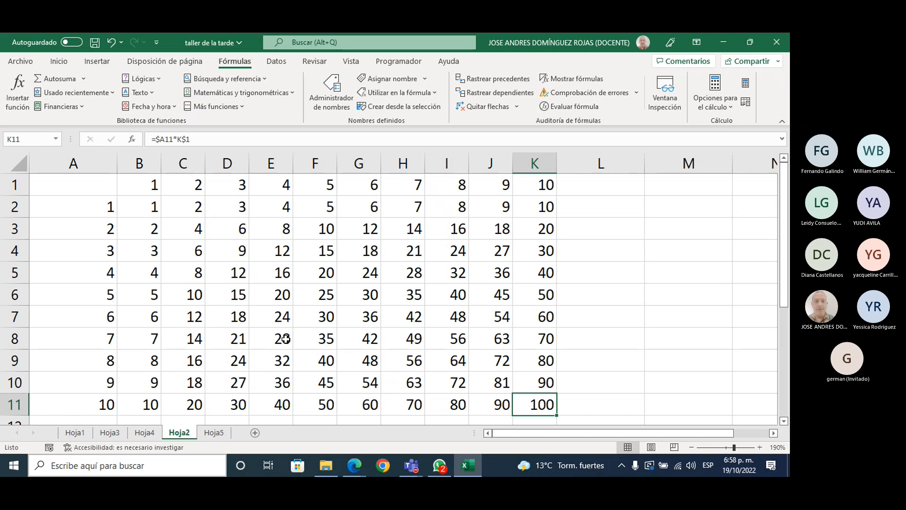
# Switch to the Microsoft Teams meeting window to check the participants, and return to the Excel workbook.
pyautogui.moveTo(411, 465)
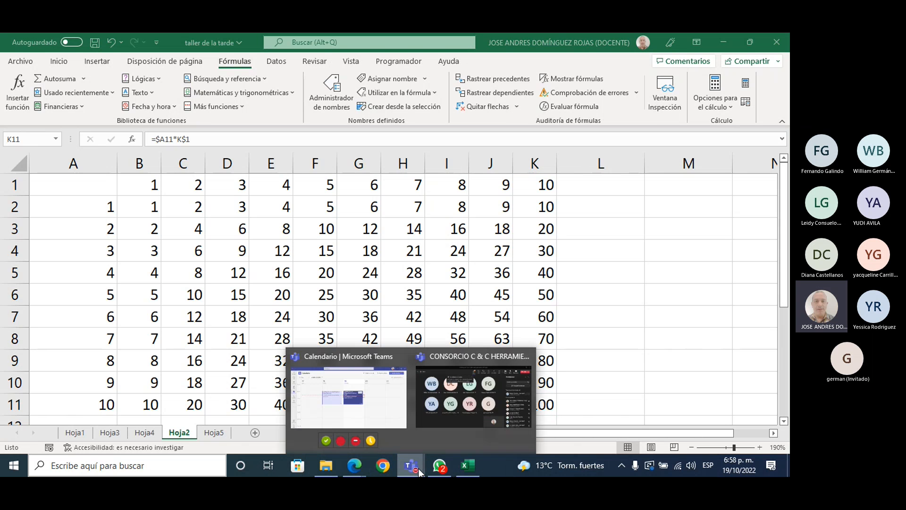
pyautogui.click(472, 400)
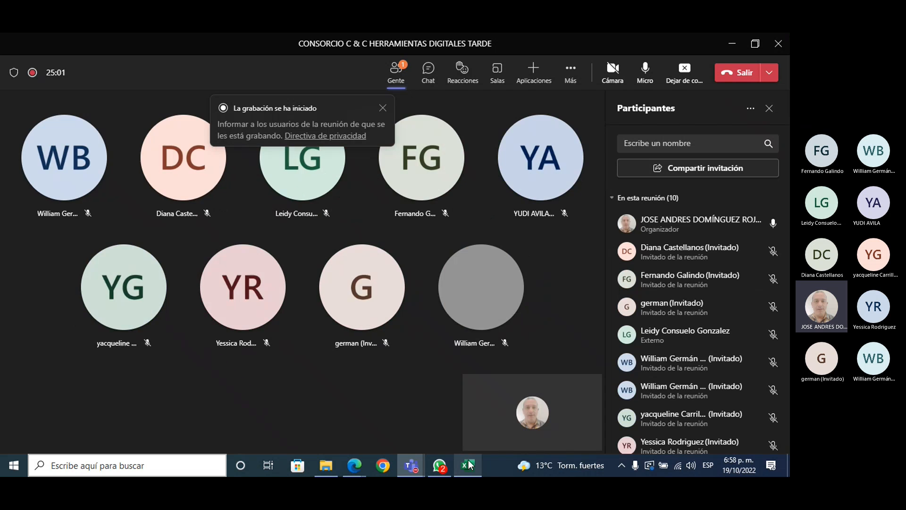
pyautogui.moveTo(467, 467)
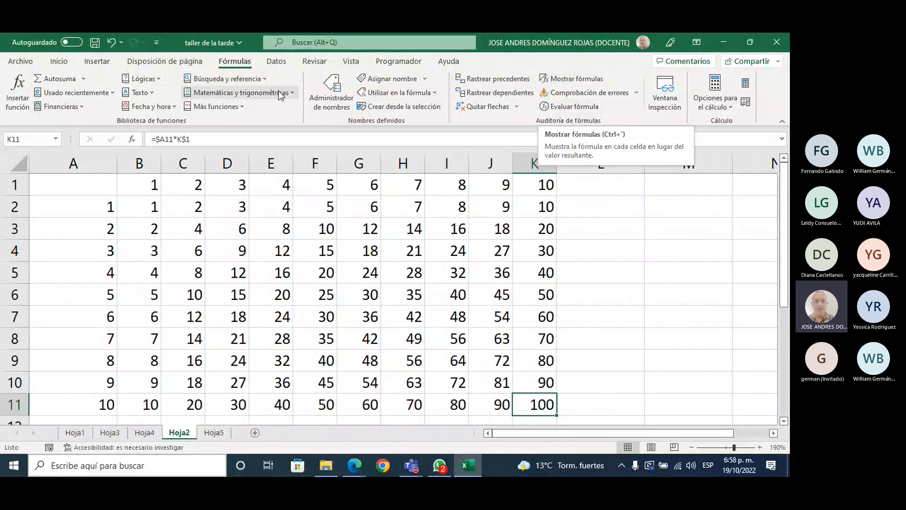
# Show the formulas instead of the results on sheet Hoja2, with the whole multiplication table in view.
pyautogui.click(584, 83)
pyautogui.click(583, 82)
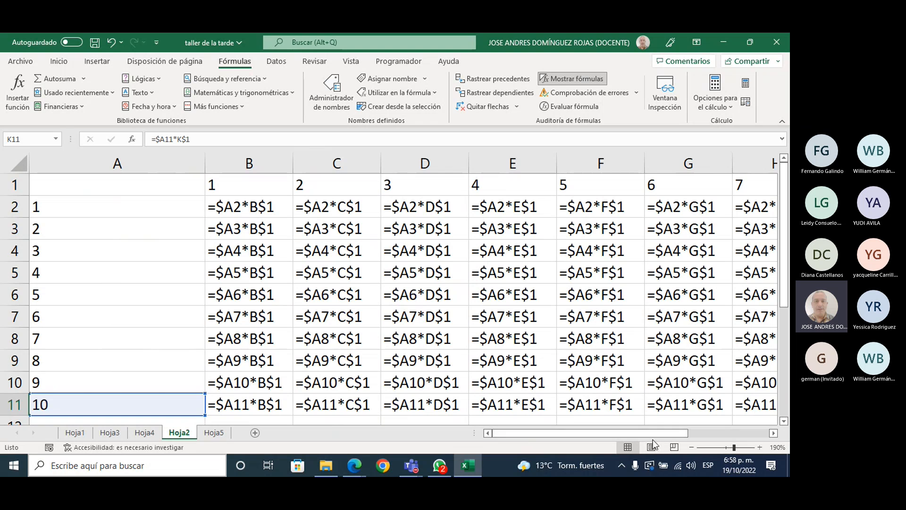
pyautogui.click(759, 448)
pyautogui.click(759, 448)
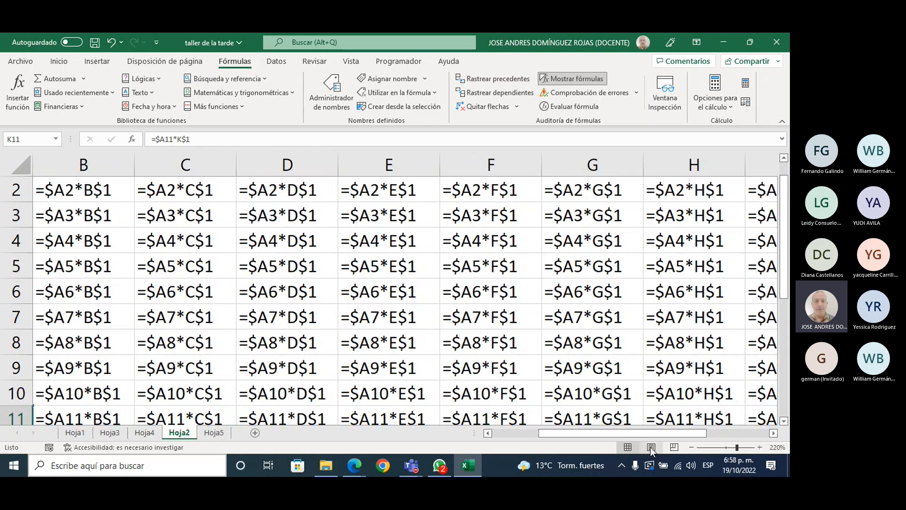
pyautogui.click(690, 448)
pyautogui.click(690, 447)
pyautogui.click(690, 448)
pyautogui.click(689, 448)
pyautogui.click(690, 447)
pyautogui.click(690, 447)
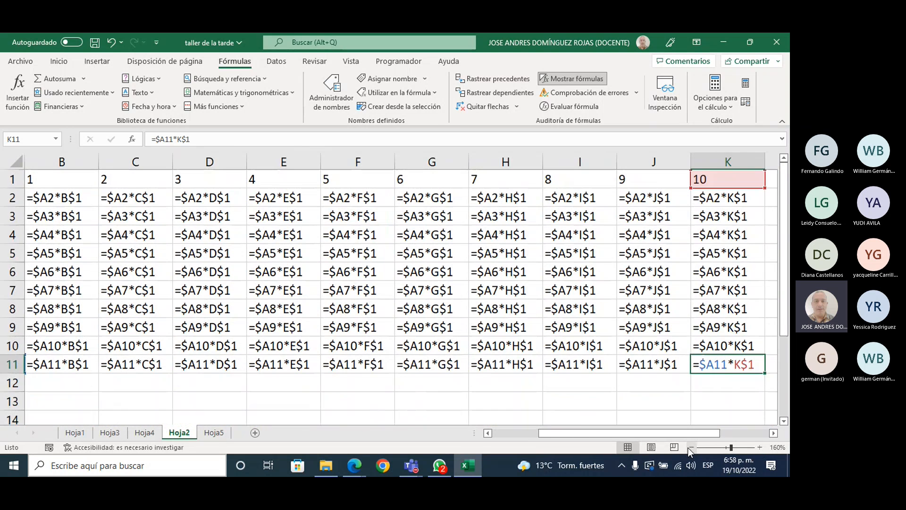
pyautogui.click(690, 448)
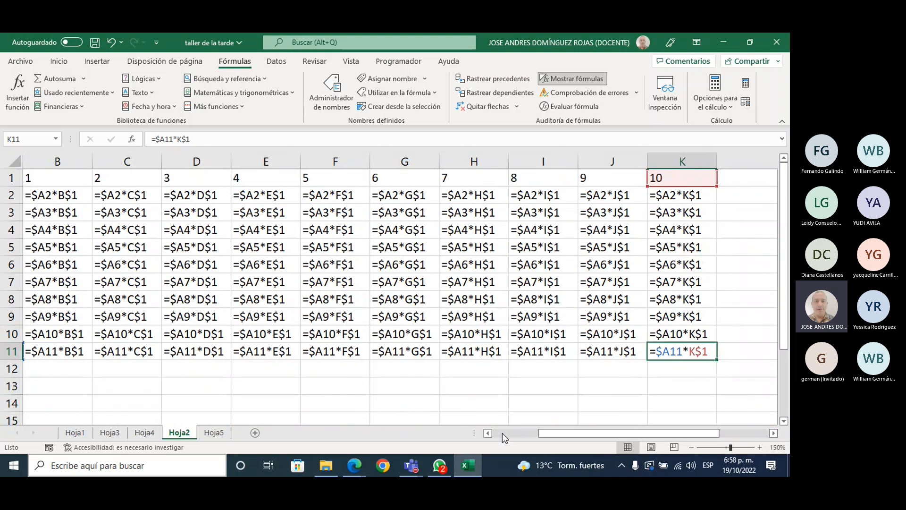
pyautogui.click(487, 433)
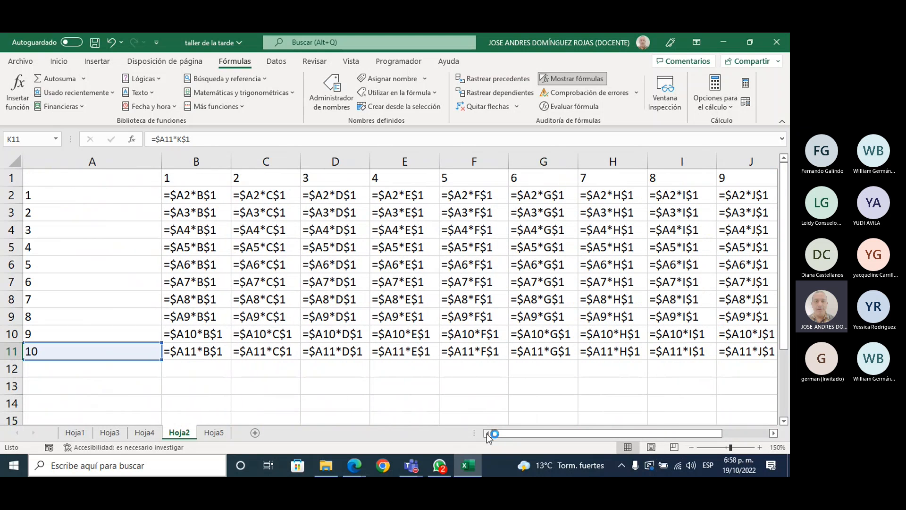
pyautogui.click(690, 451)
pyautogui.click(690, 450)
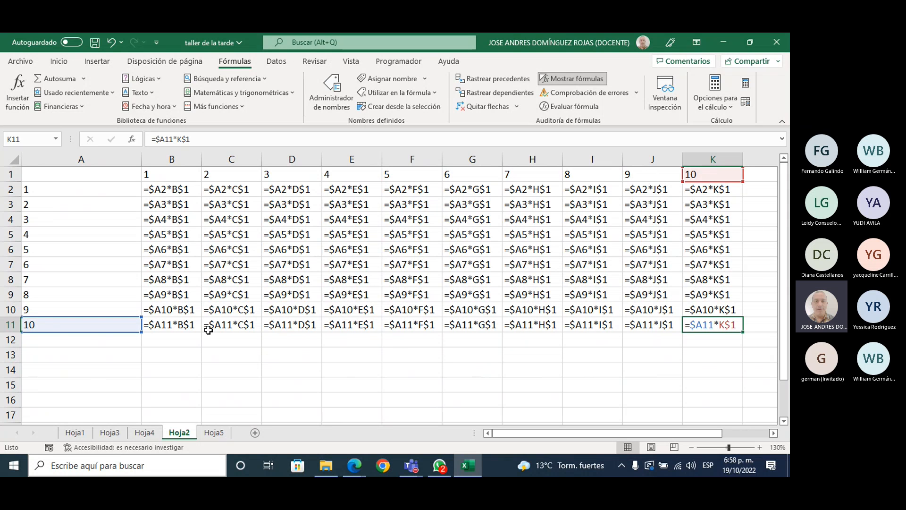
# Examine the mixed references of formulas across the multiplication table, starting at B2 and ending at G6.
pyautogui.click(156, 189)
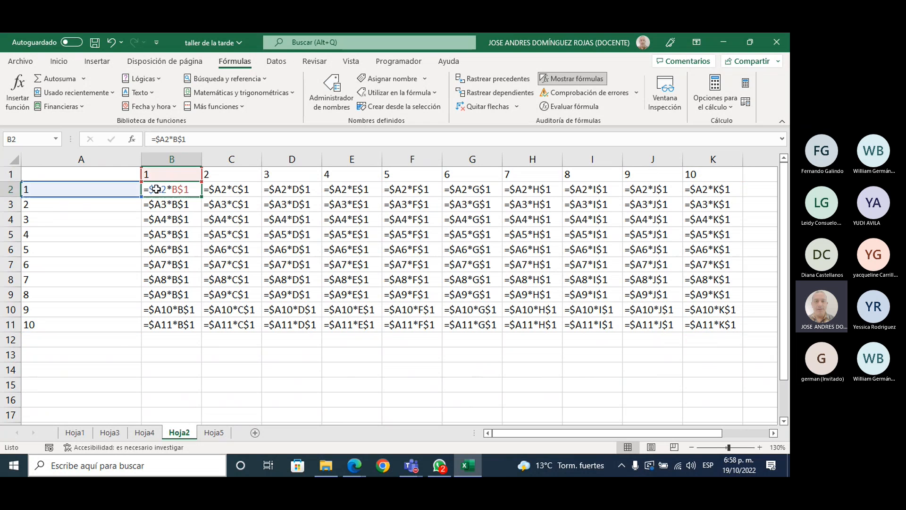
pyautogui.click(238, 249)
pyautogui.click(293, 259)
pyautogui.click(352, 260)
pyautogui.click(355, 254)
pyautogui.moveTo(416, 254); pyautogui.dragTo(419, 269)
pyautogui.click(419, 283)
pyautogui.click(449, 253)
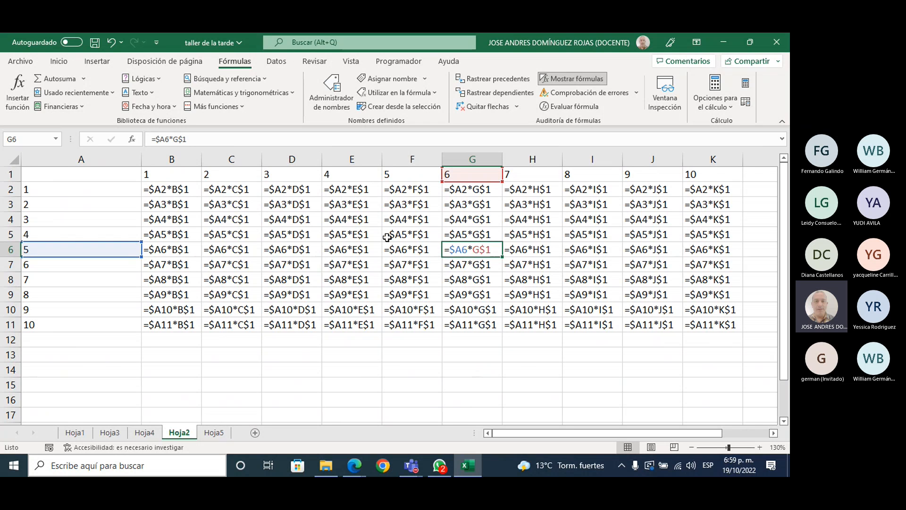
# Examine the row and column references of the formulas down column C and in cells B2, G8 and E9.
pyautogui.click(246, 193)
pyautogui.press('Down')
pyautogui.press('Down')
pyautogui.press('Down')
pyautogui.press('Down')
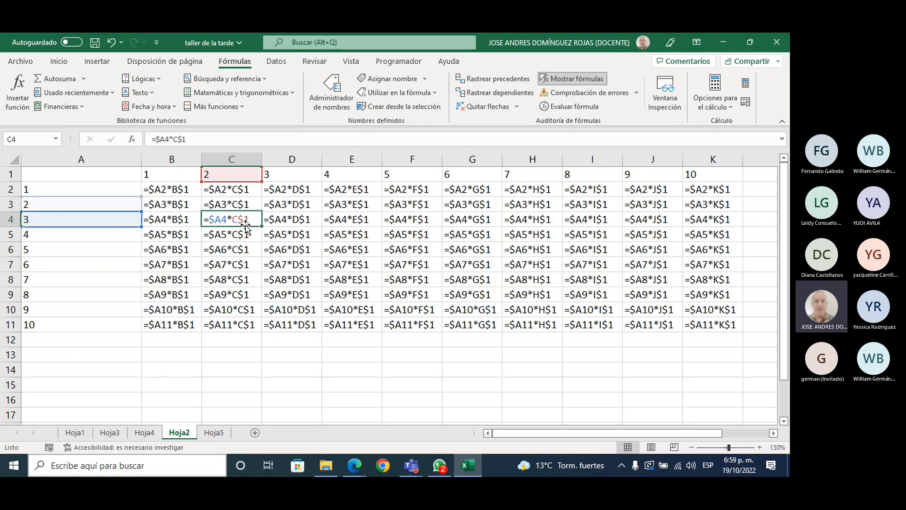
pyautogui.click(161, 192)
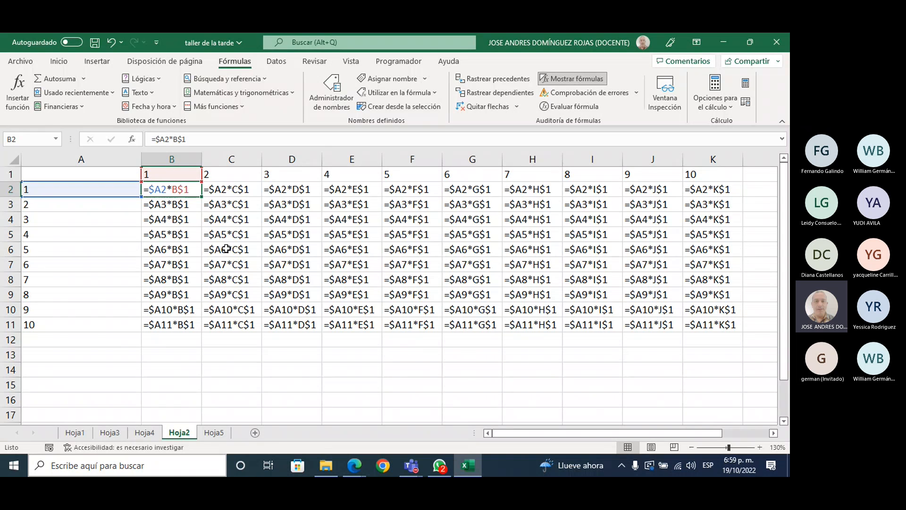
pyautogui.click(444, 283)
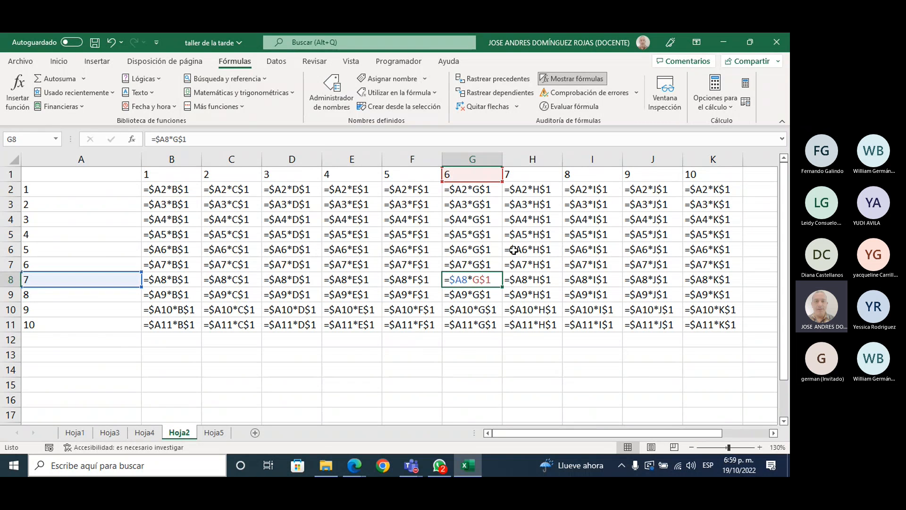
pyautogui.click(363, 298)
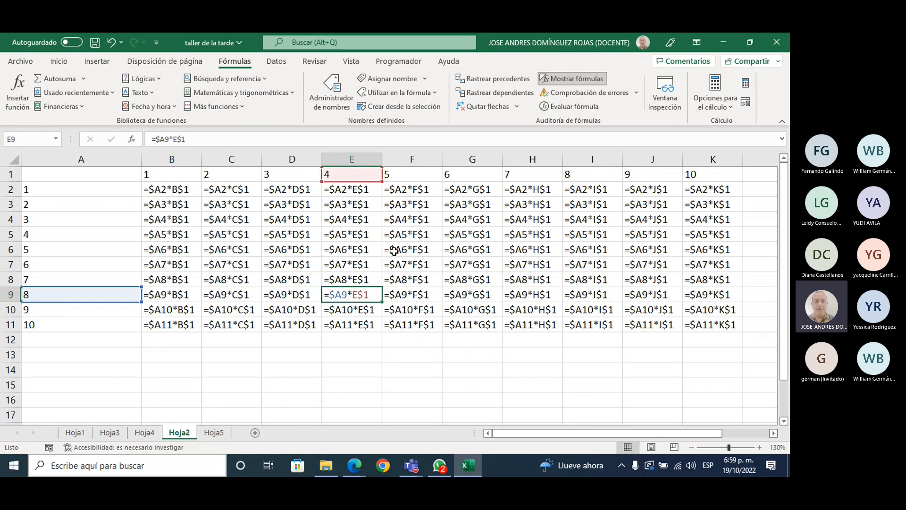
# Show the formulas instead of the results on sheet Hoja4.
pyautogui.click(146, 436)
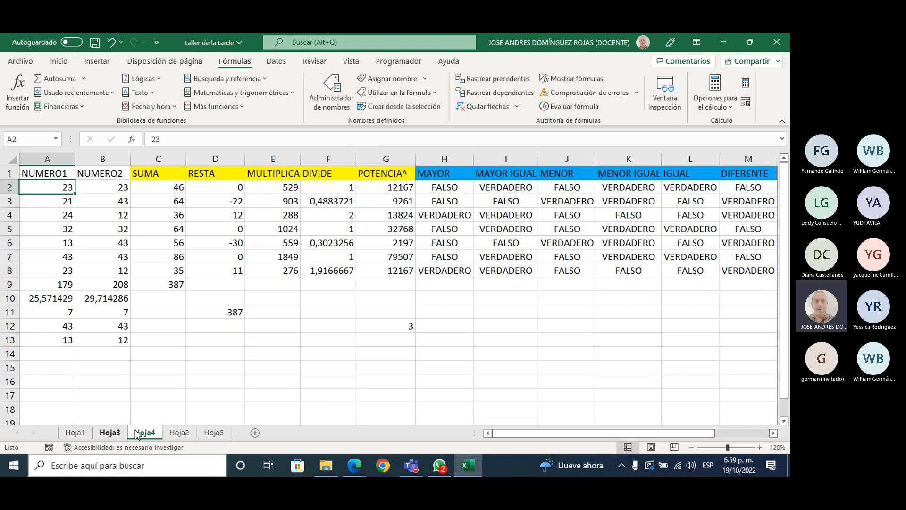
pyautogui.click(575, 83)
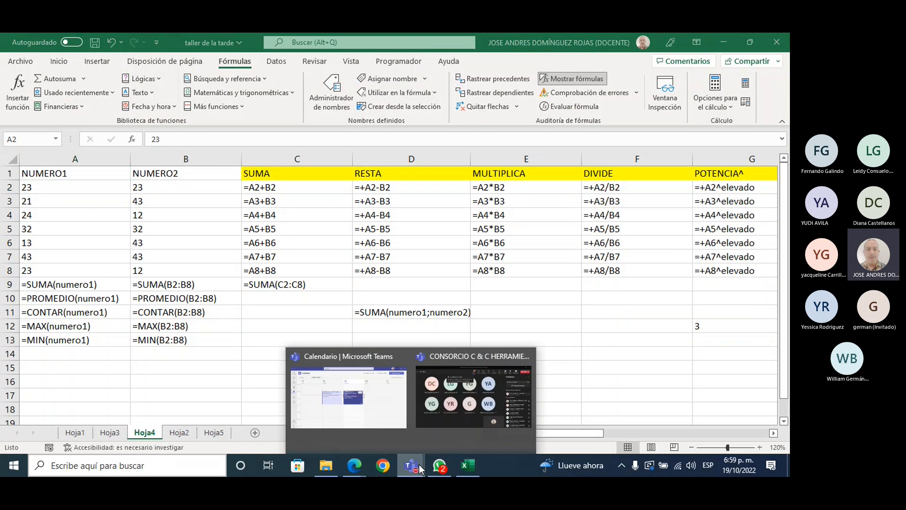
# Switch to the Microsoft Teams meeting, admit the guest waiting in the lobby, and return to the Excel workbook.
pyautogui.click(468, 401)
pyautogui.click(753, 224)
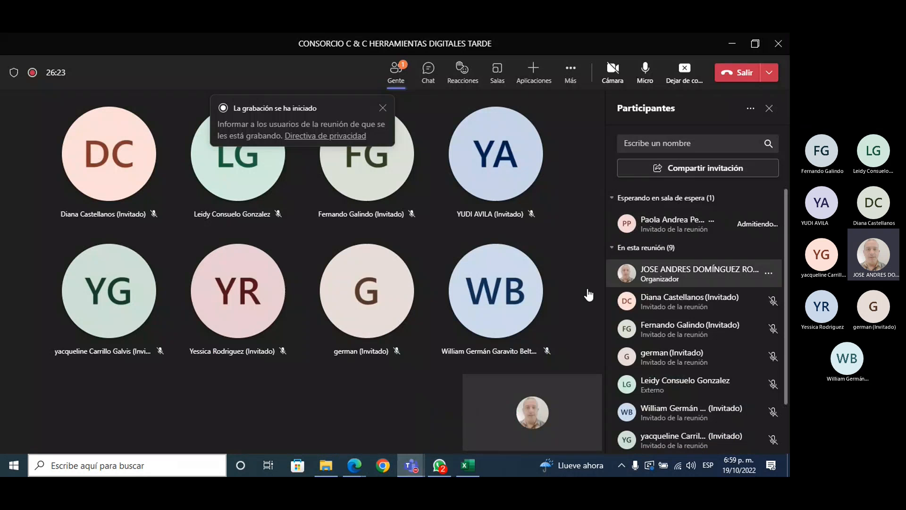
pyautogui.click(463, 468)
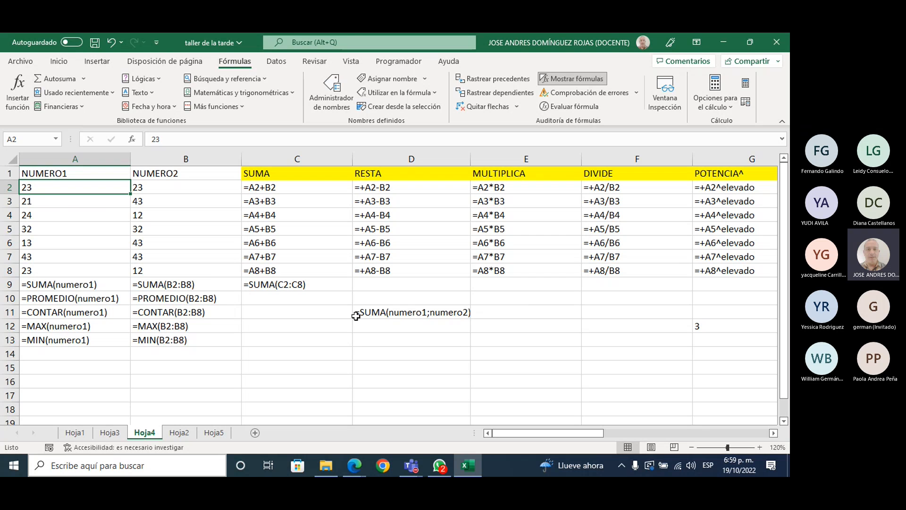
# Examine the POTENCIA^ formula in G3 and the cells it refers to, including the named cell elevado.
pyautogui.moveTo(581, 432); pyautogui.dragTo(607, 432)
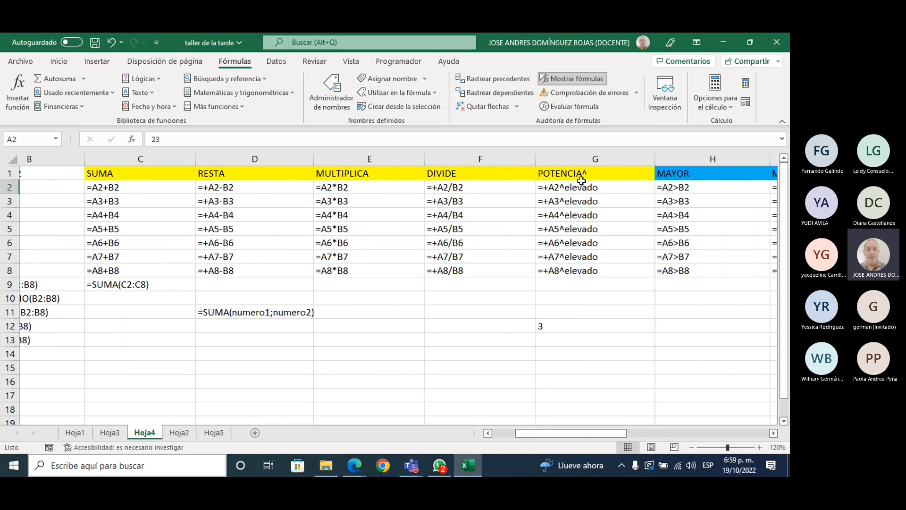
pyautogui.doubleClick(595, 201)
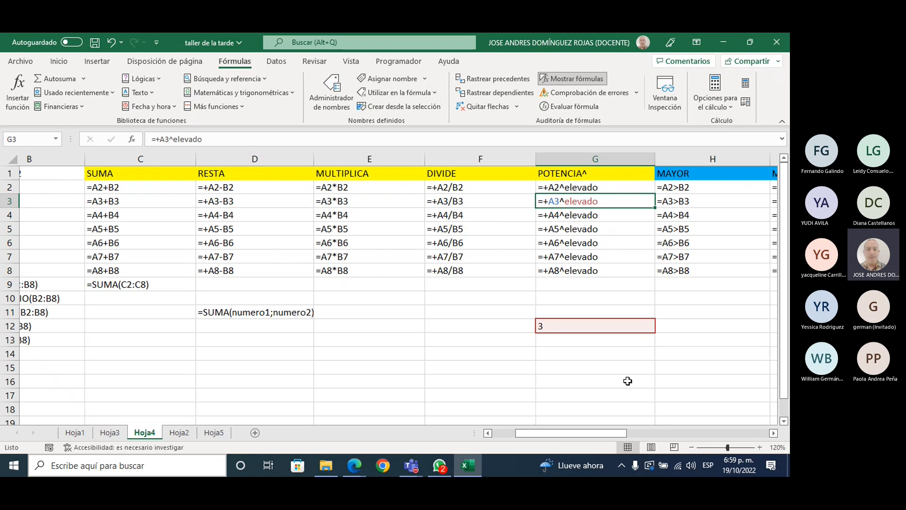
pyautogui.moveTo(554, 431)
pyautogui.mouseDown()
pyautogui.moveTo(670, 432)
pyautogui.moveTo(539, 433)
pyautogui.mouseUp()
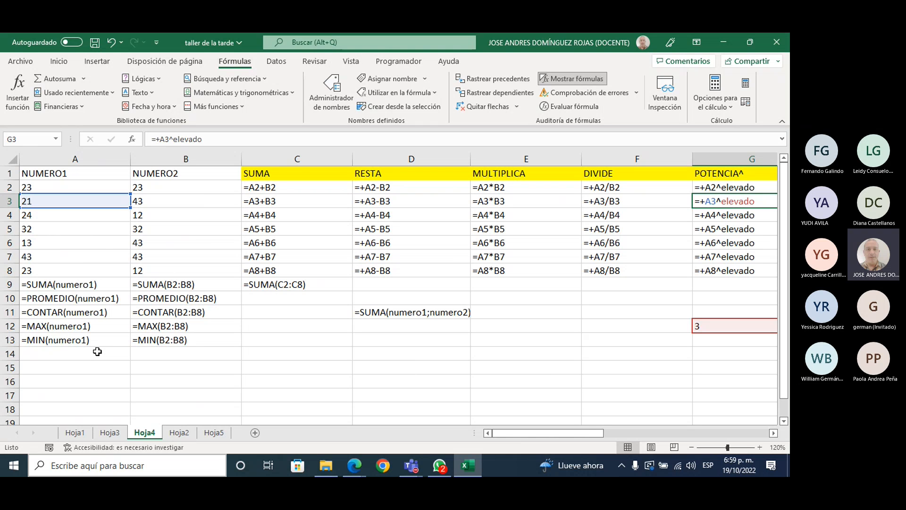
# Display the results again instead of the formulas on sheets Hoja4 and Hoja2.
pyautogui.click(574, 79)
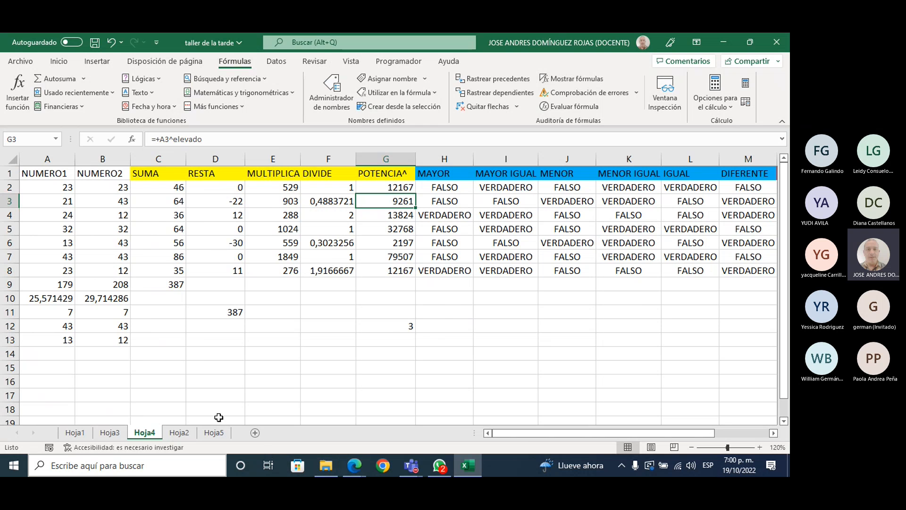
pyautogui.click(182, 433)
pyautogui.click(571, 79)
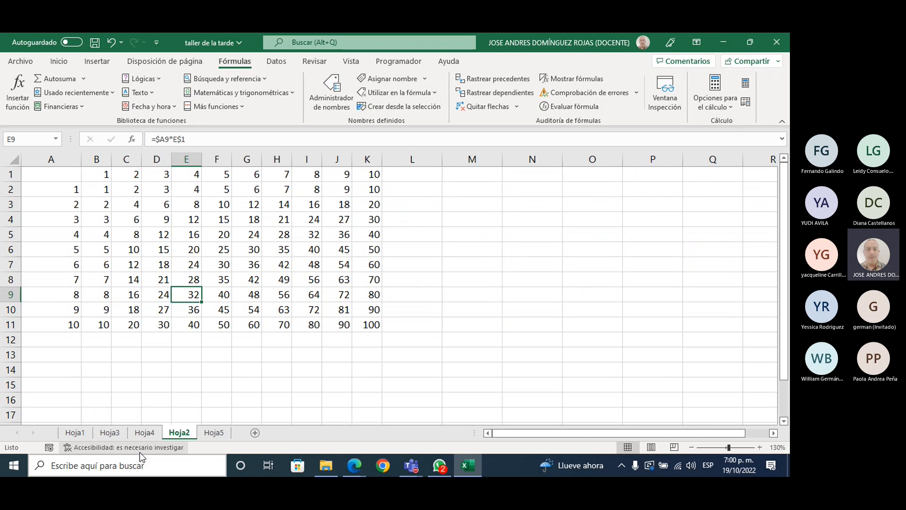
pyautogui.click(135, 437)
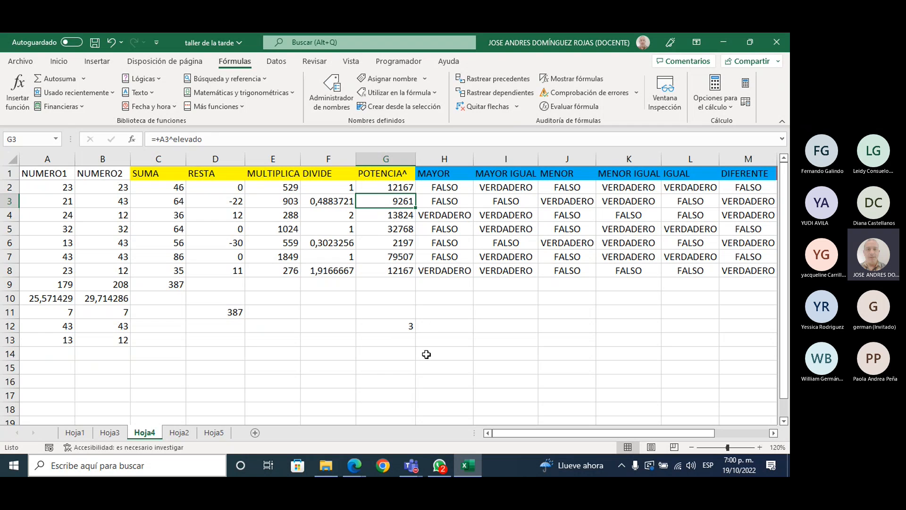
pyautogui.moveTo(410, 472)
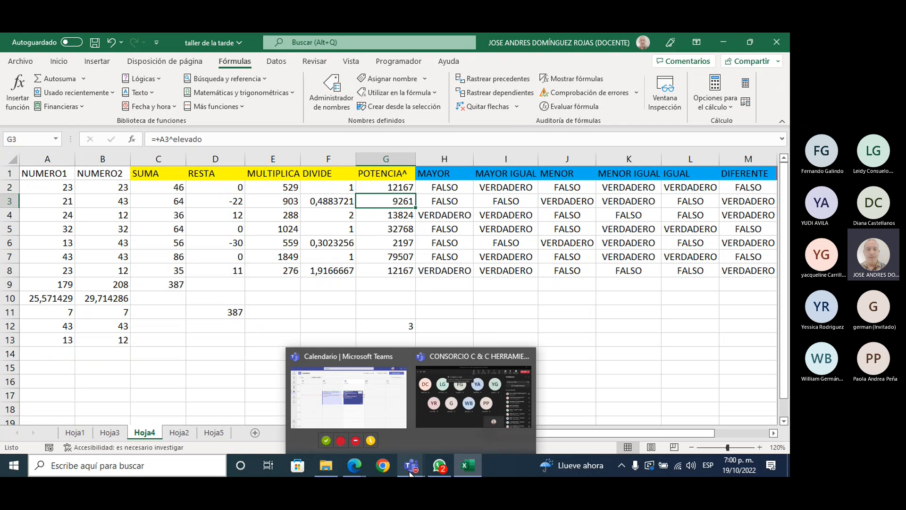
pyautogui.moveTo(383, 431)
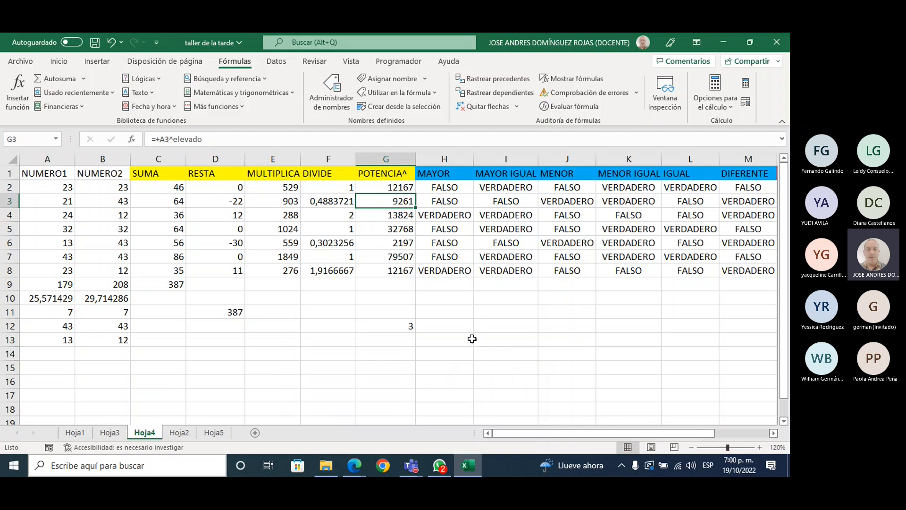
pyautogui.click(472, 338)
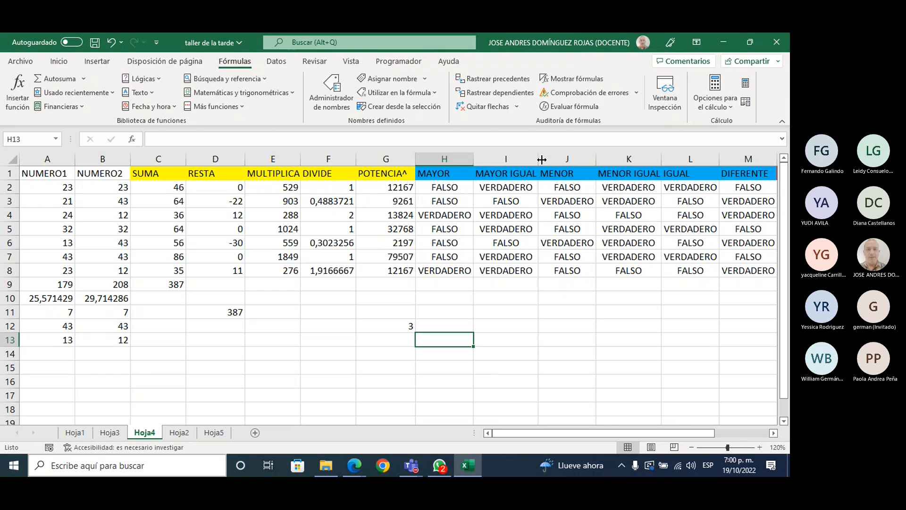
pyautogui.click(446, 379)
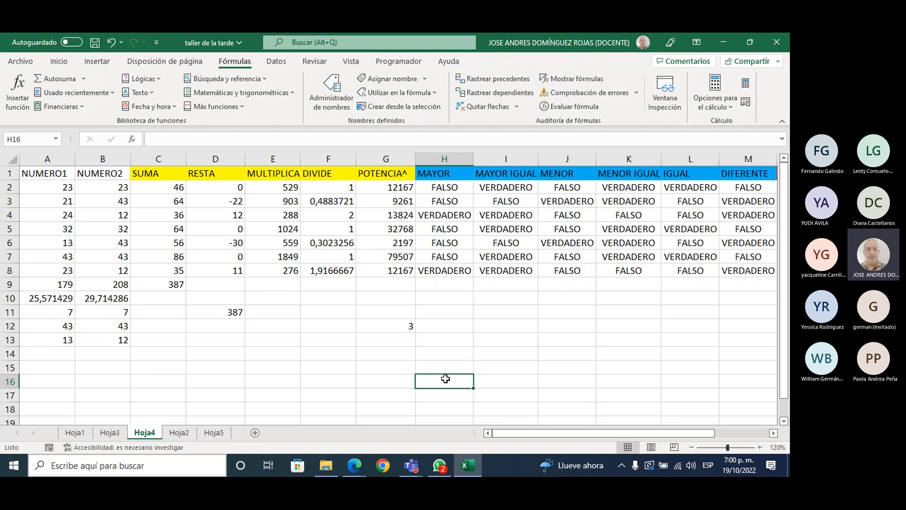
pyautogui.click(181, 434)
pyautogui.click(207, 432)
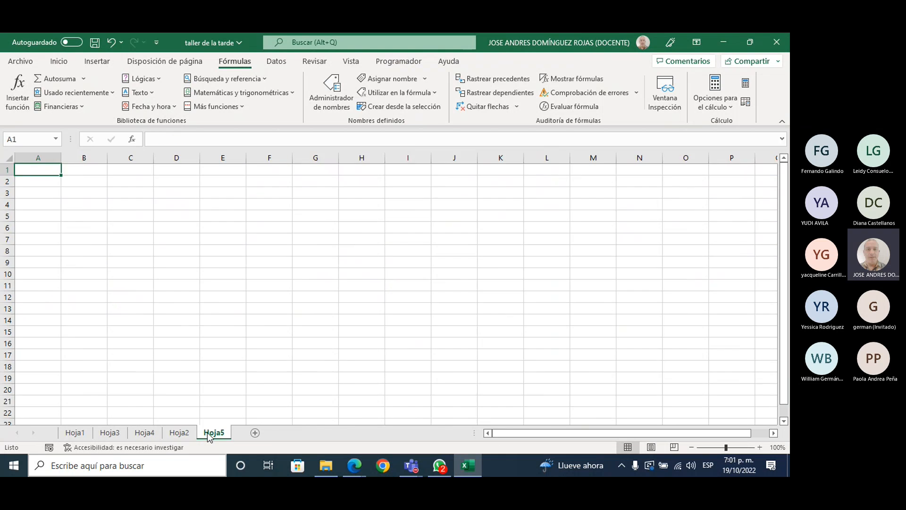
pyautogui.click(145, 433)
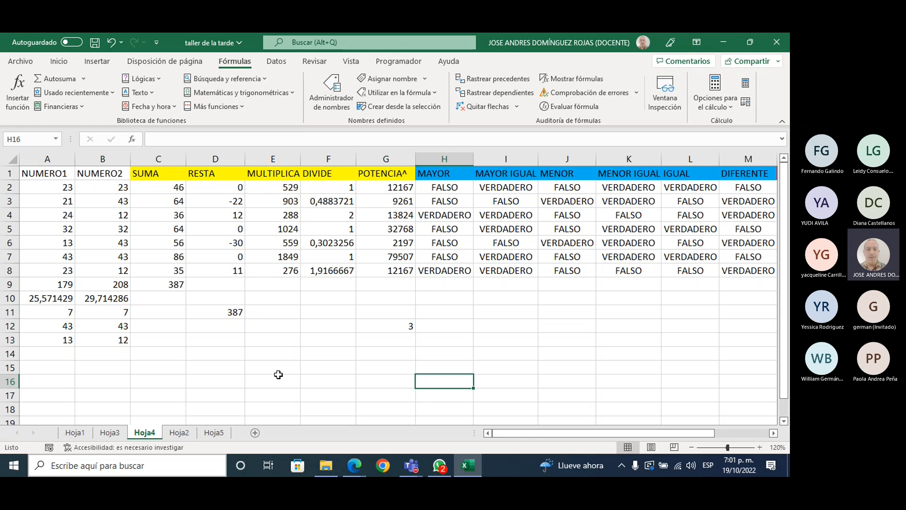
pyautogui.click(215, 433)
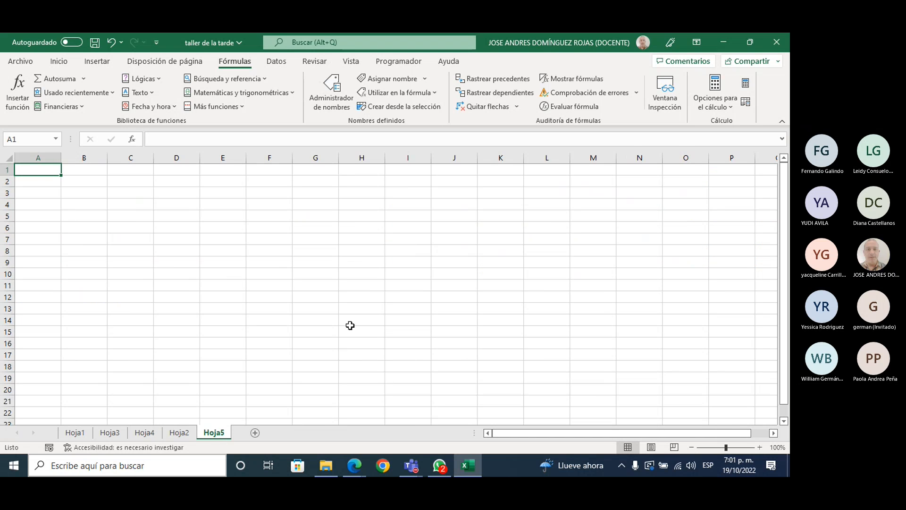
# Copy the NOMBRE column with its header (C6:C16) from Hoja1 to A1 of Hoja5, and widen column A.
pyautogui.click(110, 433)
pyautogui.click(75, 433)
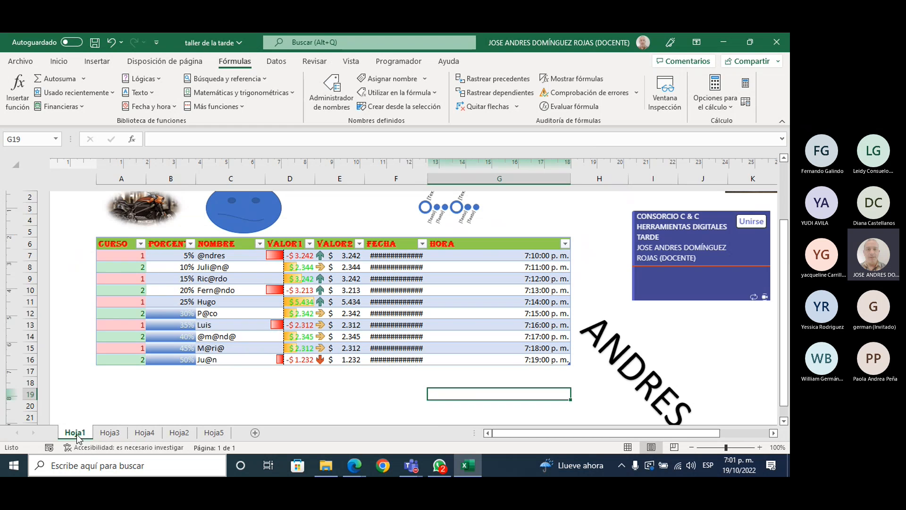
pyautogui.moveTo(226, 243); pyautogui.dragTo(234, 356)
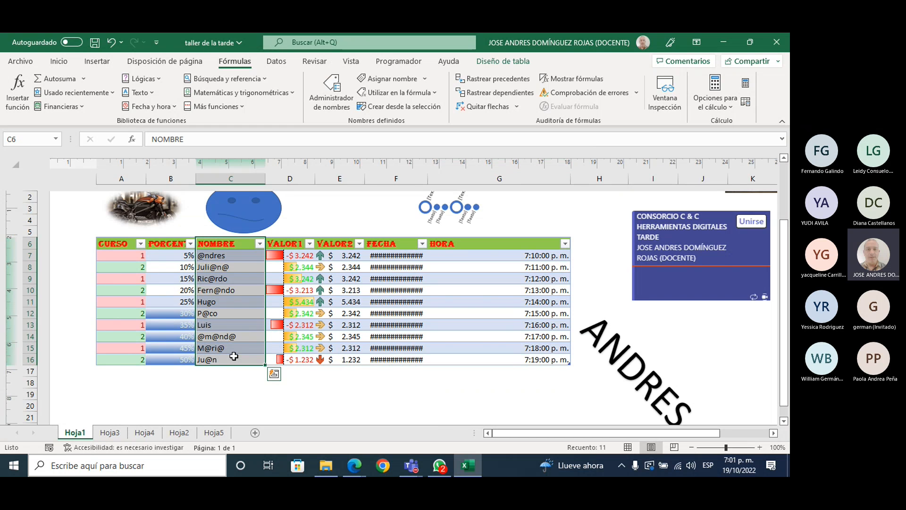
pyautogui.hotkey('ctrl', 'c')
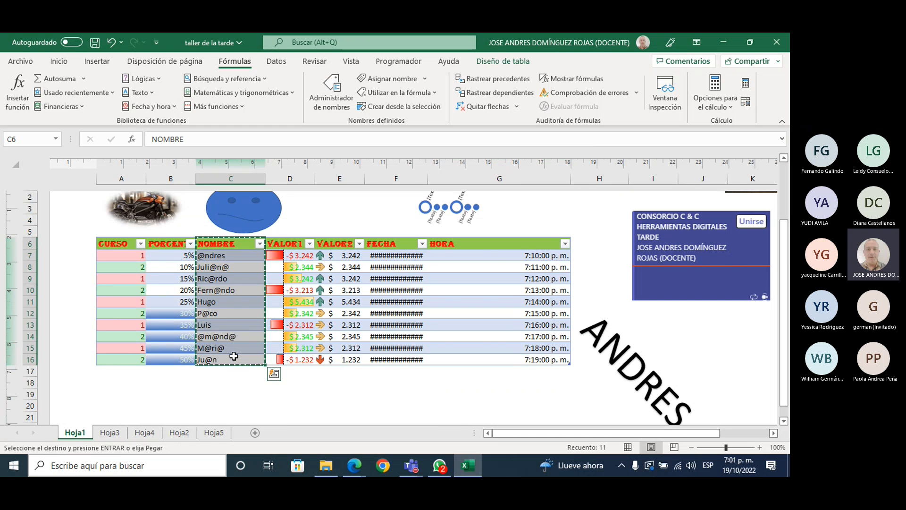
pyautogui.click(219, 433)
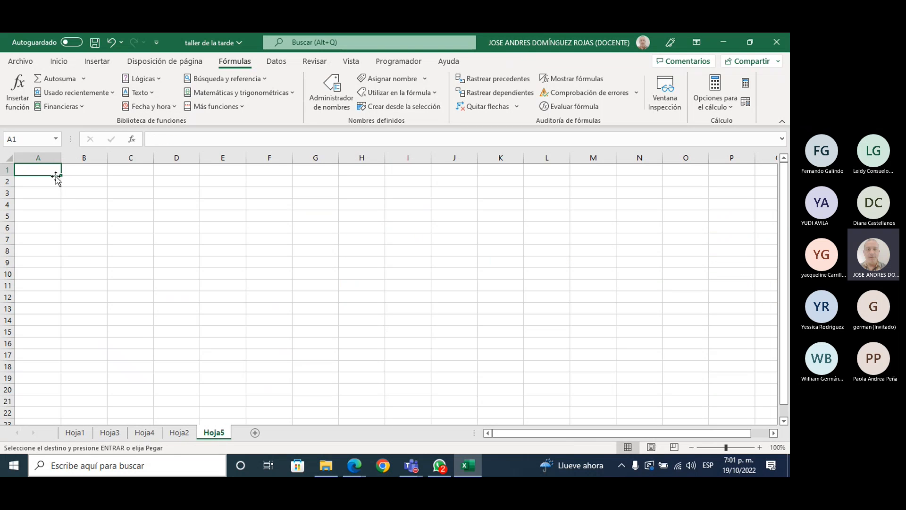
pyautogui.click(34, 170)
pyautogui.hotkey('ctrl', 'v')
pyautogui.moveTo(59, 153); pyautogui.dragTo(83, 156)
# Enter the header genero in B1 and give it the formatting of the NOMBRE header.
pyautogui.click(100, 172)
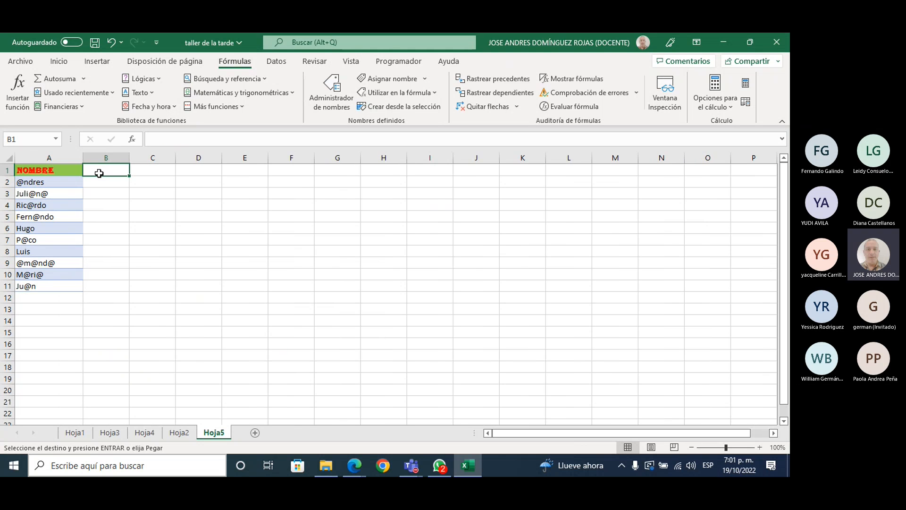
pyautogui.write('genero')
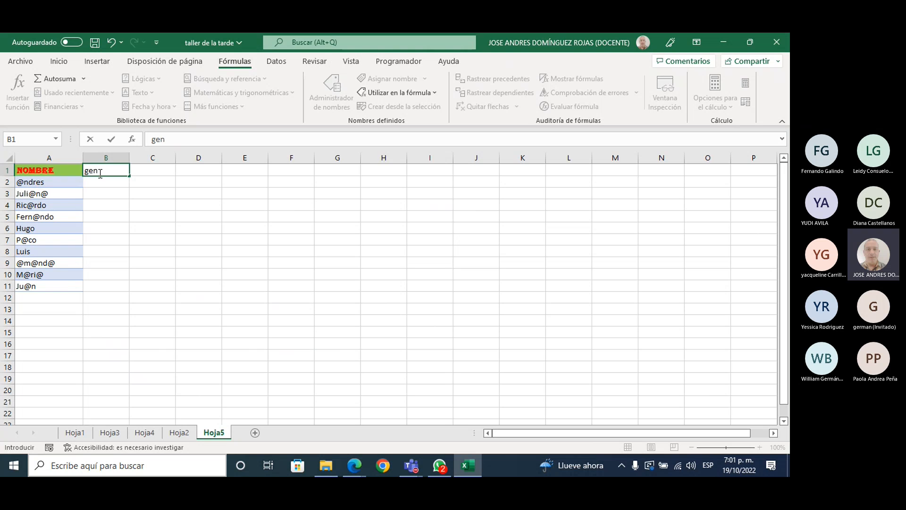
pyautogui.click(122, 203)
pyautogui.click(71, 169)
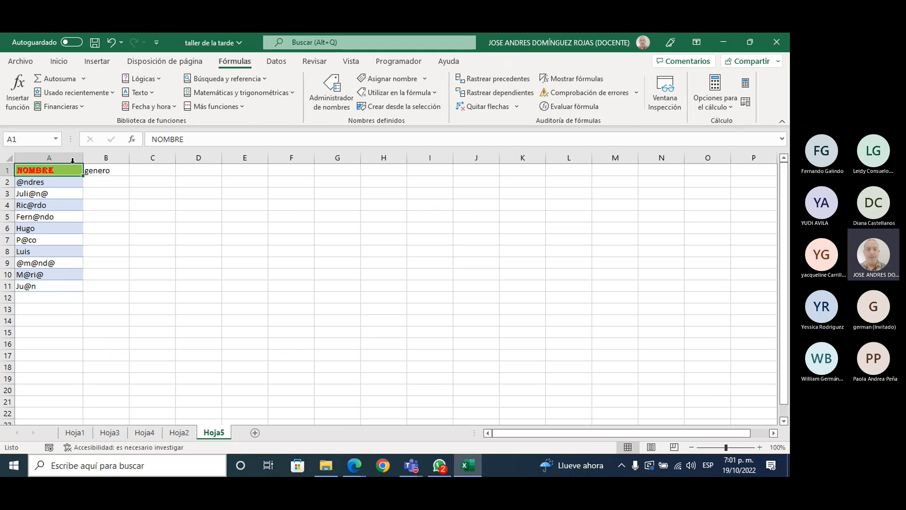
pyautogui.click(59, 61)
pyautogui.click(36, 107)
pyautogui.click(112, 170)
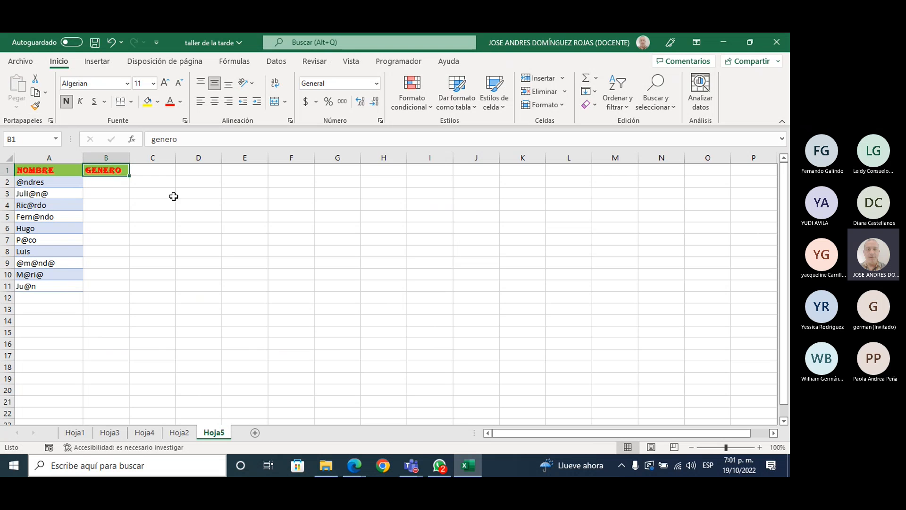
# Copy the formatting of the whole NOMBRE column, A1:A11, onto B1:B11.
pyautogui.click(109, 286)
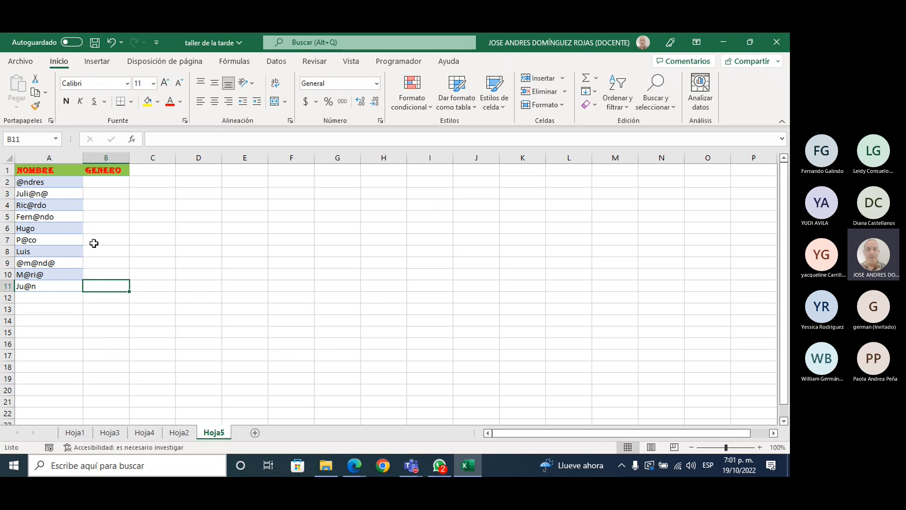
pyautogui.moveTo(62, 171); pyautogui.dragTo(52, 286)
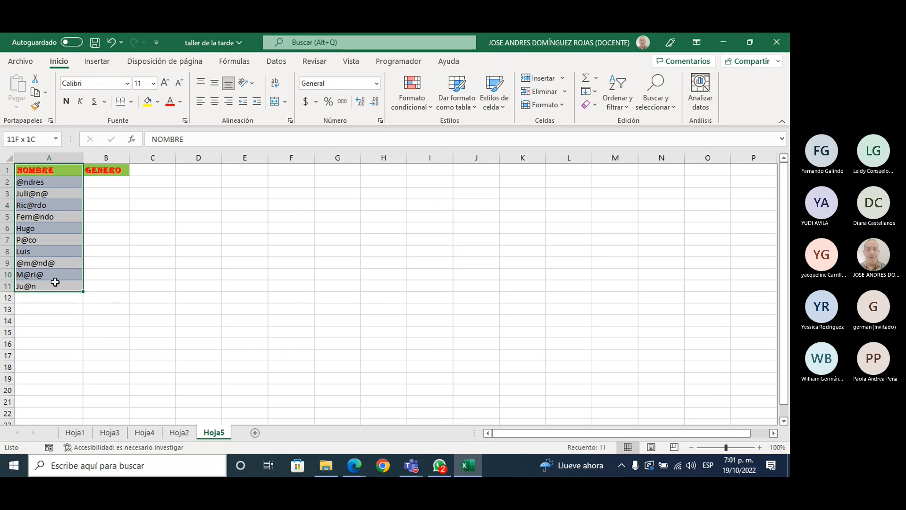
pyautogui.click(35, 106)
pyautogui.moveTo(105, 169); pyautogui.dragTo(101, 284)
pyautogui.click(208, 290)
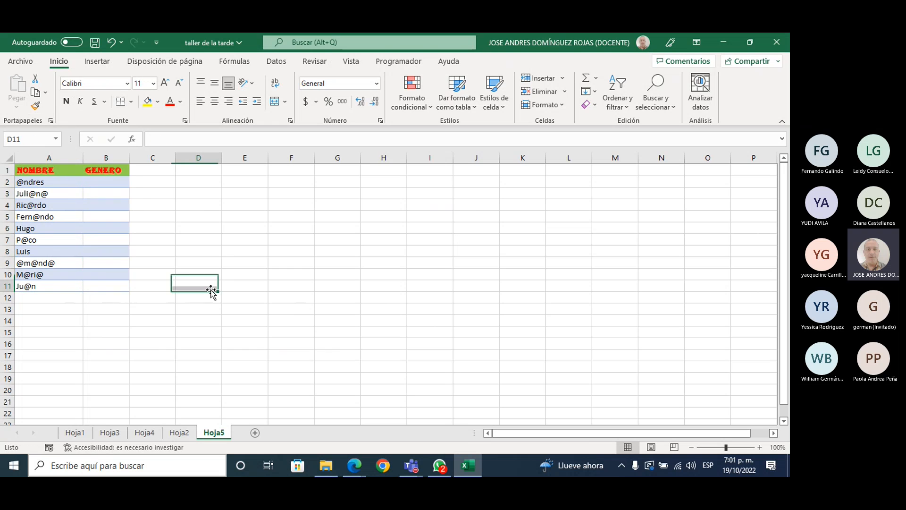
# Enter the sample genders masculino in B2 and f in B3 as free text.
pyautogui.click(115, 188)
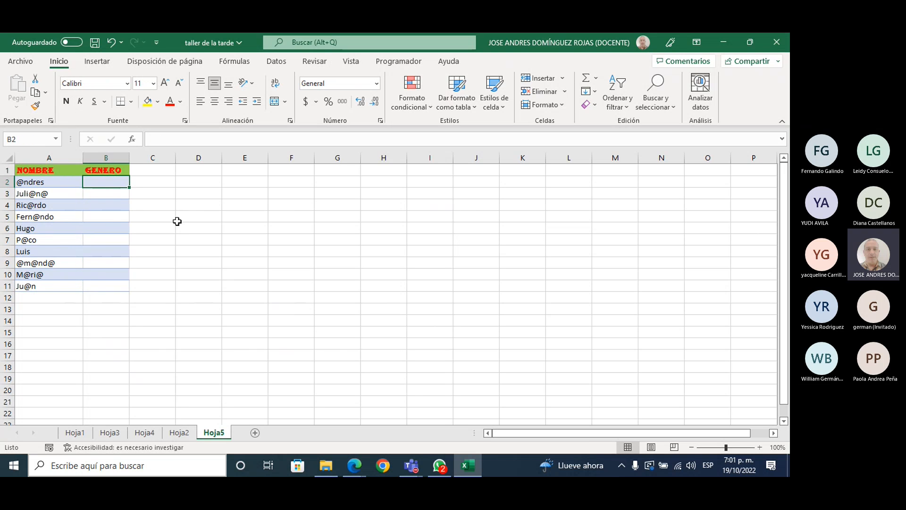
pyautogui.write('ma')
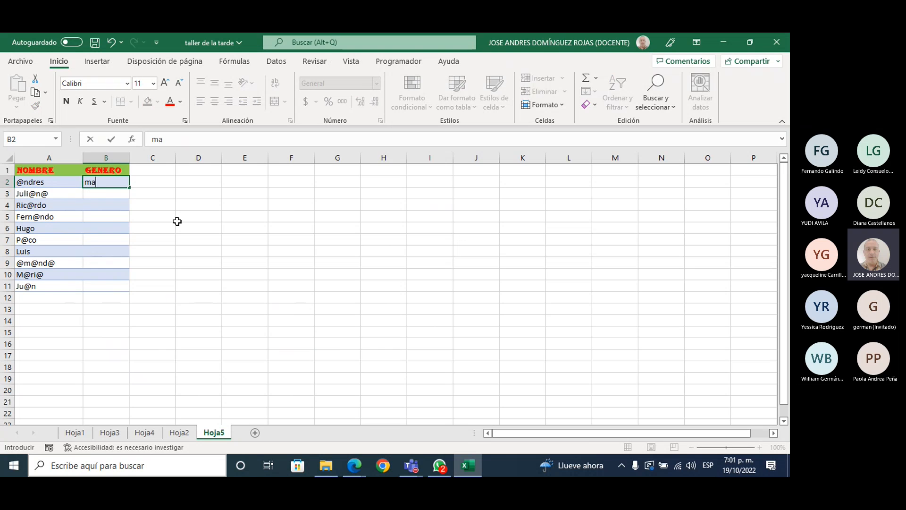
pyautogui.write('sculino')
pyautogui.press('Return')
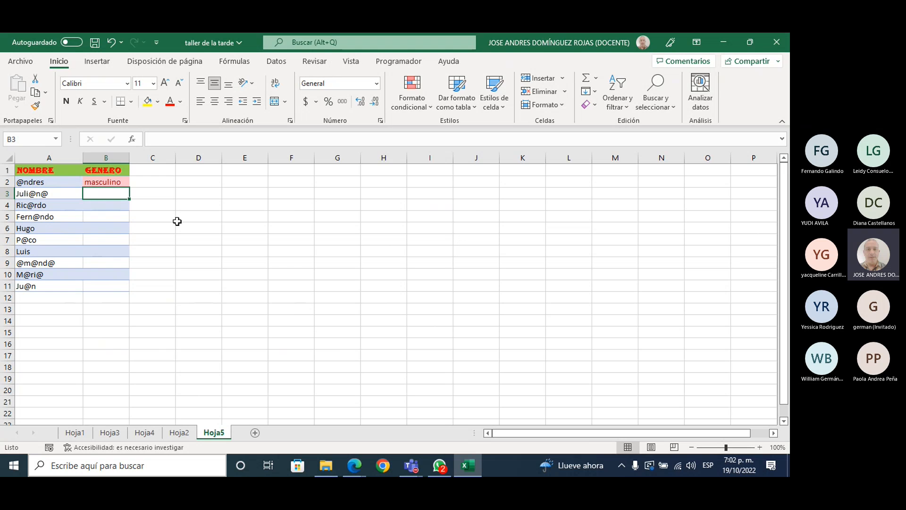
pyautogui.write('f')
pyautogui.press('Return')
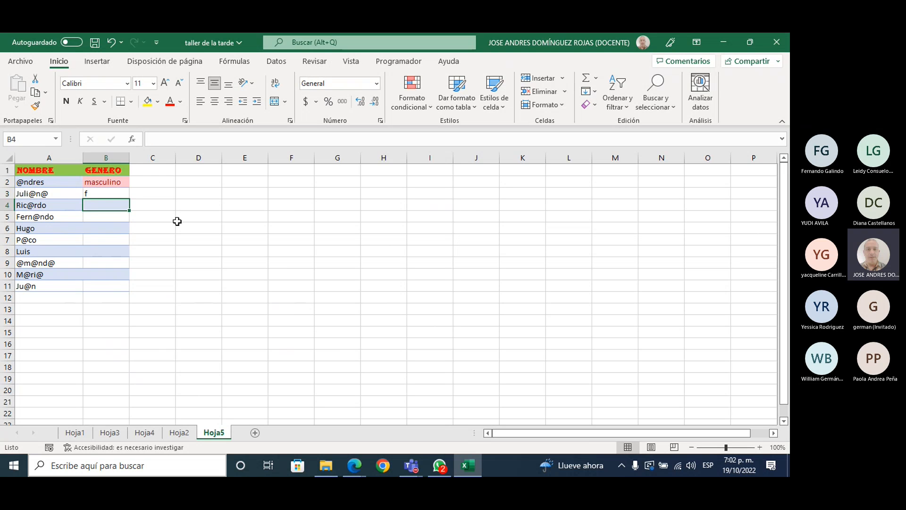
# Enter the sample genders hombre in B4, masc in B5 and m in B6.
pyautogui.write('hombre')
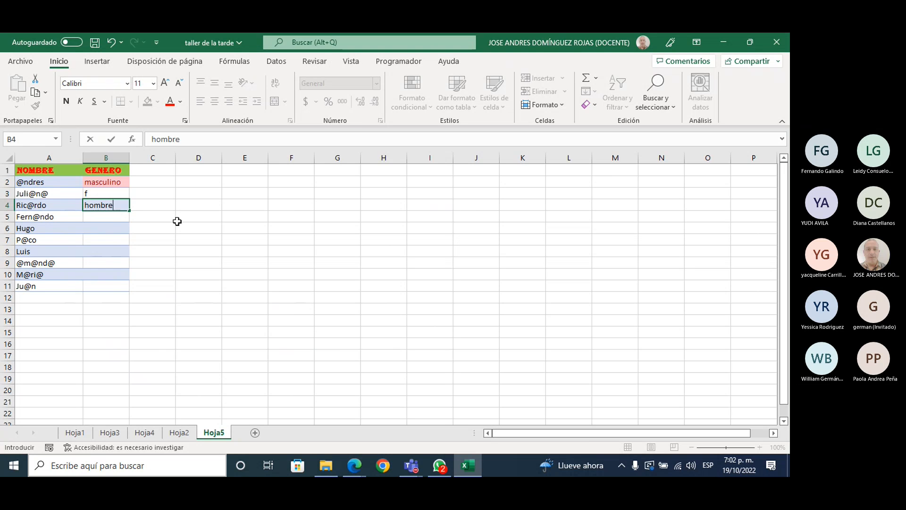
pyautogui.press('Return')
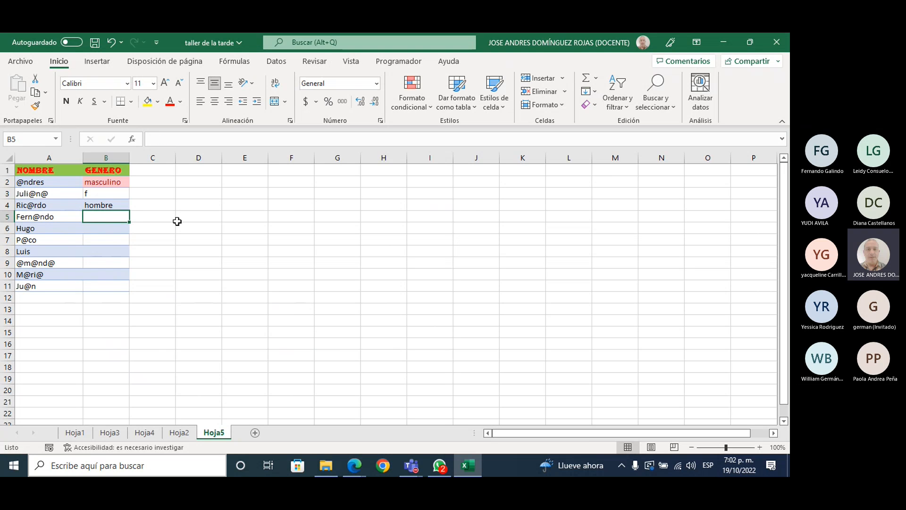
pyautogui.write('masc')
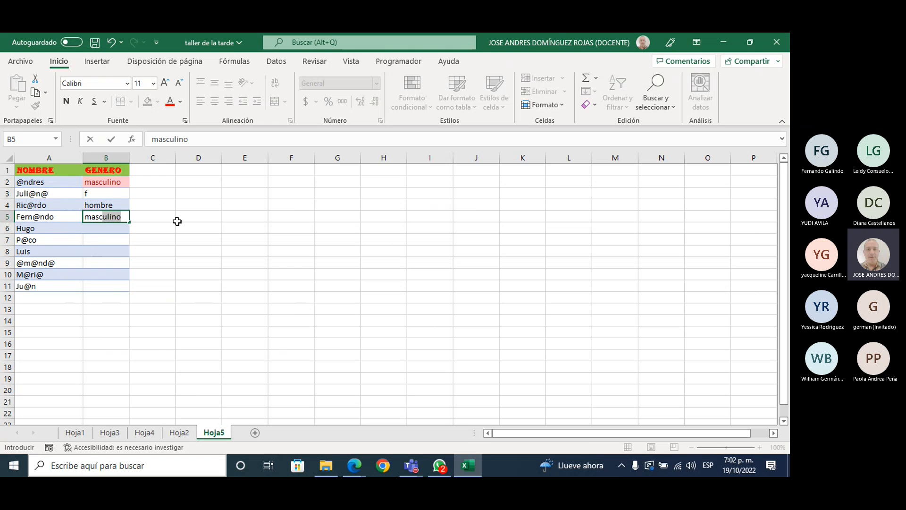
pyautogui.write('ulino')
pyautogui.press('BackSpace')
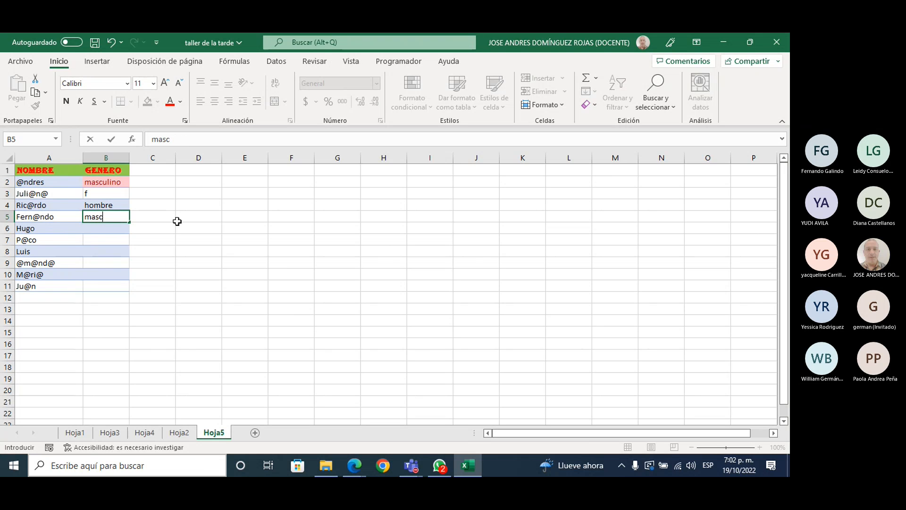
pyautogui.press('Return')
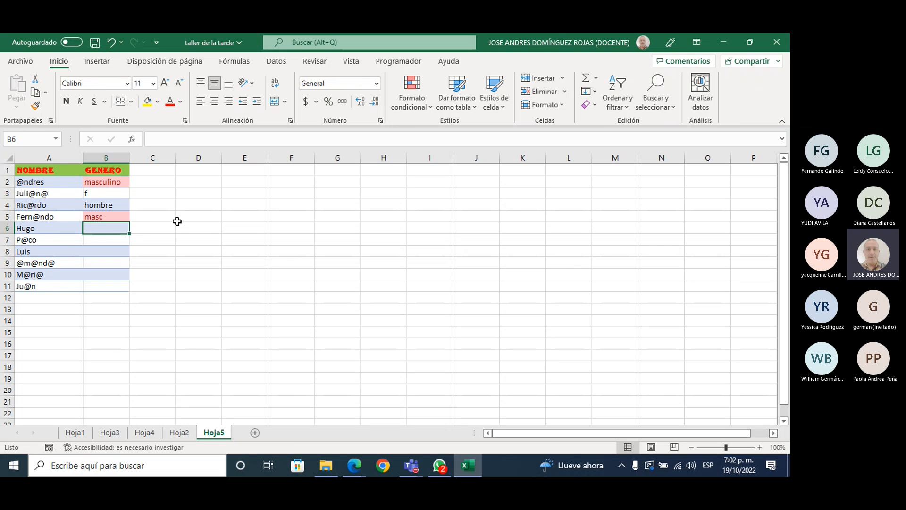
pyautogui.write('m')
pyautogui.press('Return')
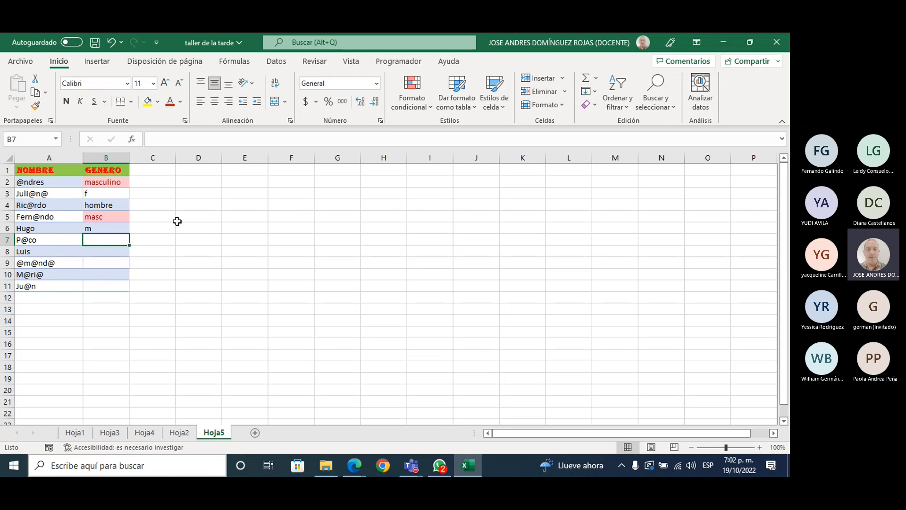
# Clear all the sample genders from B2:B11.
pyautogui.moveTo(116, 183); pyautogui.dragTo(113, 284)
pyautogui.press('Delete')
pyautogui.click(202, 264)
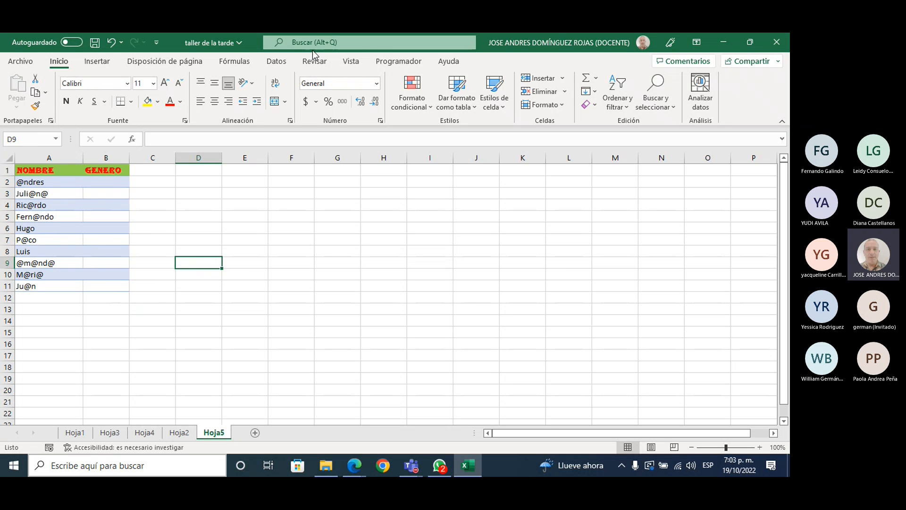
# Start a data validation rule for the GENERO cells B2:B11 that allows only values from a list (Lista).
pyautogui.click(283, 62)
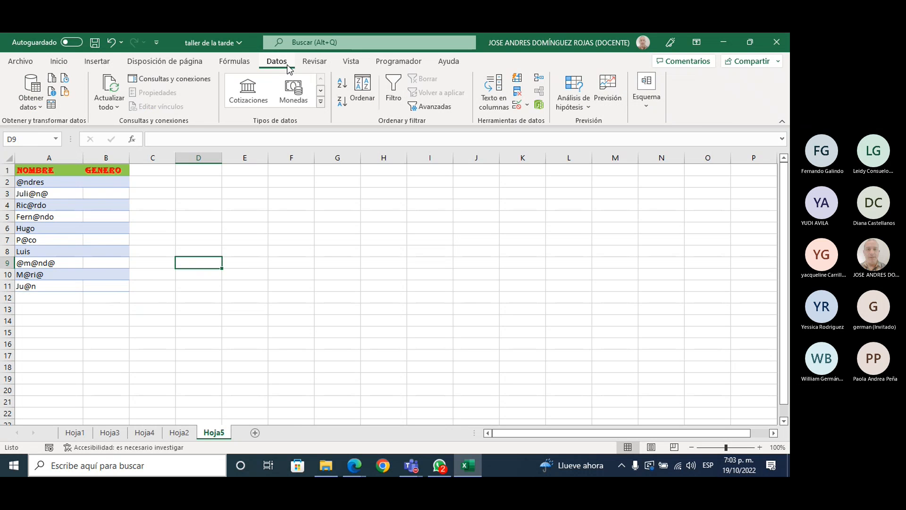
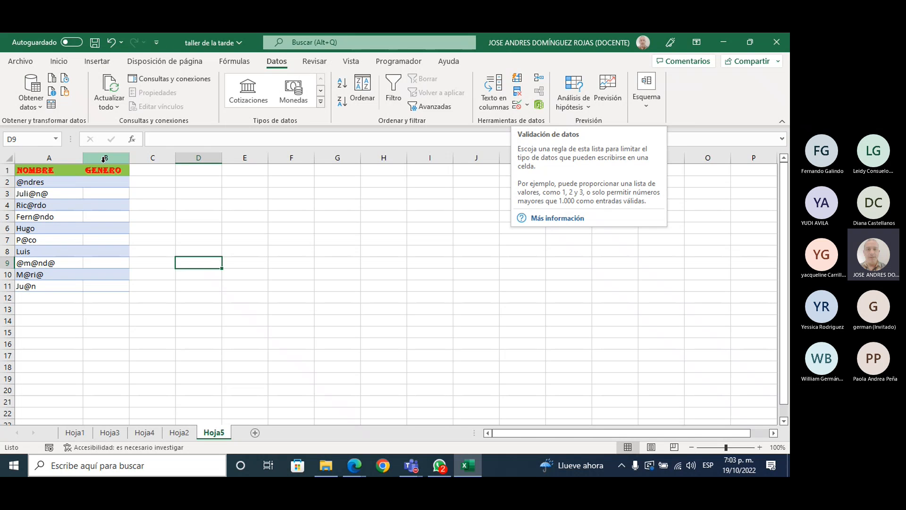
pyautogui.moveTo(114, 182); pyautogui.dragTo(100, 284)
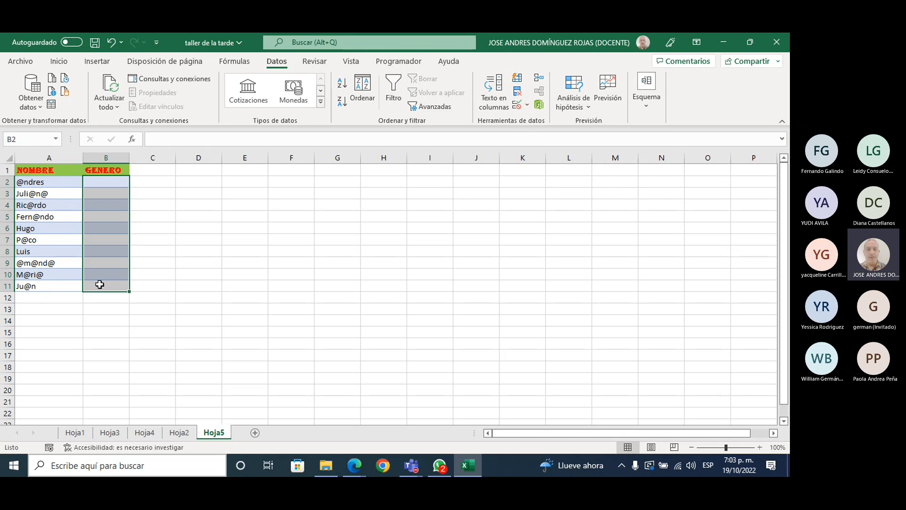
pyautogui.click(528, 105)
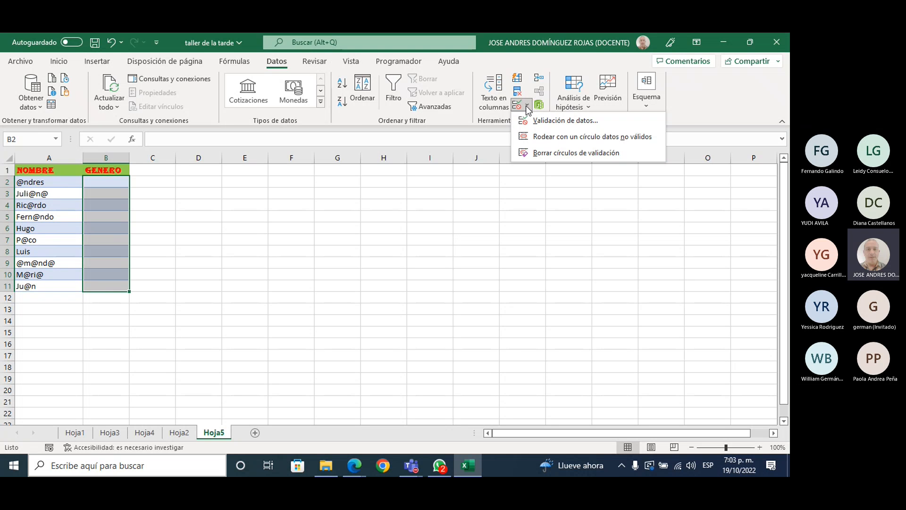
pyautogui.click(219, 177)
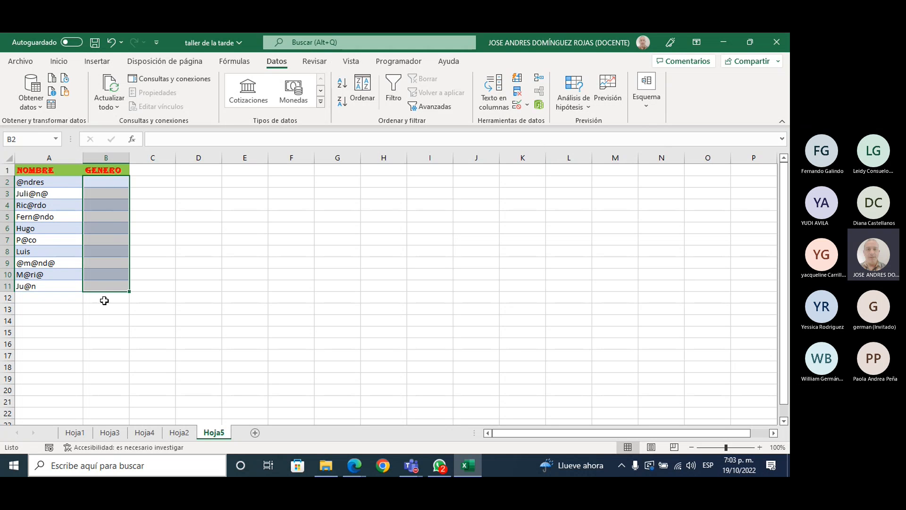
pyautogui.click(515, 107)
pyautogui.moveTo(495, 108); pyautogui.dragTo(401, 104)
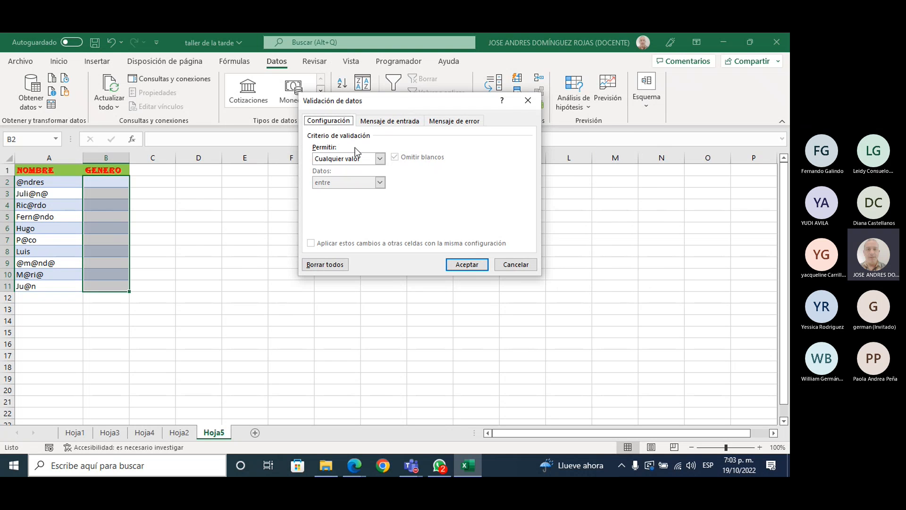
pyautogui.click(380, 159)
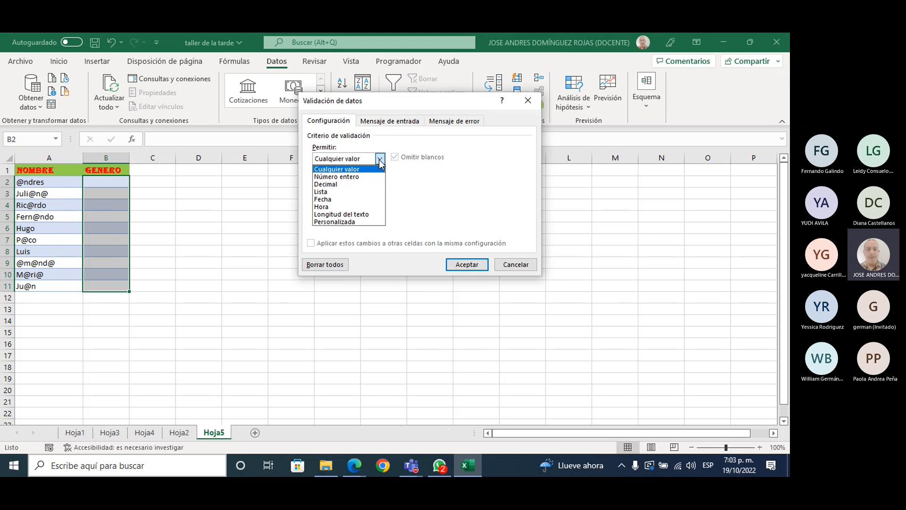
pyautogui.click(339, 192)
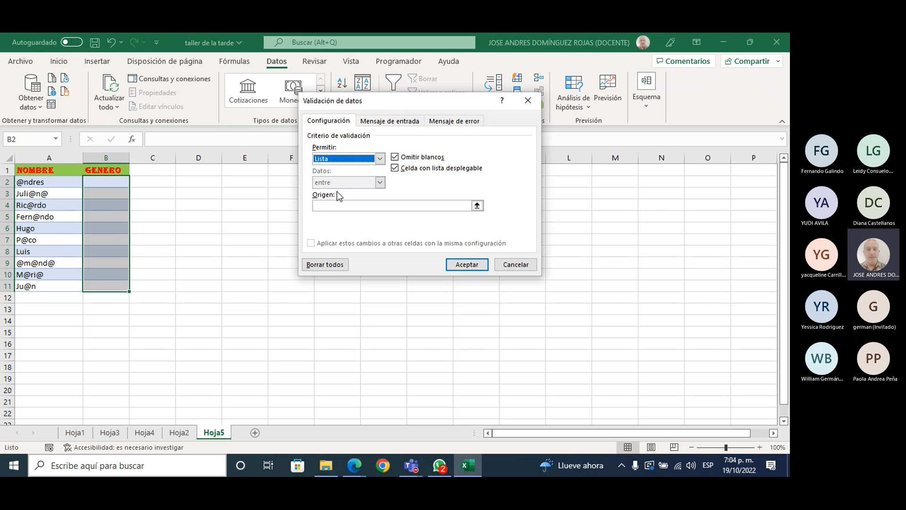
# Set the validation list's source to F;M;OTROS and apply the rule to B2:B11.
pyautogui.click(319, 208)
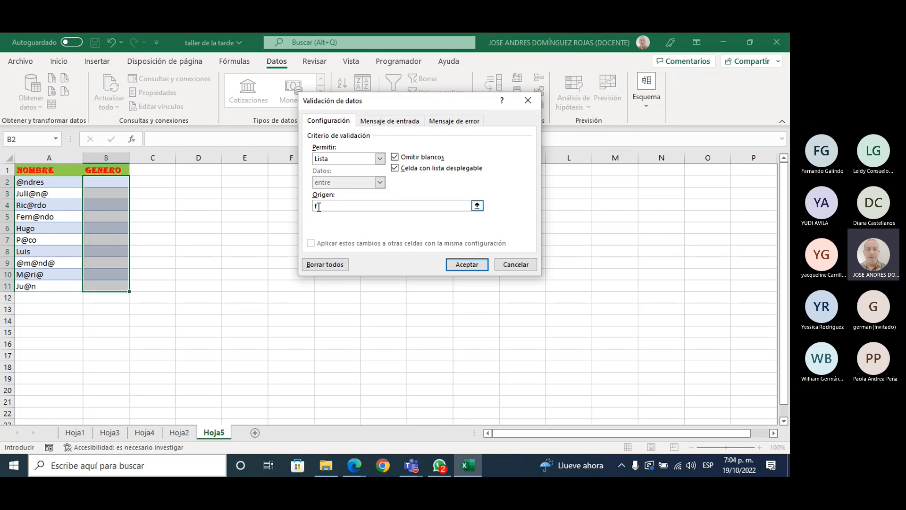
pyautogui.write('F')
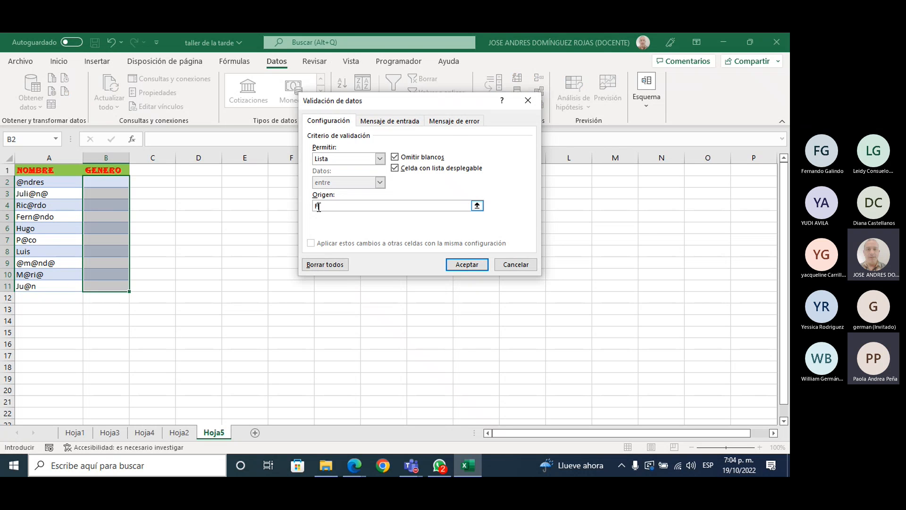
pyautogui.write(';M')
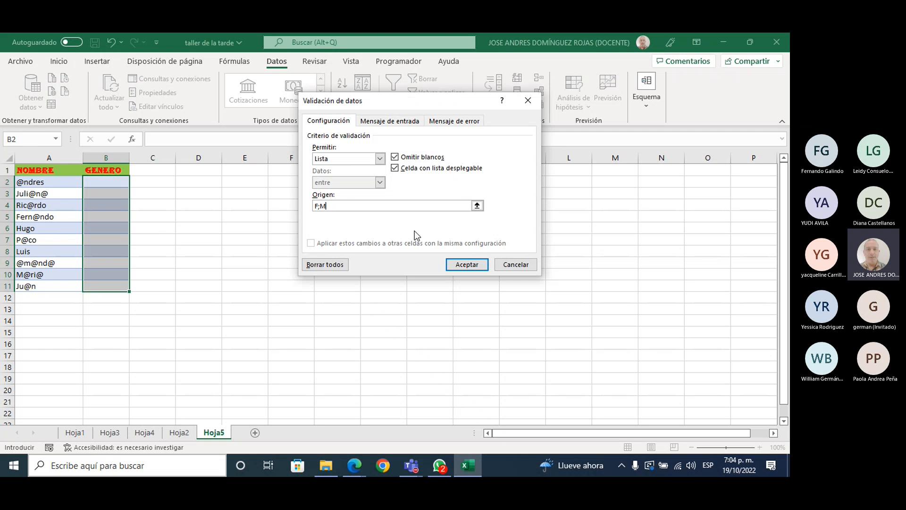
pyautogui.write(';OTROS')
pyautogui.press('Return')
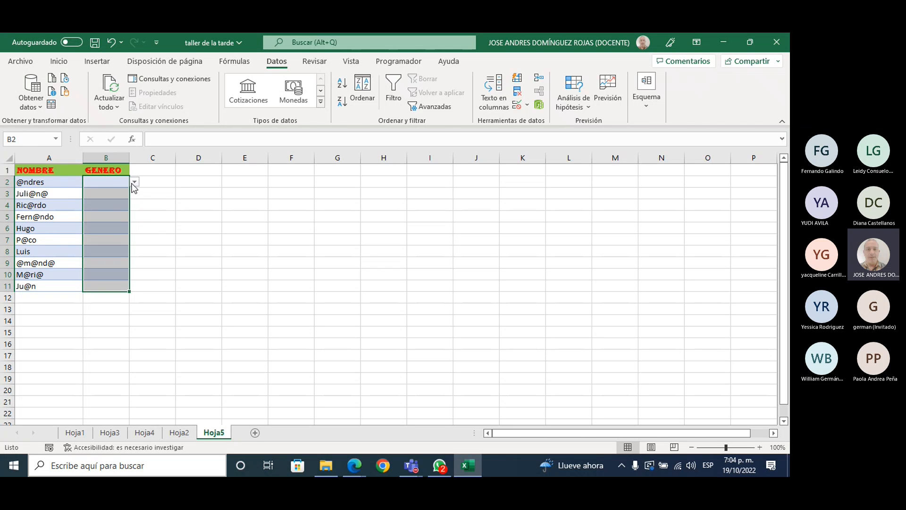
# Choose M in B2 and F in B3 from the validation list.
pyautogui.click(114, 185)
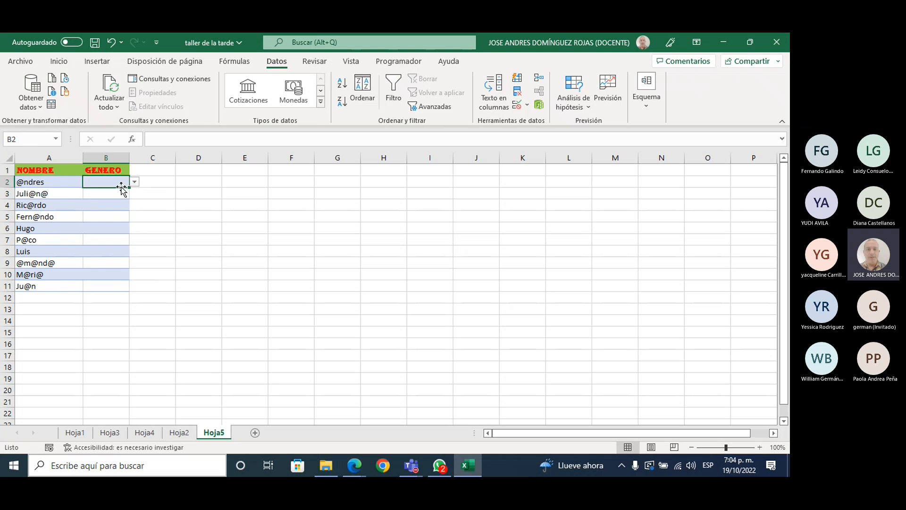
pyautogui.click(135, 183)
pyautogui.click(97, 199)
pyautogui.click(105, 193)
pyautogui.click(135, 194)
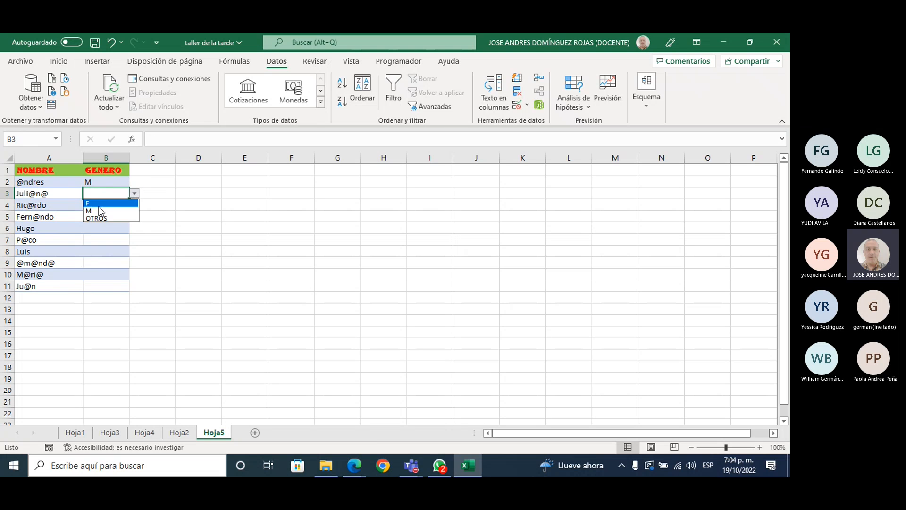
pyautogui.click(99, 204)
# Choose M in B4 and B5 and OTROS in B6 from the validation list.
pyautogui.click(110, 206)
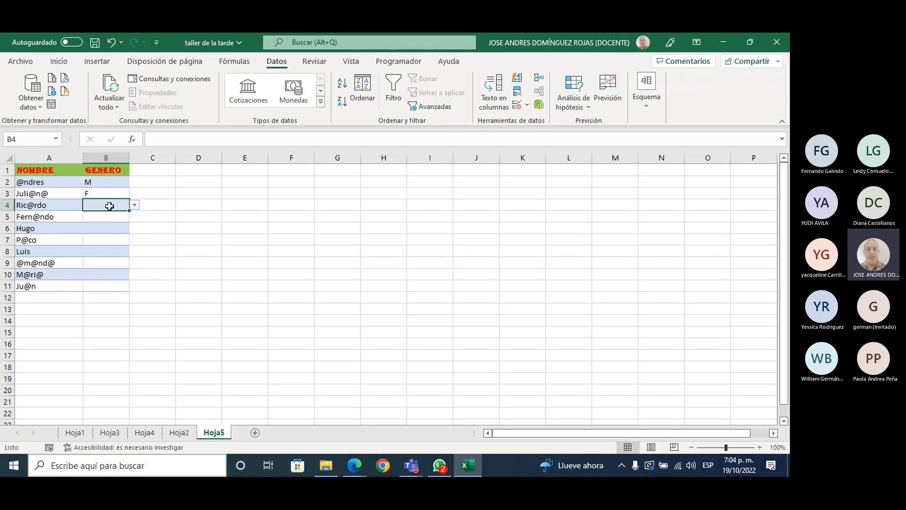
pyautogui.click(135, 205)
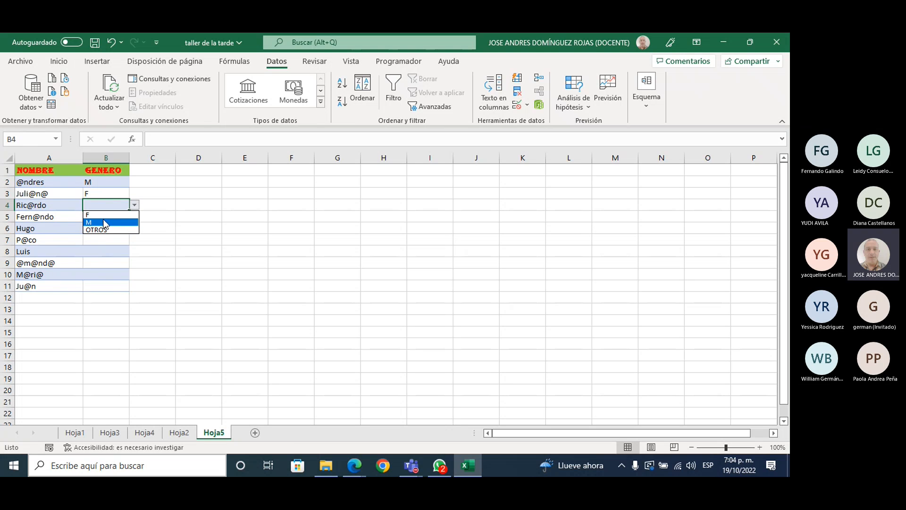
pyautogui.click(105, 222)
pyautogui.click(106, 215)
pyautogui.click(135, 217)
pyautogui.click(100, 234)
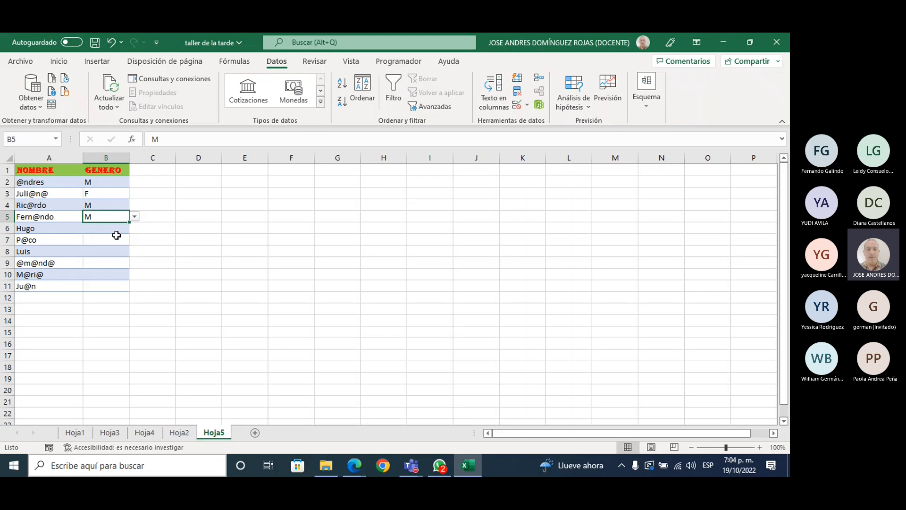
pyautogui.click(111, 229)
pyautogui.click(136, 228)
pyautogui.click(101, 253)
pyautogui.click(186, 262)
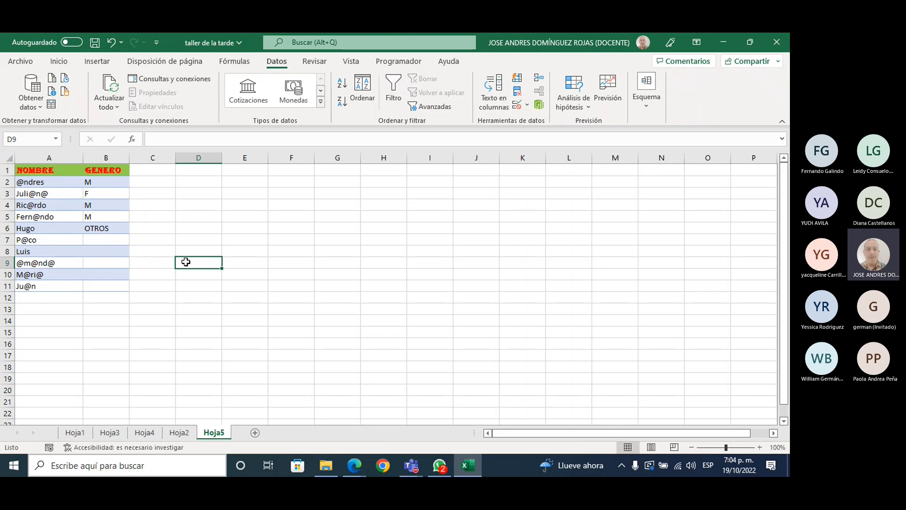
# Test the validation by trying to enter GFJGYCY in B7, and cancel the entry.
pyautogui.click(102, 241)
pyautogui.write('GFJGYCY')
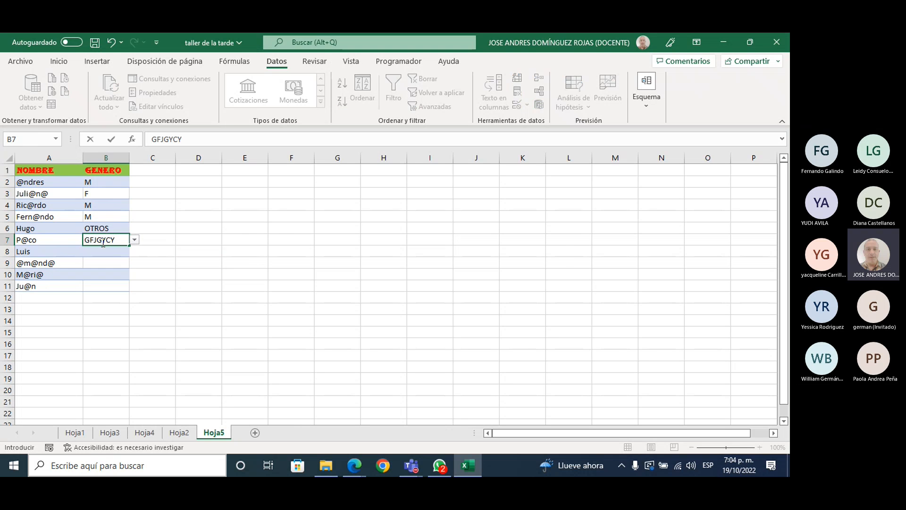
pyautogui.press('Return')
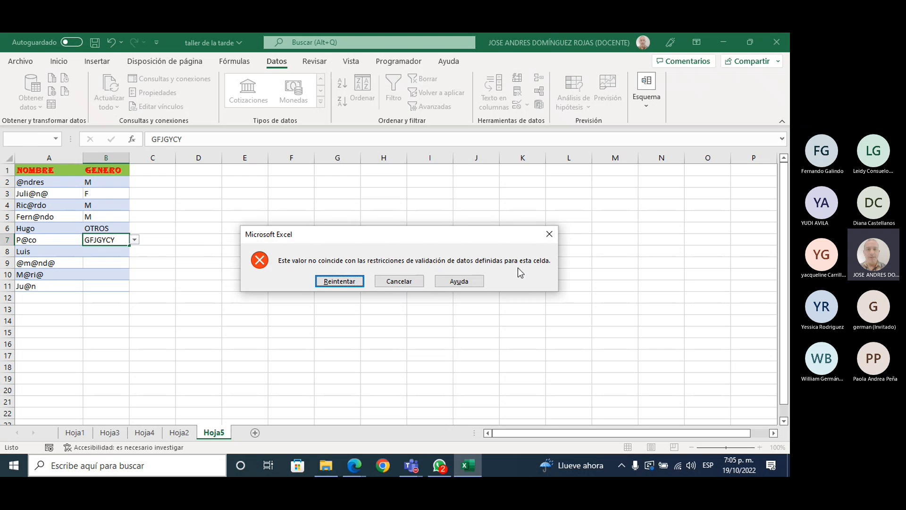
pyautogui.click(409, 283)
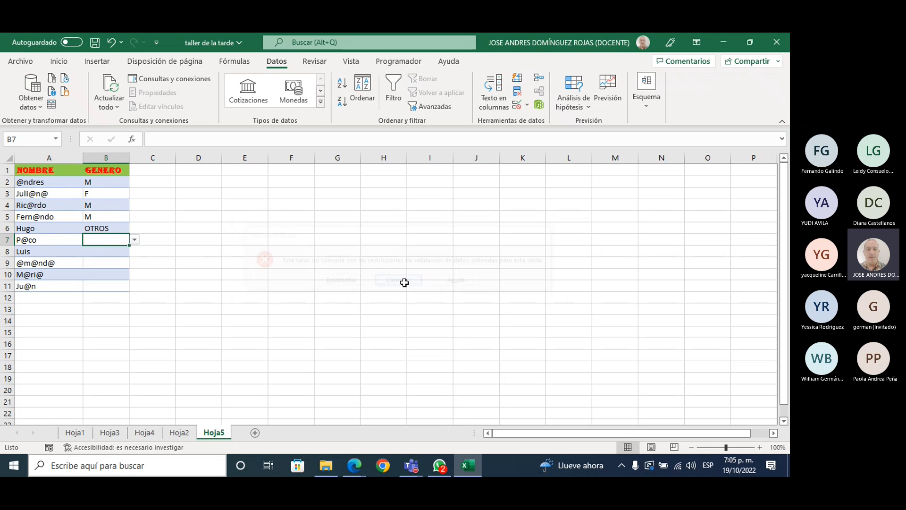
# In the data validation of B2:B11, set the error message title to NO ES GENERO DEFINIDO.
pyautogui.moveTo(109, 184); pyautogui.dragTo(101, 285)
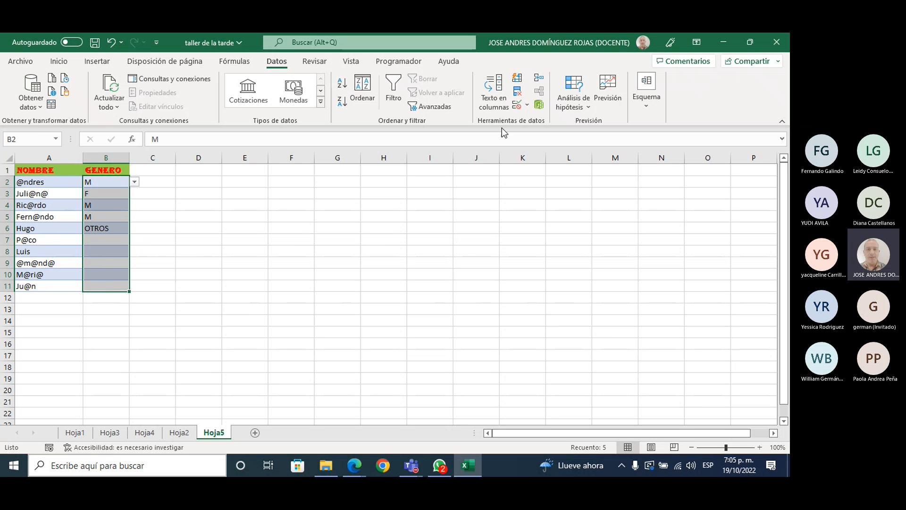
pyautogui.click(520, 103)
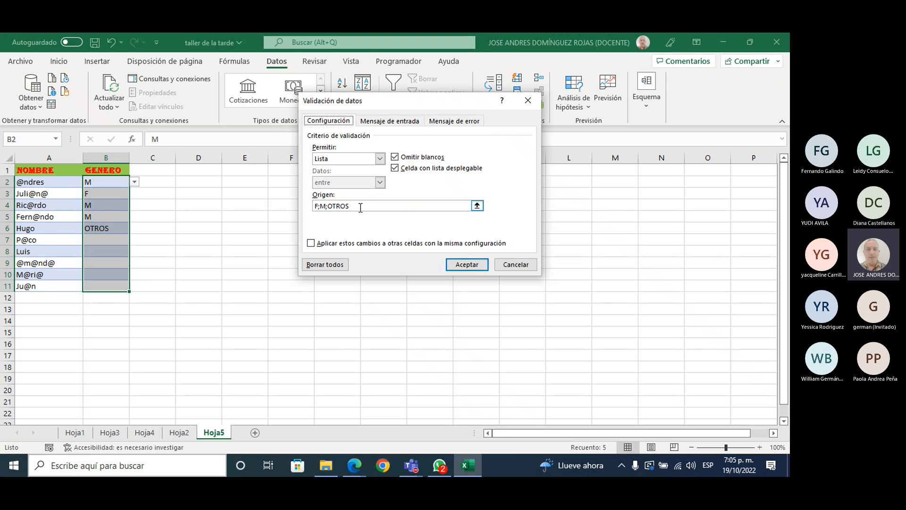
pyautogui.click(446, 124)
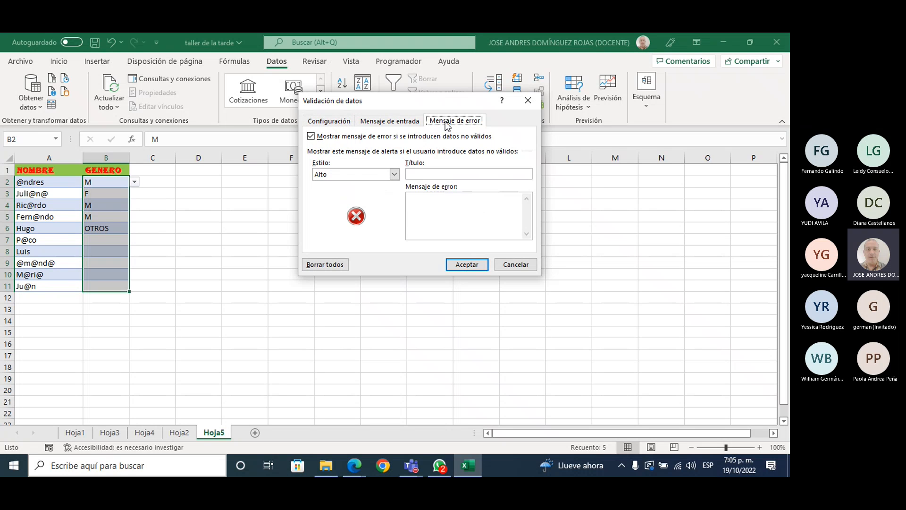
pyautogui.click(426, 174)
pyautogui.write('NO ES GENERO DEFINIDO')
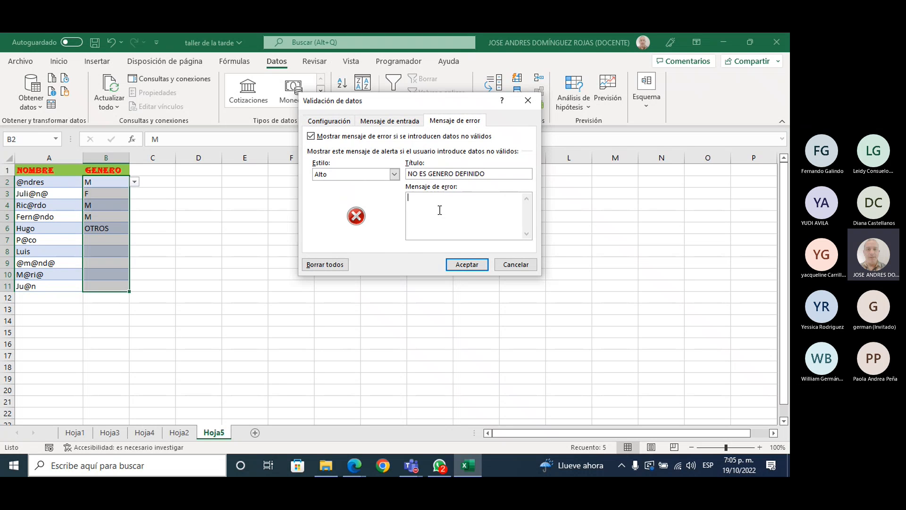
# Set the error text to EL GENERO QUE DETERMINO NO ESTA DENTRO DE LA LISTA DE GENEROS and apply the validation.
pyautogui.click(440, 210)
pyautogui.write('EL GENERO QUE DETERMINO NO ESTA DENTRO DE LA LISTA DE ')
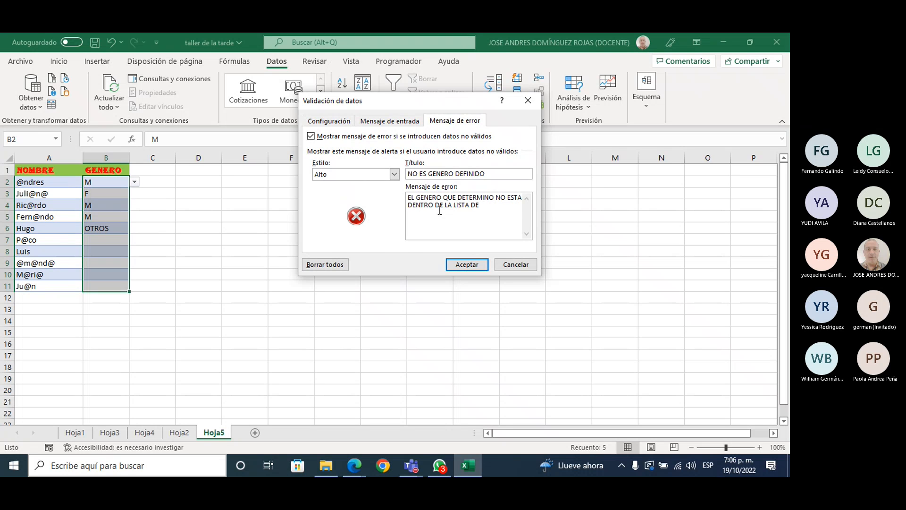
pyautogui.write('GENEROS')
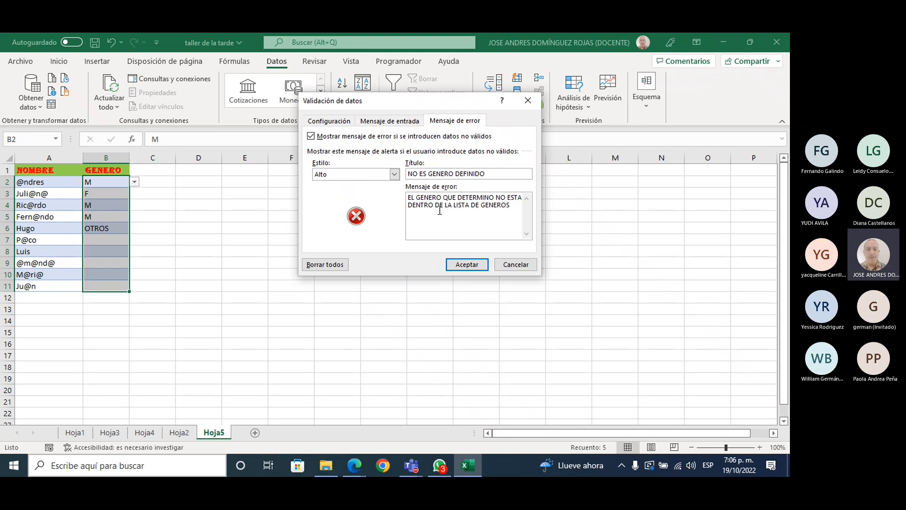
pyautogui.click(467, 264)
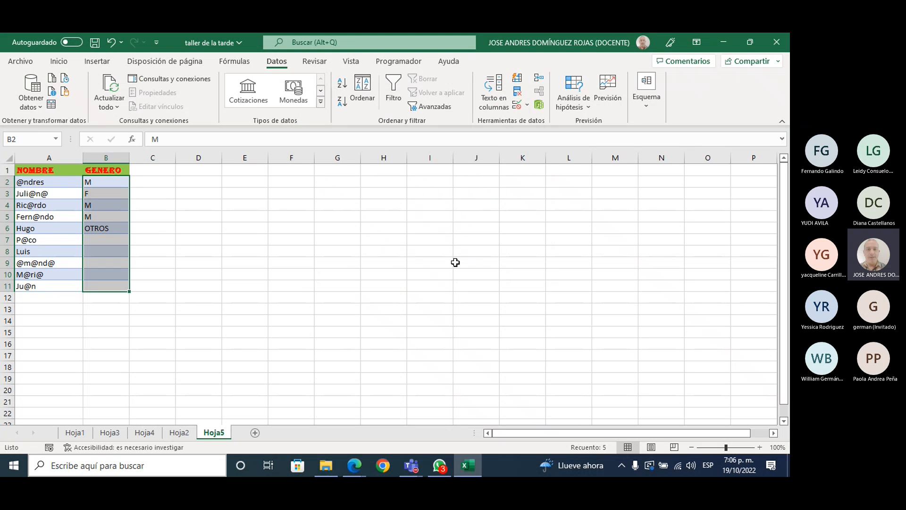
# Test the custom error message by trying to enter GKCIGK in B7, and cancel the entry.
pyautogui.click(104, 240)
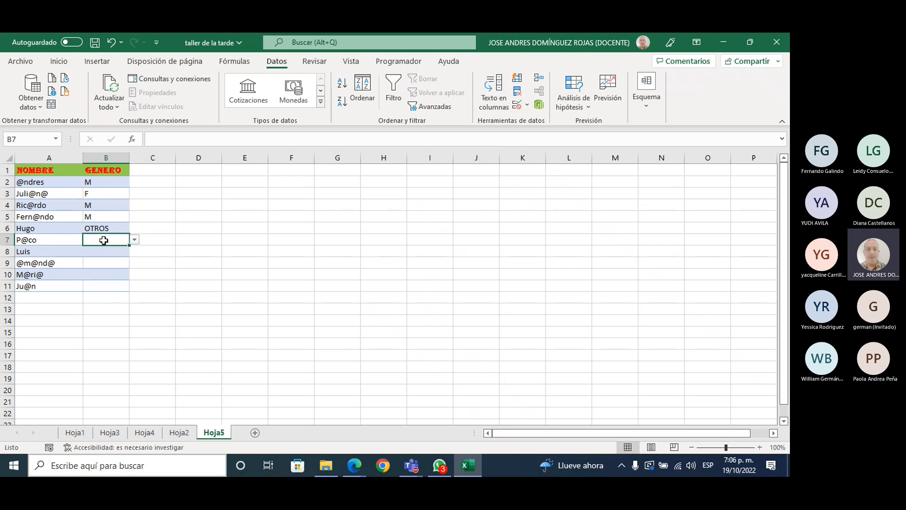
pyautogui.write('GKCIGK')
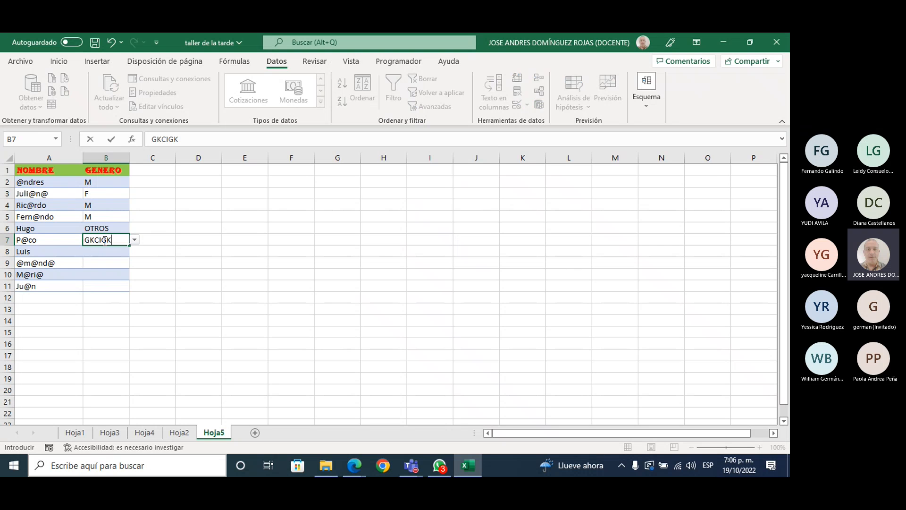
pyautogui.press('Return')
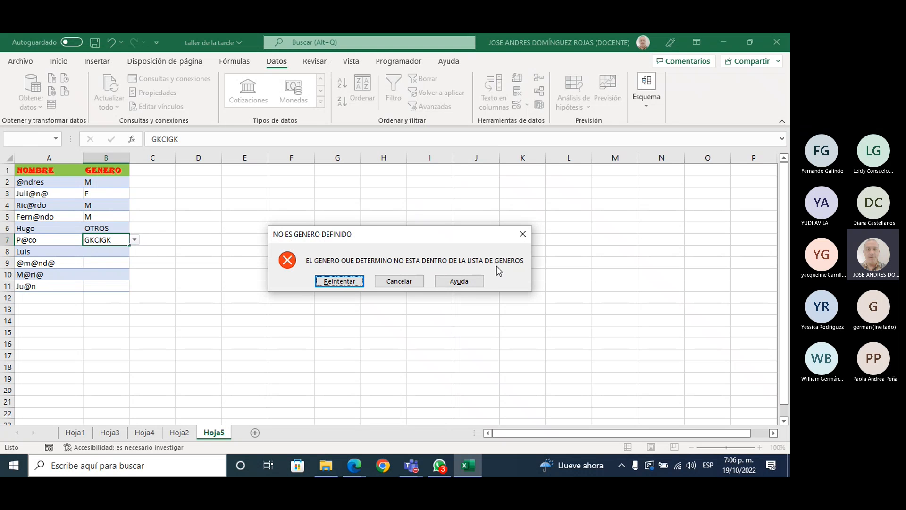
pyautogui.click(400, 281)
# Choose M in B7 from the validation list and enter F in B8.
pyautogui.click(135, 240)
pyautogui.click(112, 255)
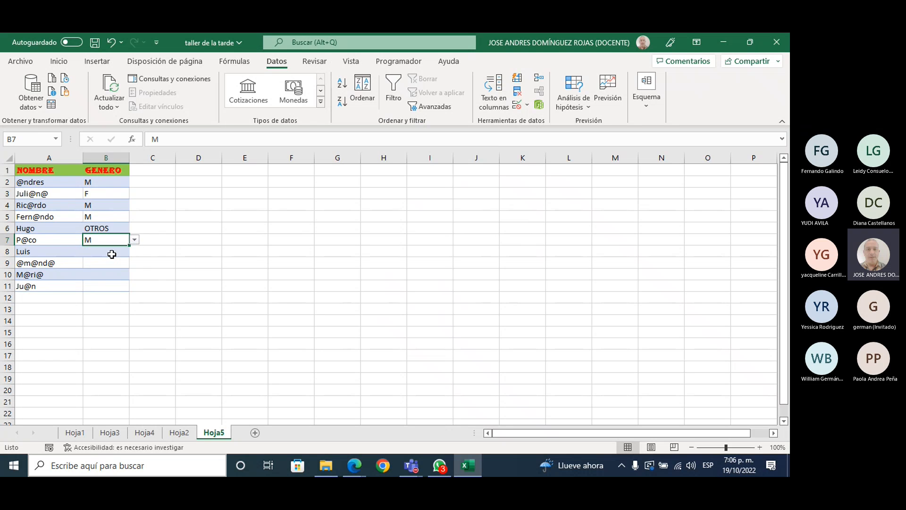
pyautogui.click(111, 251)
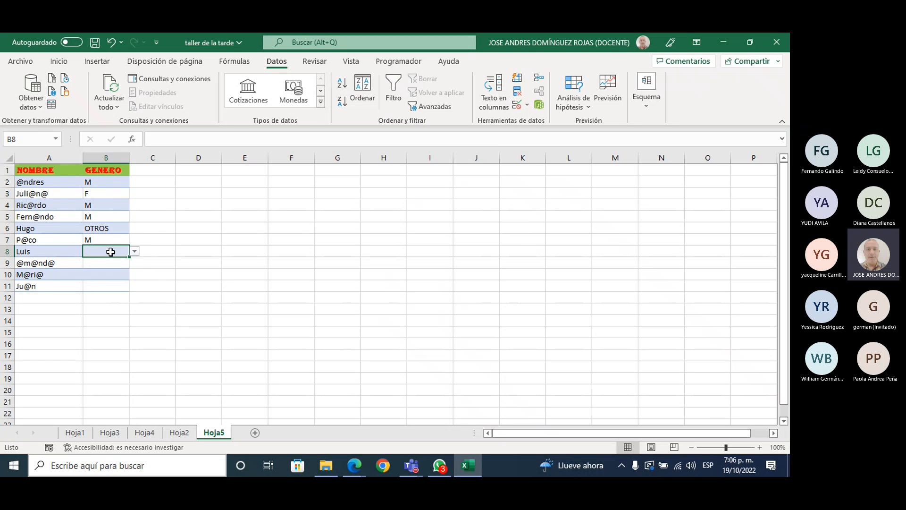
pyautogui.write('F')
pyautogui.press('Return')
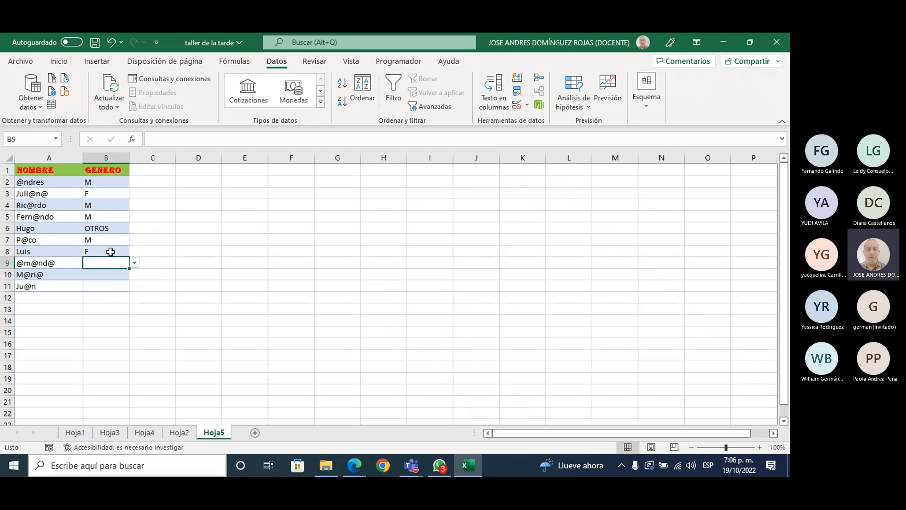
# Enter M in B9 and OTROS in B10, leaving B11 blank after viewing its validation list.
pyautogui.write('M')
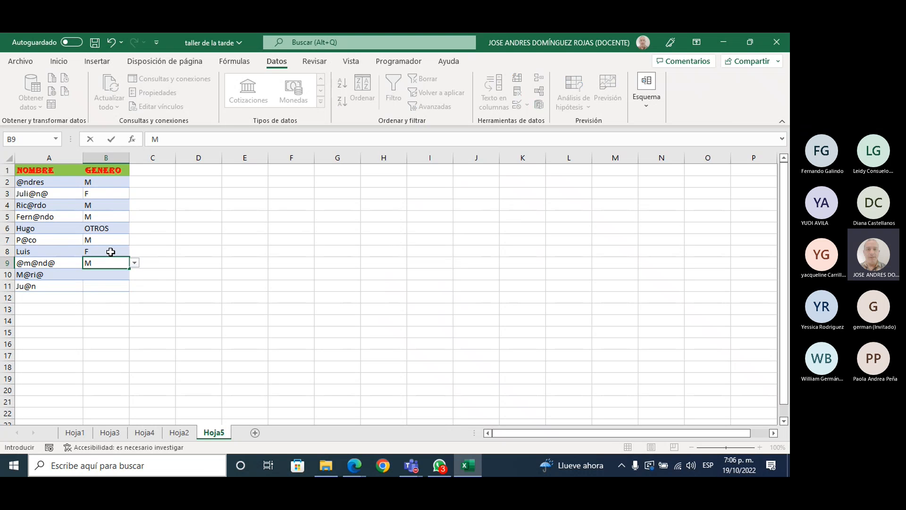
pyautogui.press('Return')
pyautogui.write('OTROS')
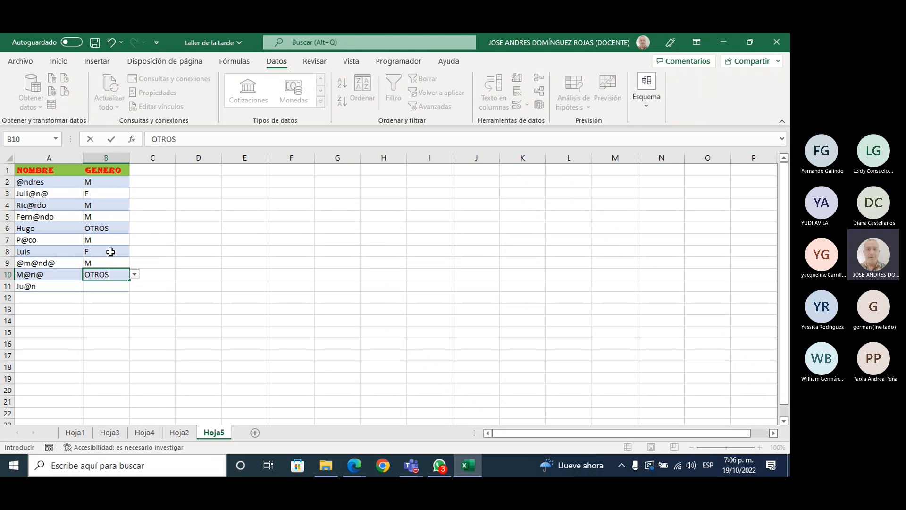
pyautogui.press('Return')
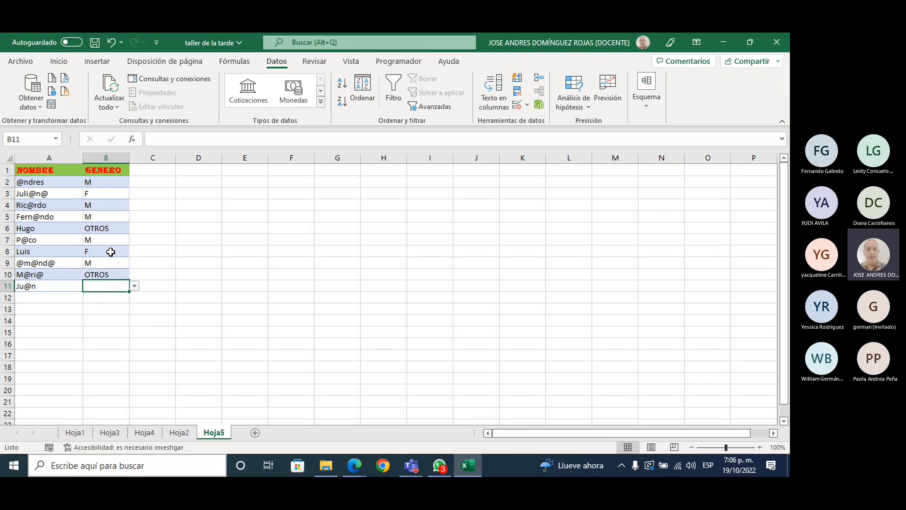
pyautogui.click(134, 287)
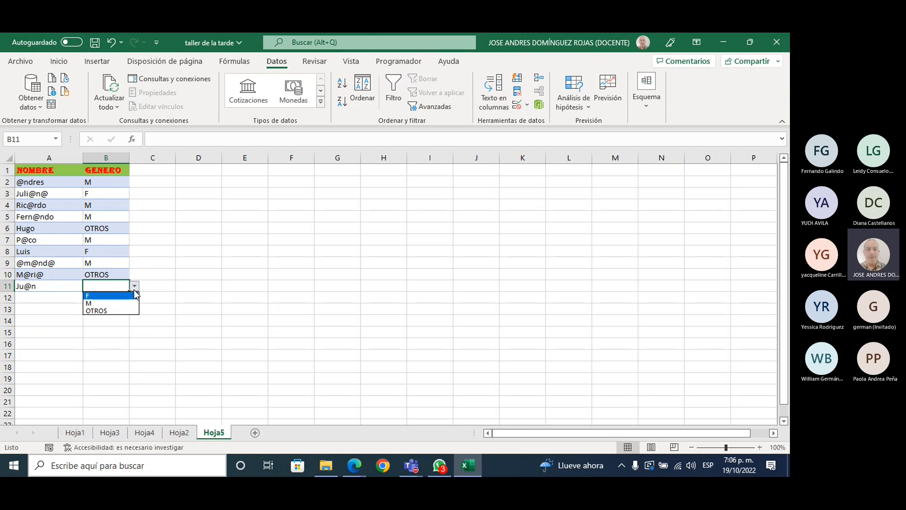
pyautogui.press('Escape')
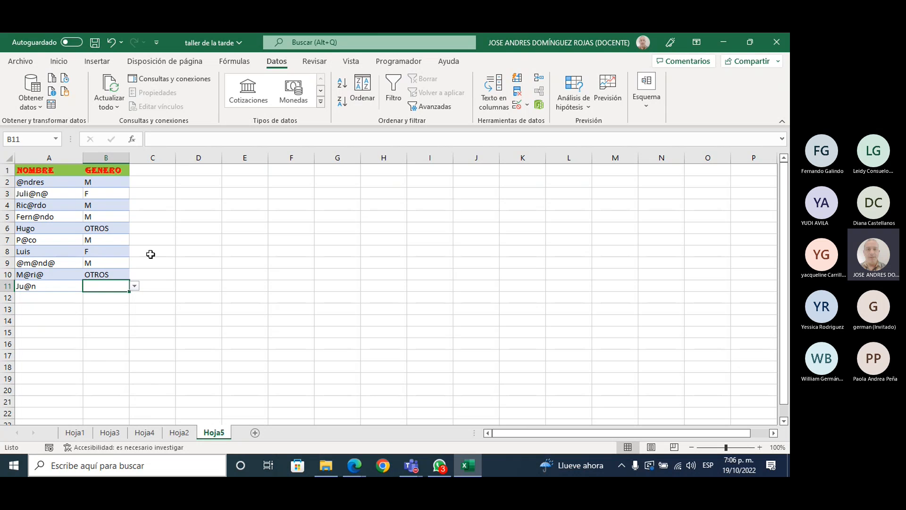
# With B2:B11 selected on Hoja5, view the comment on cell A1 of Hoja1 and return to Hoja5.
pyautogui.moveTo(103, 185); pyautogui.dragTo(101, 287)
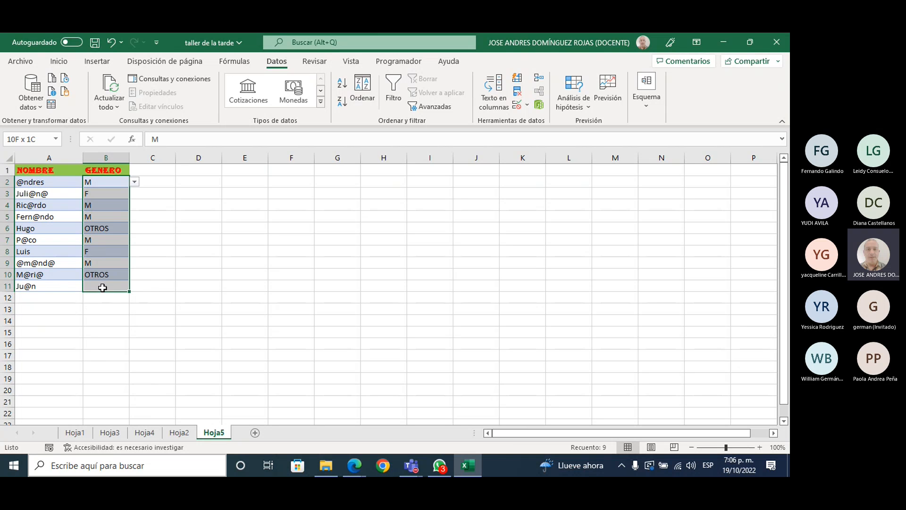
pyautogui.click(76, 432)
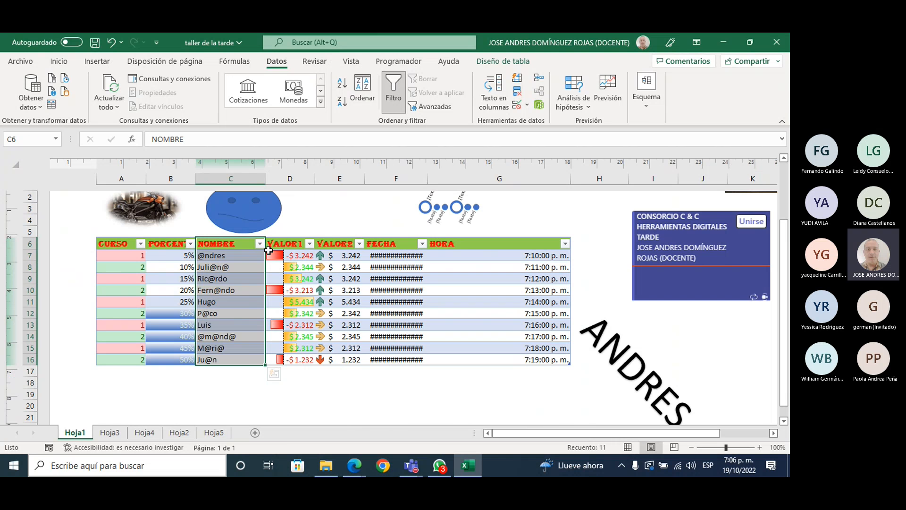
pyautogui.click(468, 244)
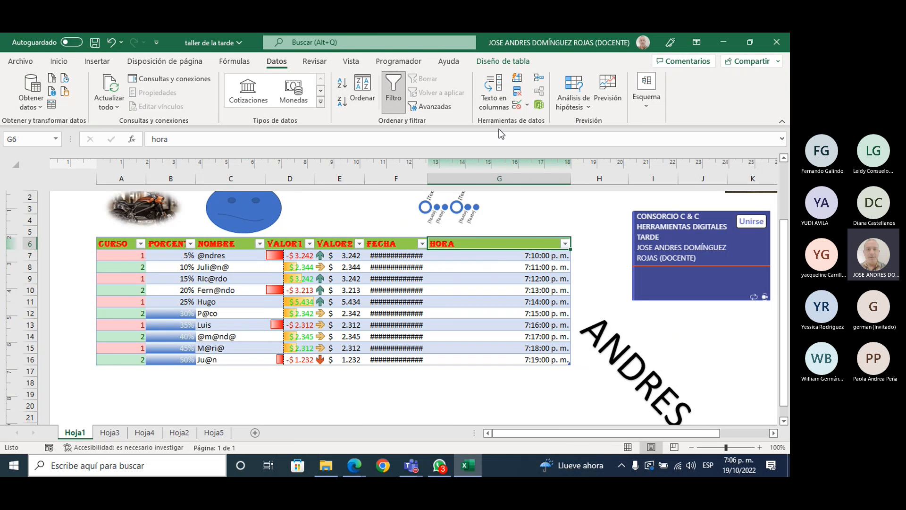
pyautogui.click(100, 63)
pyautogui.scroll(3, 196, 249)
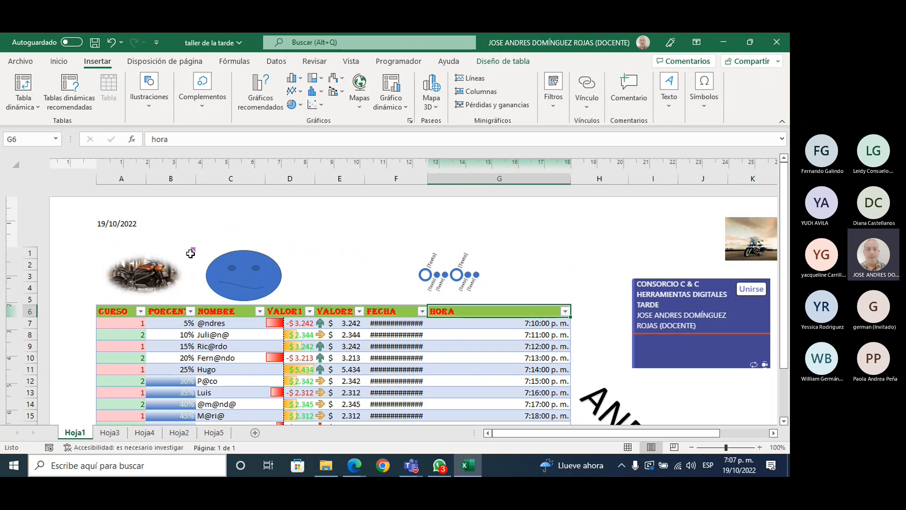
pyautogui.moveTo(190, 253)
pyautogui.moveTo(182, 274)
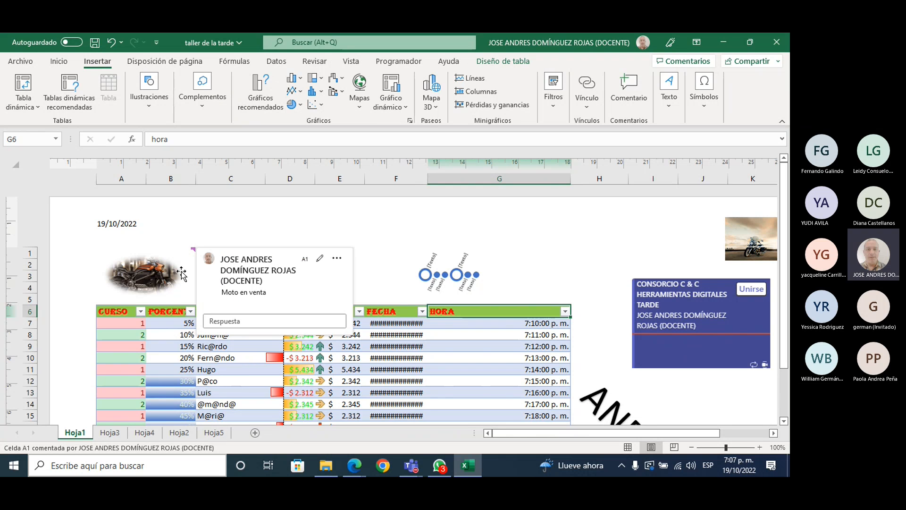
pyautogui.click(276, 61)
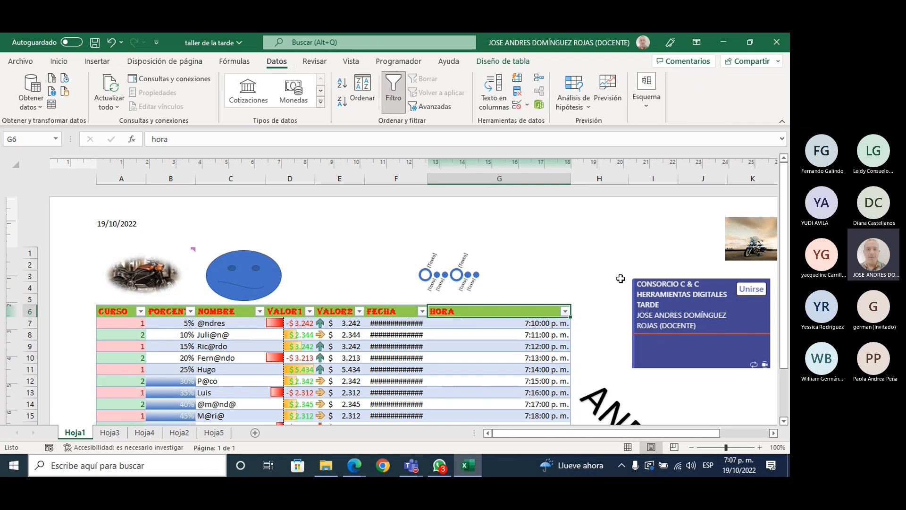
pyautogui.click(213, 433)
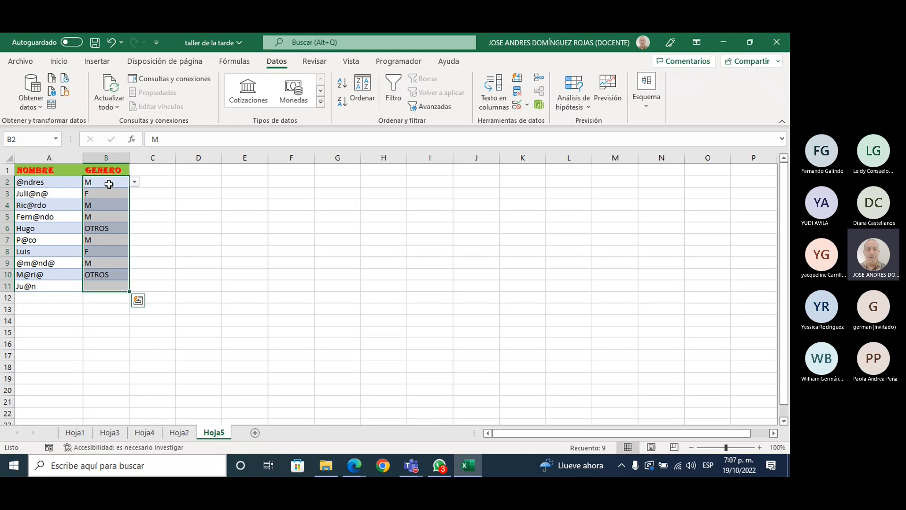
# In the data validation of B2:B11, set the input message title to GENERO.
pyautogui.click(514, 106)
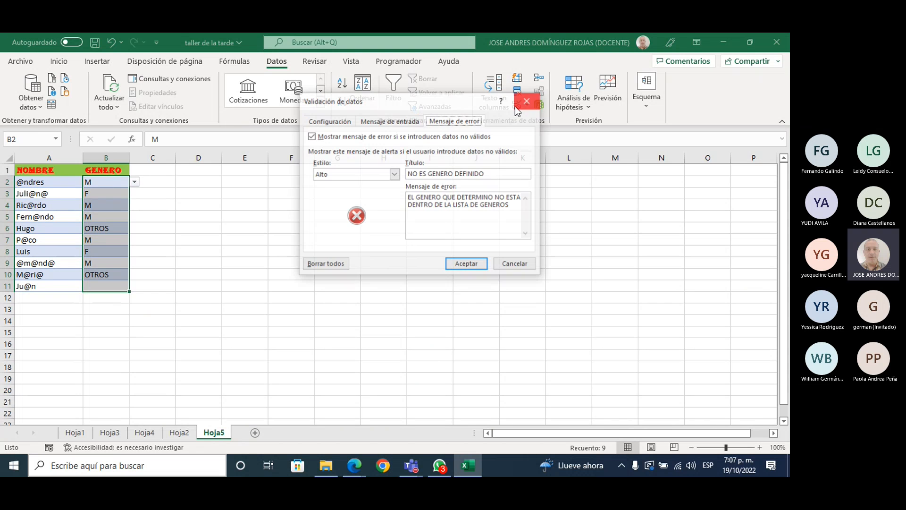
pyautogui.click(395, 124)
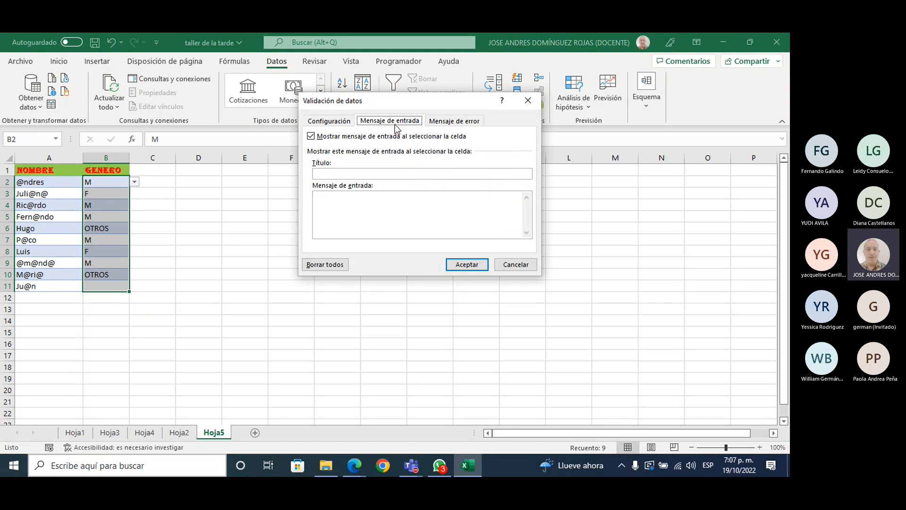
pyautogui.click(331, 173)
pyautogui.write('GENERO')
# Set the input message to SELECCION ALGUNO DE LA LISTA: followed by F, M and OTROS on separate lines, and apply it.
pyautogui.click(345, 204)
pyautogui.write('SELE')
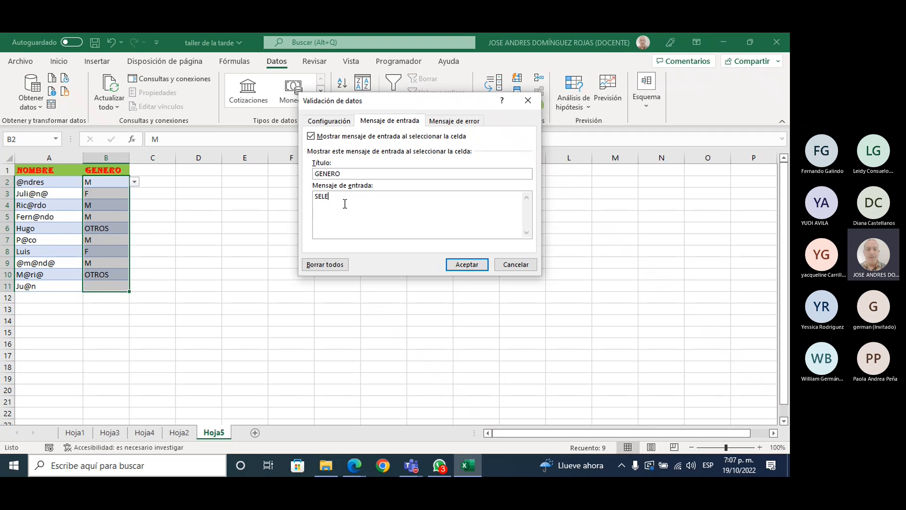
pyautogui.write('CCION A')
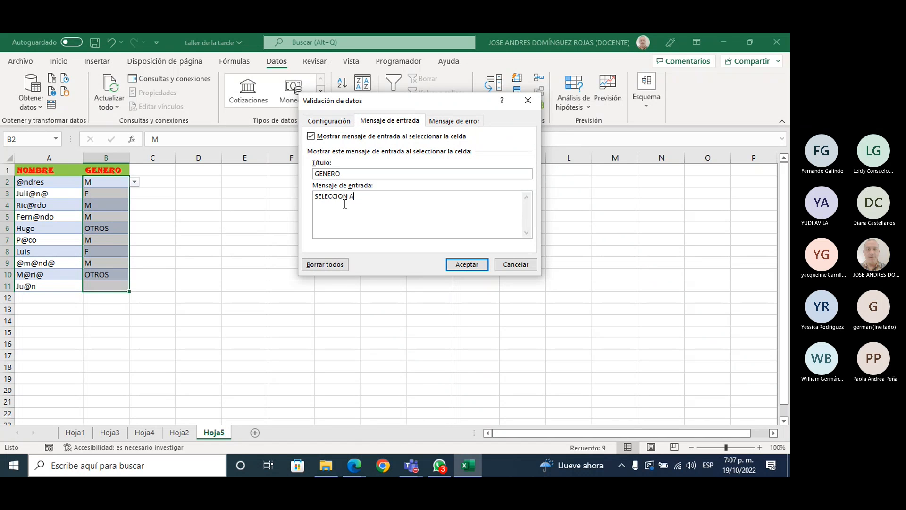
pyautogui.write('LGUNO DE L')
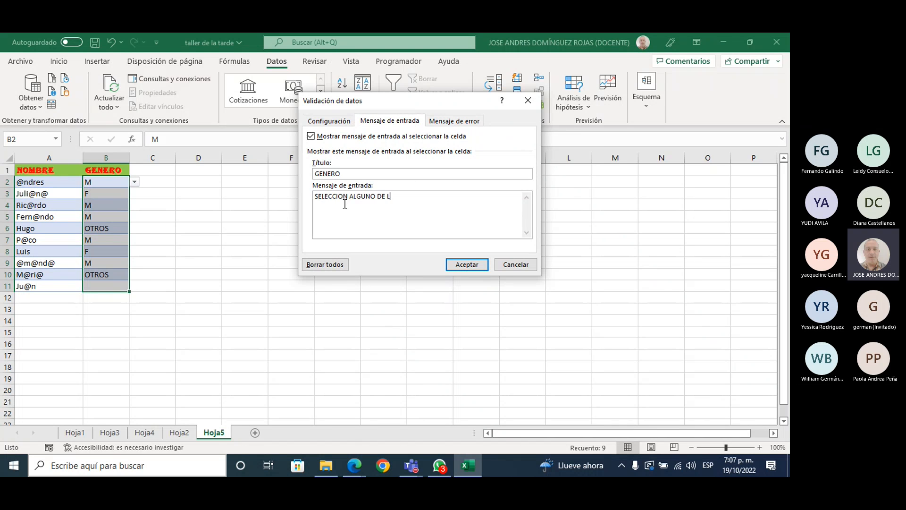
pyautogui.write('A LISTA: ')
pyautogui.write('F')
pyautogui.press('Return')
pyautogui.write('M ')
pyautogui.write('OTR')
pyautogui.write('OS')
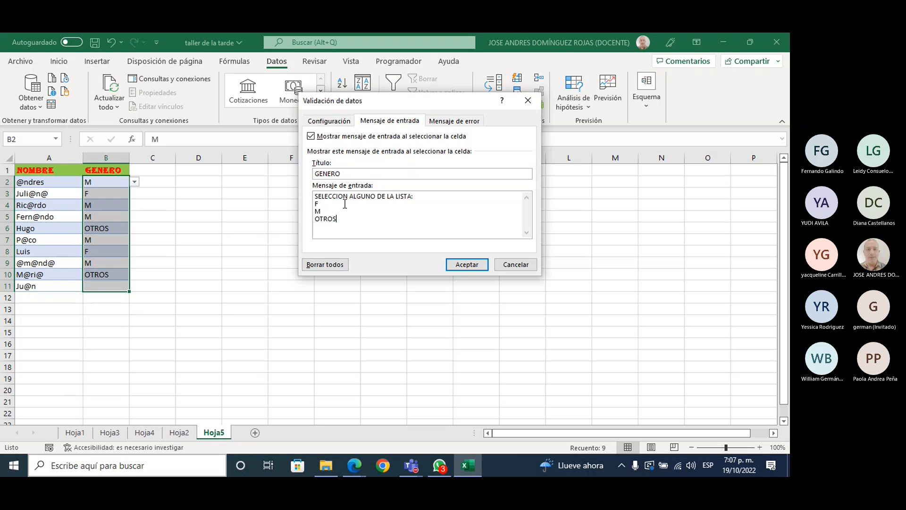
pyautogui.click(464, 265)
# Check the input message on B2 and B3, choosing M again from the validation list in B2.
pyautogui.click(291, 313)
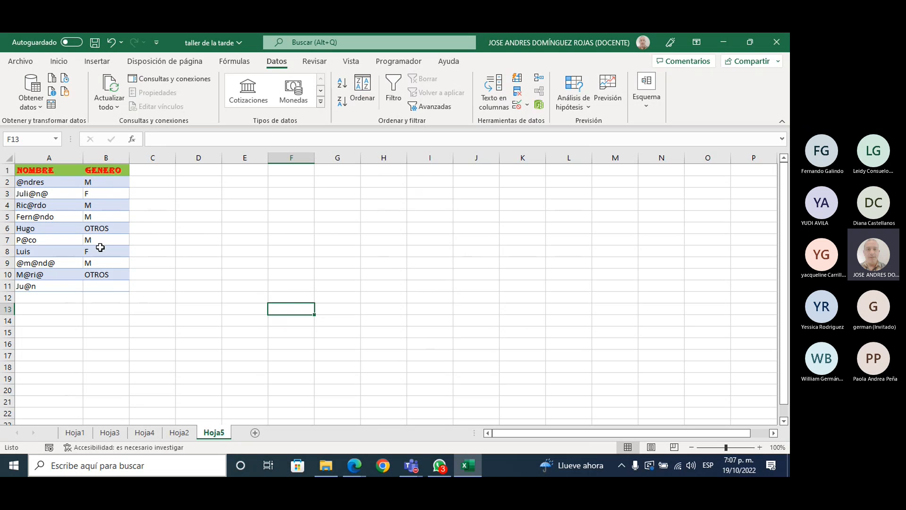
pyautogui.click(98, 184)
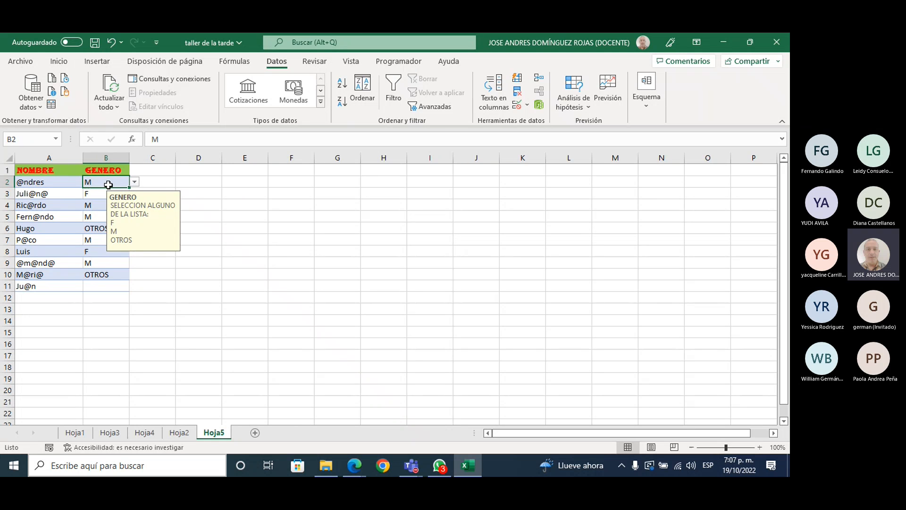
pyautogui.click(135, 182)
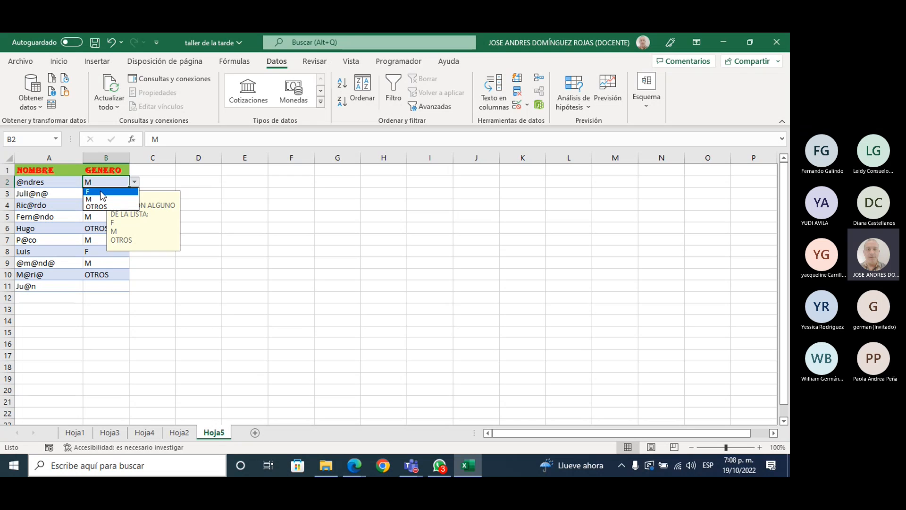
pyautogui.click(95, 198)
pyautogui.click(93, 193)
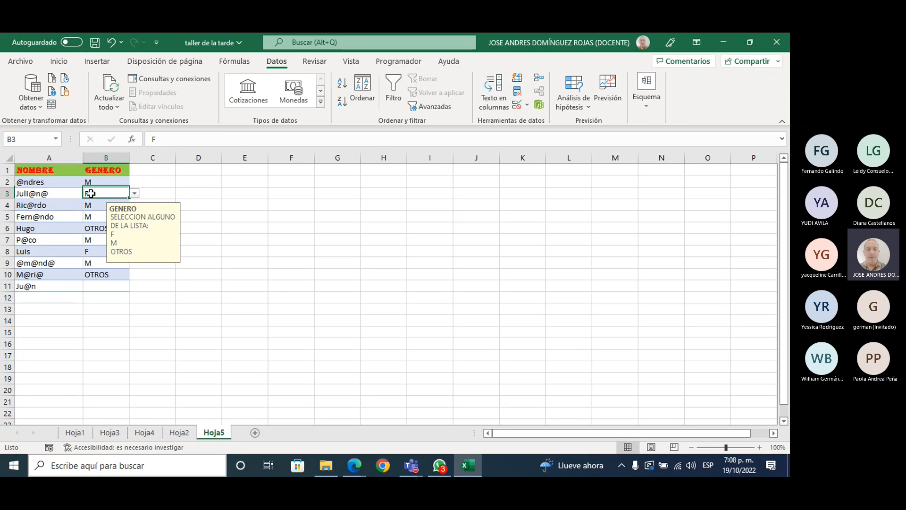
# Check the input message on the gender cells B4 through B8.
pyautogui.click(94, 204)
pyautogui.click(94, 217)
pyautogui.click(94, 228)
pyautogui.click(93, 239)
pyautogui.click(95, 252)
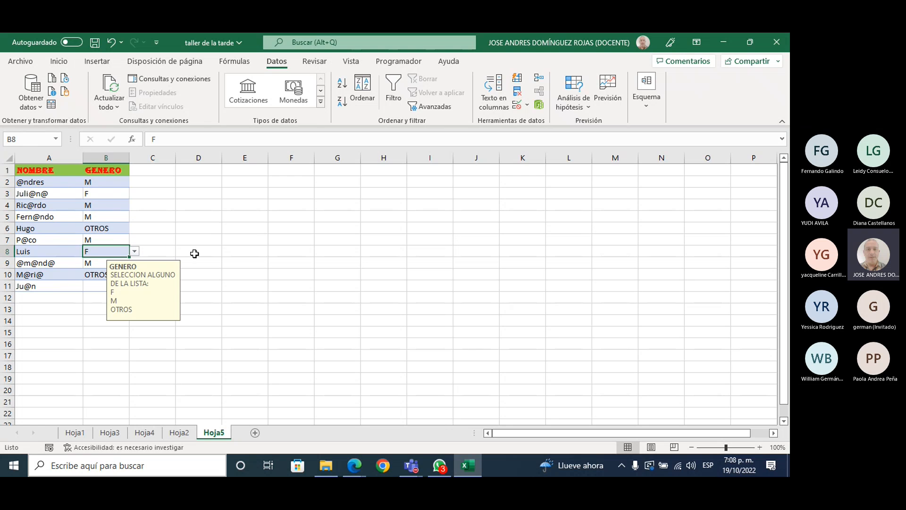
pyautogui.click(199, 249)
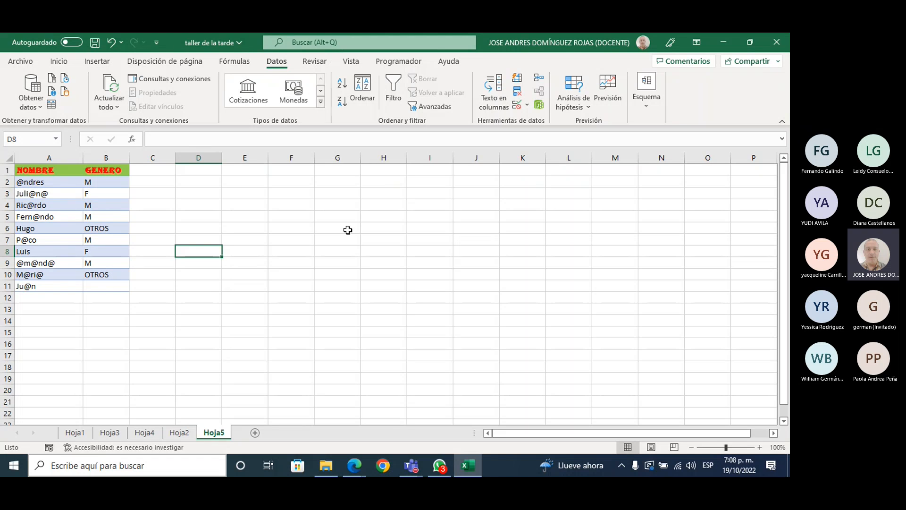
# Clear the gender entries in B2:B10.
pyautogui.moveTo(89, 183); pyautogui.dragTo(104, 277)
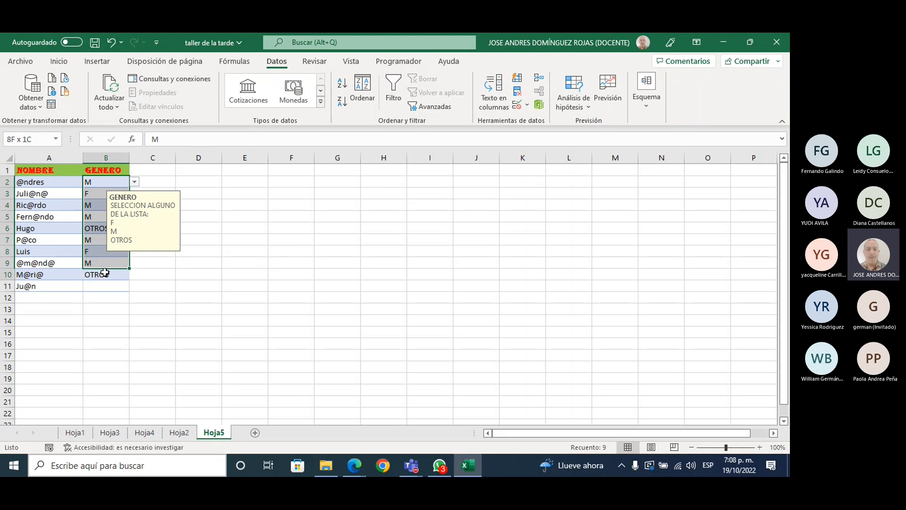
pyautogui.press('Delete')
# Enter the list values FEMENINO, MASCULINO and OTROS in cells F6 to F8.
pyautogui.click(293, 229)
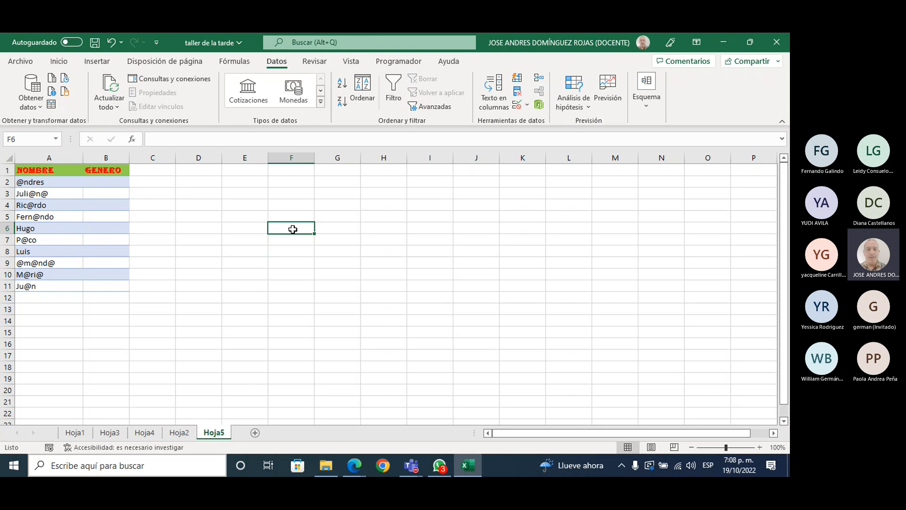
pyautogui.write('FEMENINO')
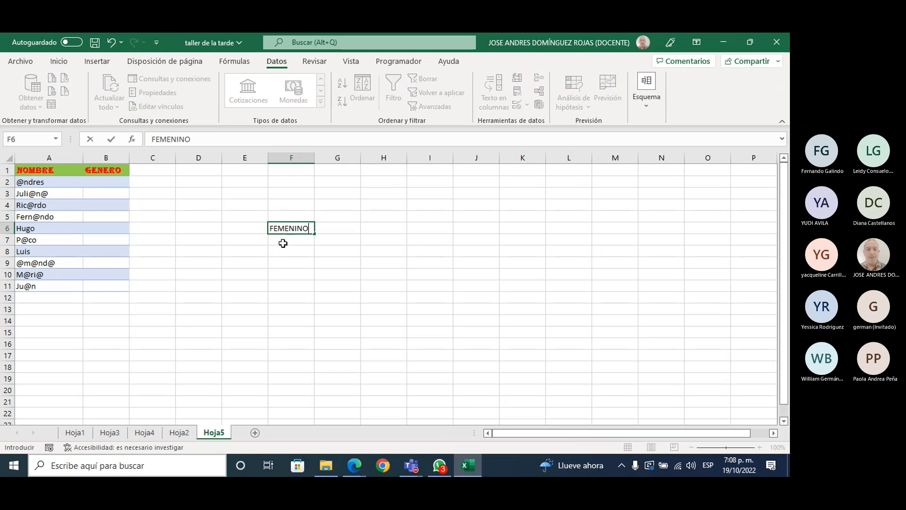
pyautogui.press('Return')
pyautogui.write('MASCUL')
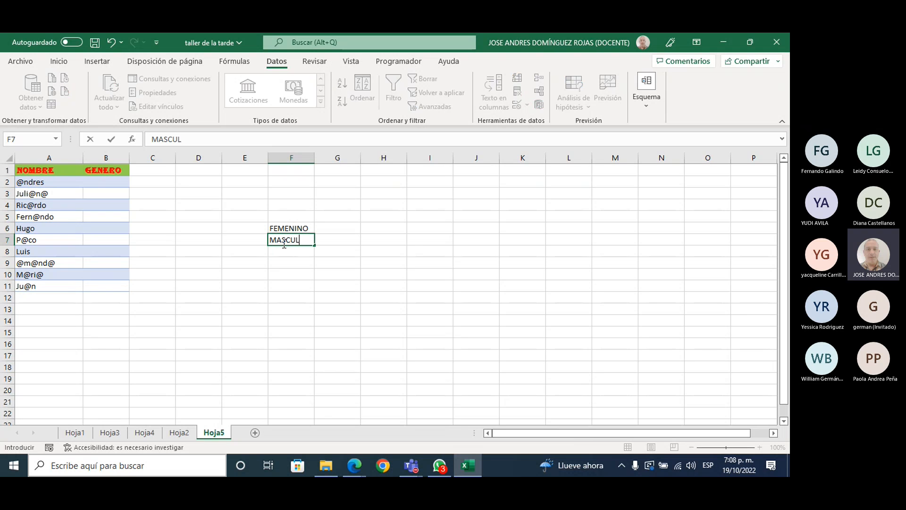
pyautogui.write('INO')
pyautogui.press('Return')
pyautogui.write('OTR')
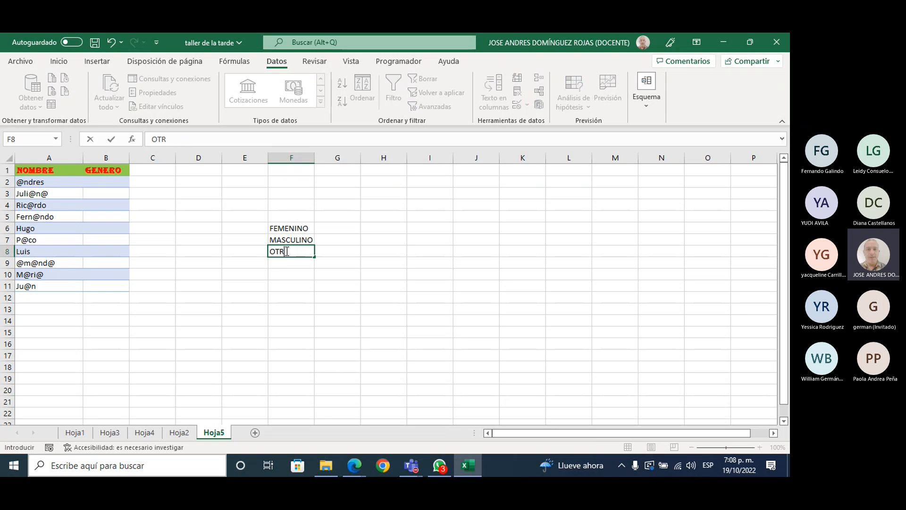
pyautogui.write('OS')
pyautogui.click(231, 352)
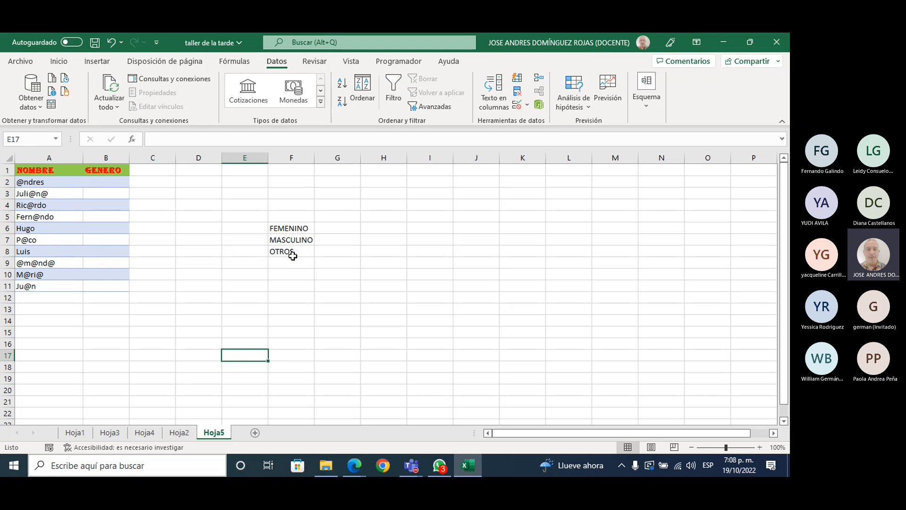
# Change the validation list source of B2:B10 to the cell range =$F$6:$F$8.
pyautogui.moveTo(101, 183); pyautogui.dragTo(100, 271)
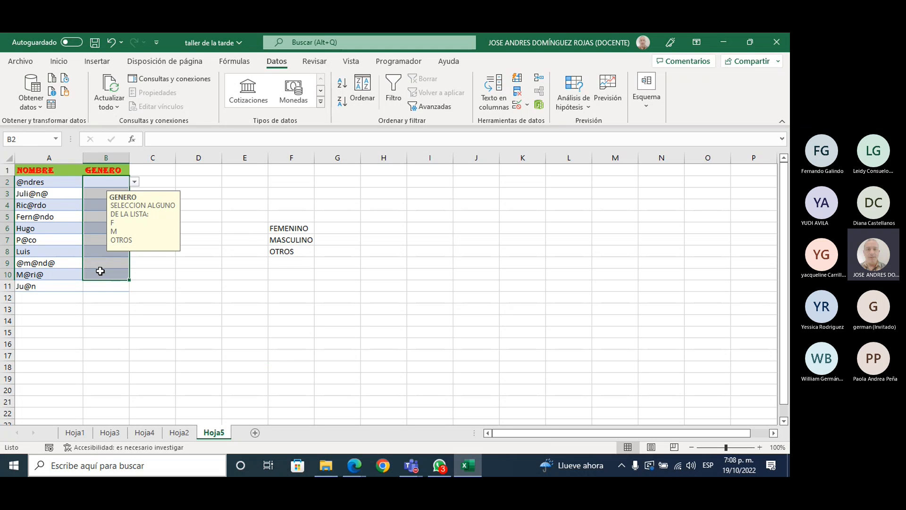
pyautogui.click(519, 102)
pyautogui.click(329, 121)
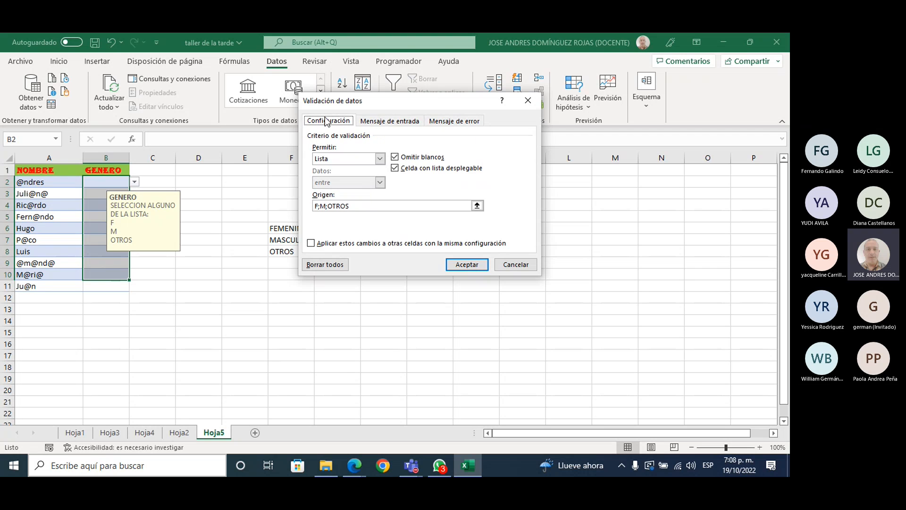
pyautogui.moveTo(363, 206); pyautogui.dragTo(304, 206)
pyautogui.press('BackSpace')
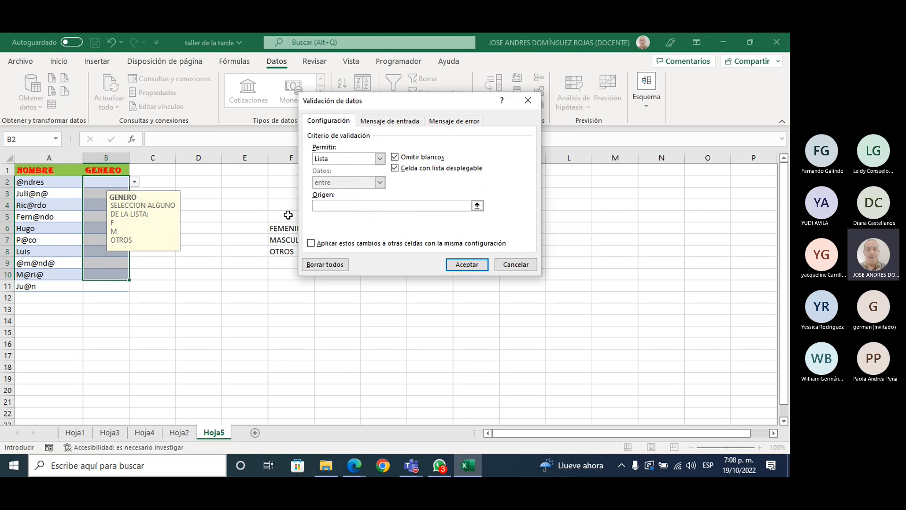
pyautogui.moveTo(282, 228); pyautogui.dragTo(282, 253)
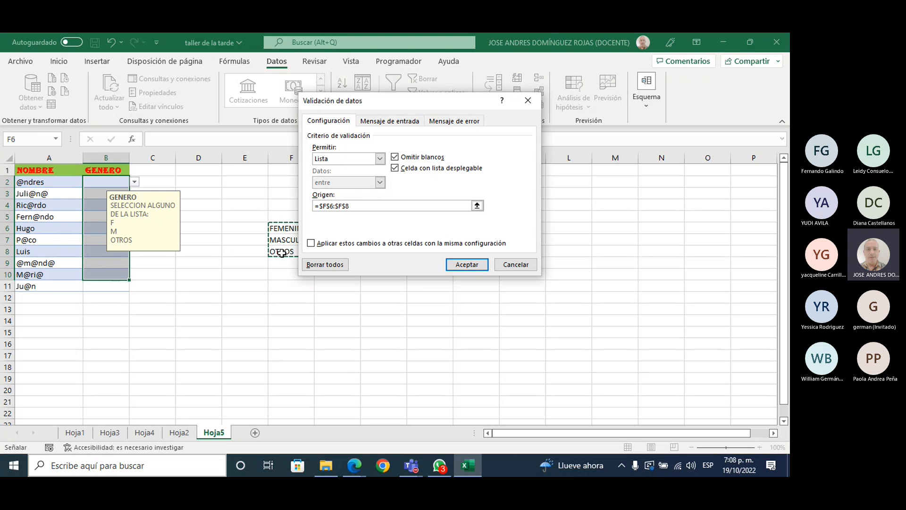
pyautogui.press('Return')
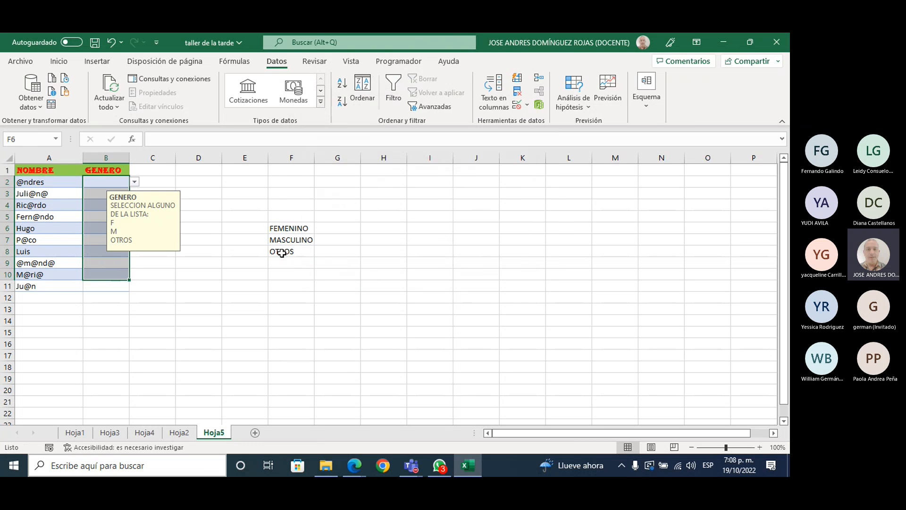
# Choose MASCULINO in B2, FEMENINO in B3 and OTROS in B4 from the validation list.
pyautogui.click(134, 182)
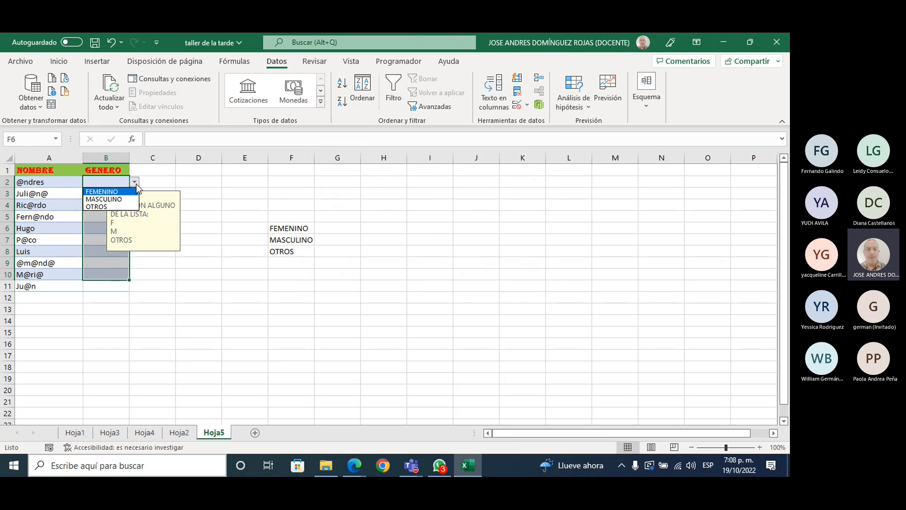
pyautogui.click(124, 199)
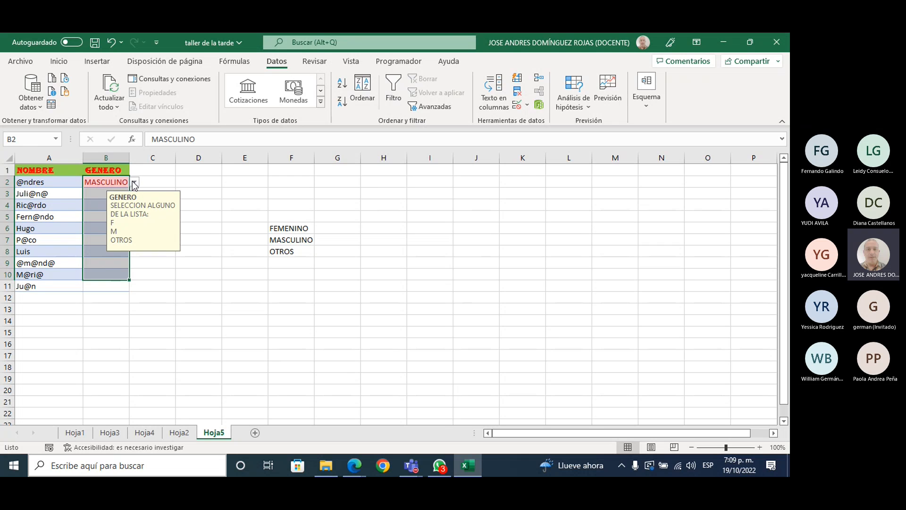
pyautogui.click(95, 193)
pyautogui.click(135, 194)
pyautogui.click(111, 203)
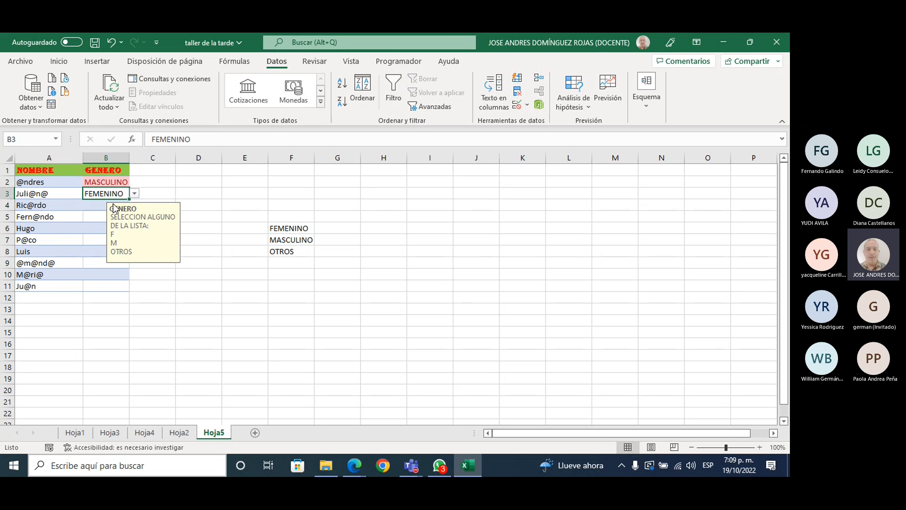
pyautogui.click(97, 210)
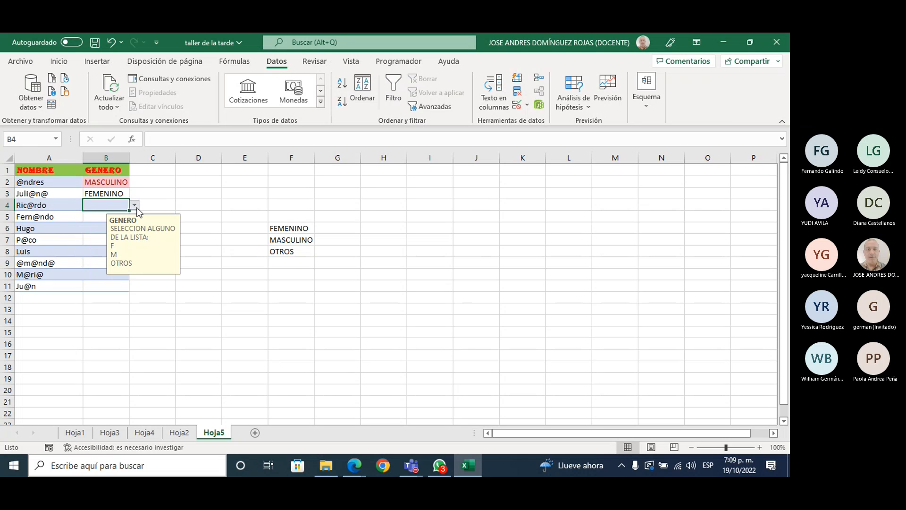
pyautogui.click(135, 207)
pyautogui.click(97, 228)
pyautogui.click(203, 269)
# Clear the conditional formatting rules from the gender cells B2:B10.
pyautogui.moveTo(98, 183); pyautogui.dragTo(98, 275)
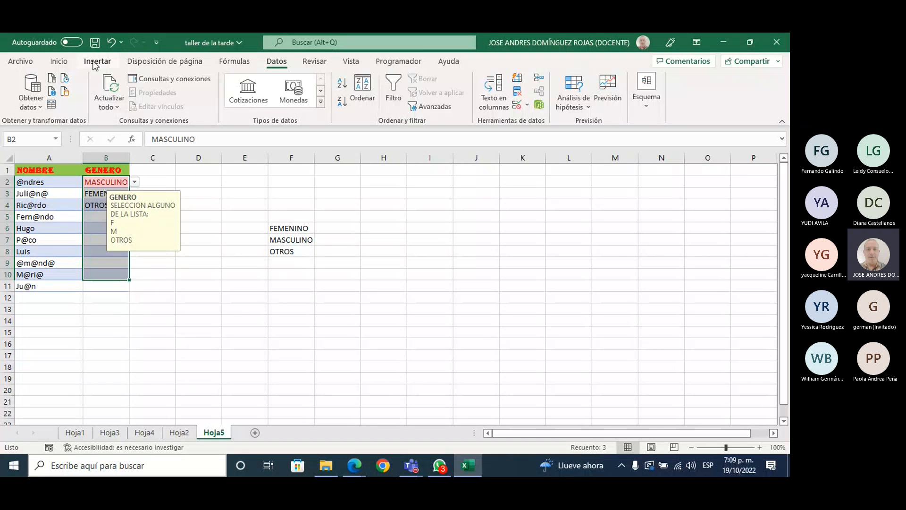
pyautogui.click(59, 61)
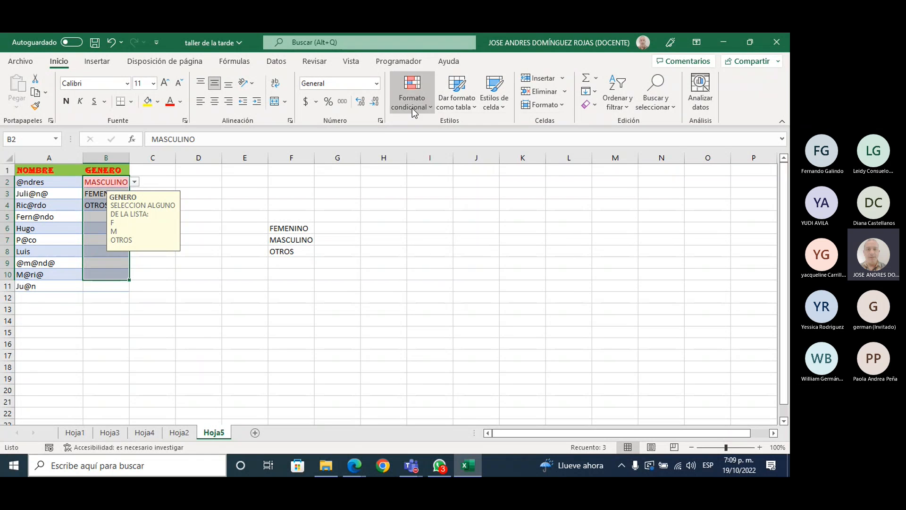
pyautogui.click(413, 108)
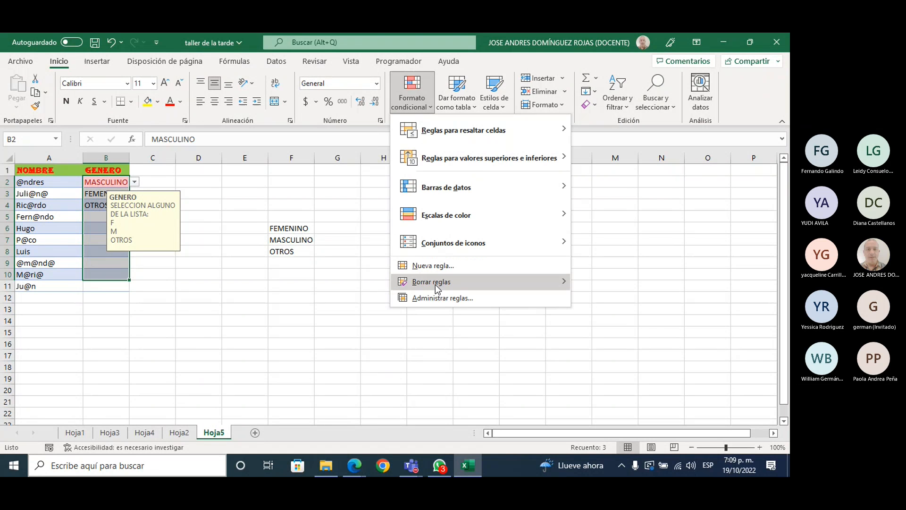
pyautogui.moveTo(431, 282)
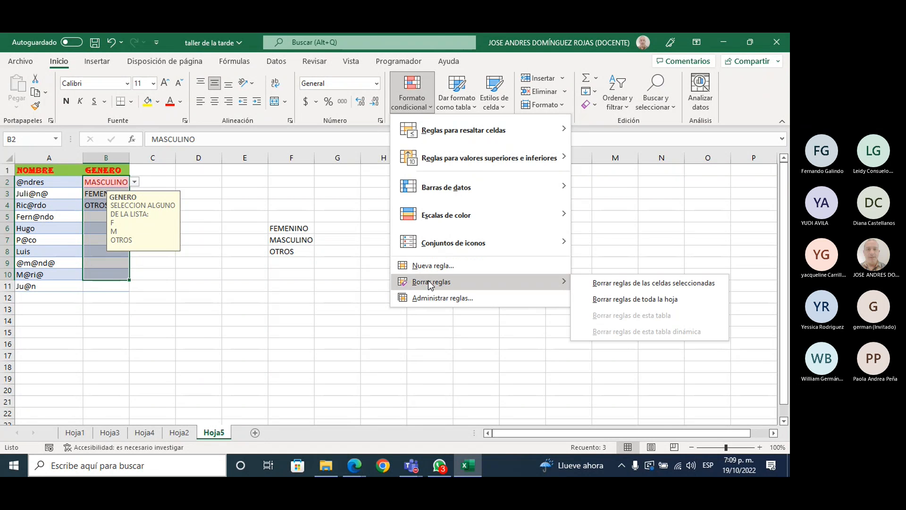
pyautogui.click(632, 284)
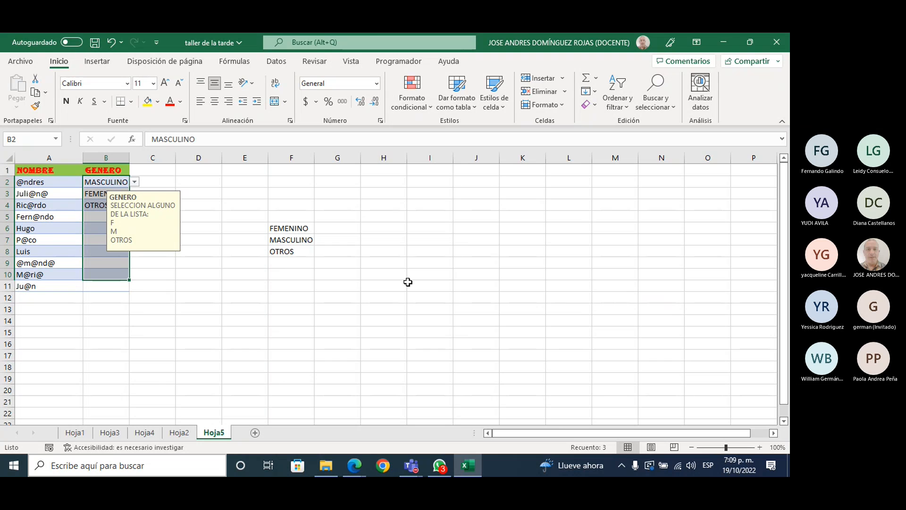
pyautogui.click(198, 285)
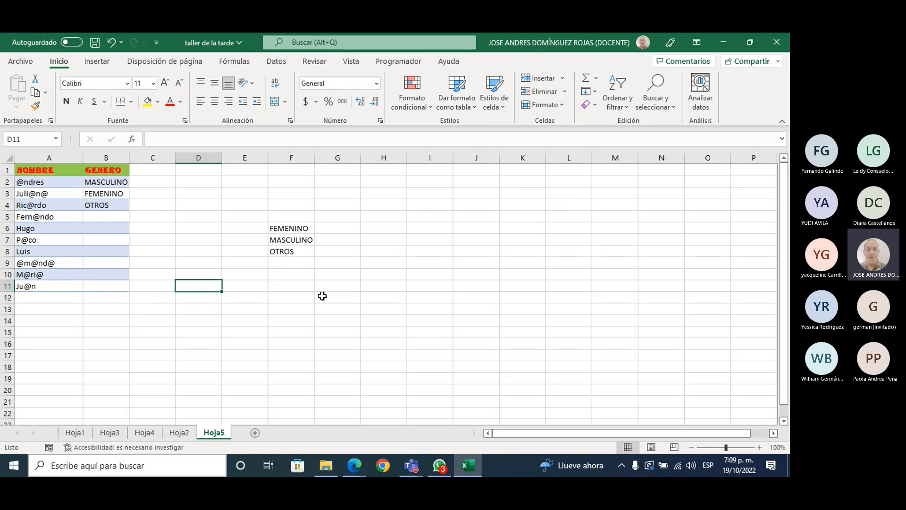
pyautogui.moveTo(279, 227); pyautogui.dragTo(285, 250)
pyautogui.click(373, 293)
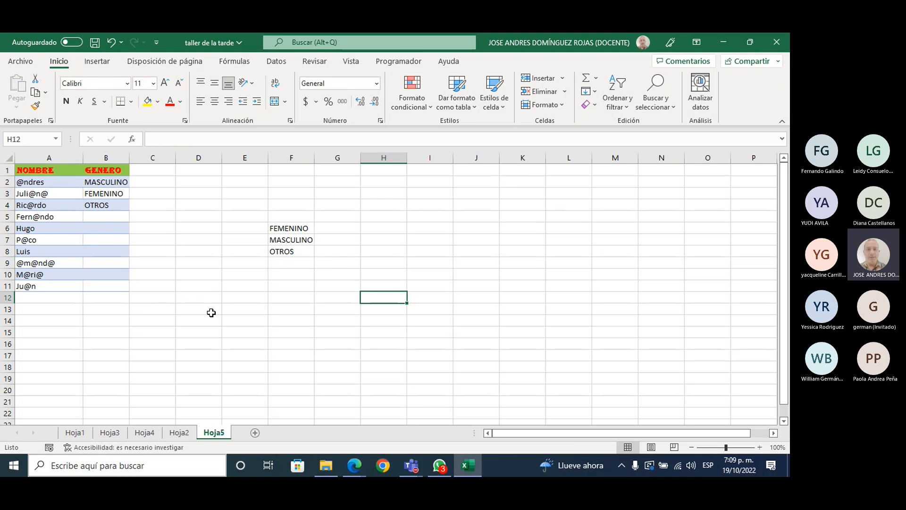
# Add the header DEPARTAMENTO in C1 and autofit the width of column C.
pyautogui.click(160, 172)
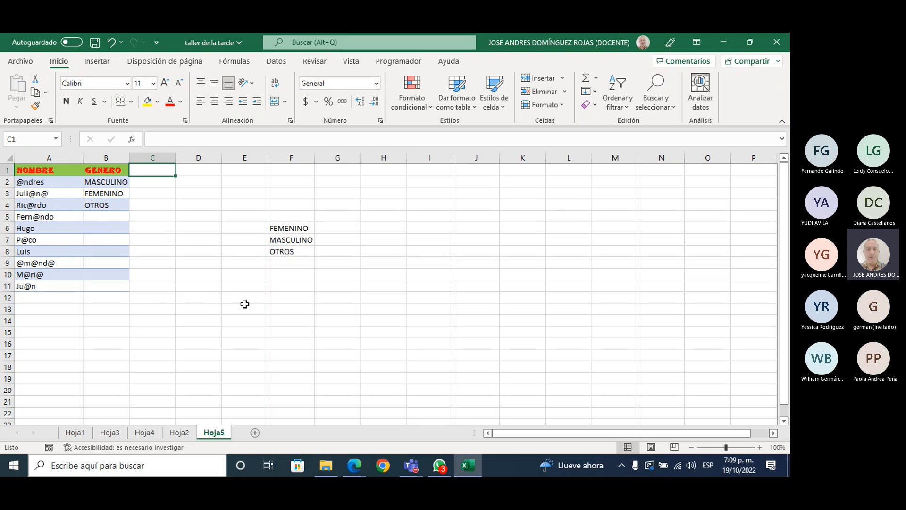
pyautogui.write('DEPARTAMENTO')
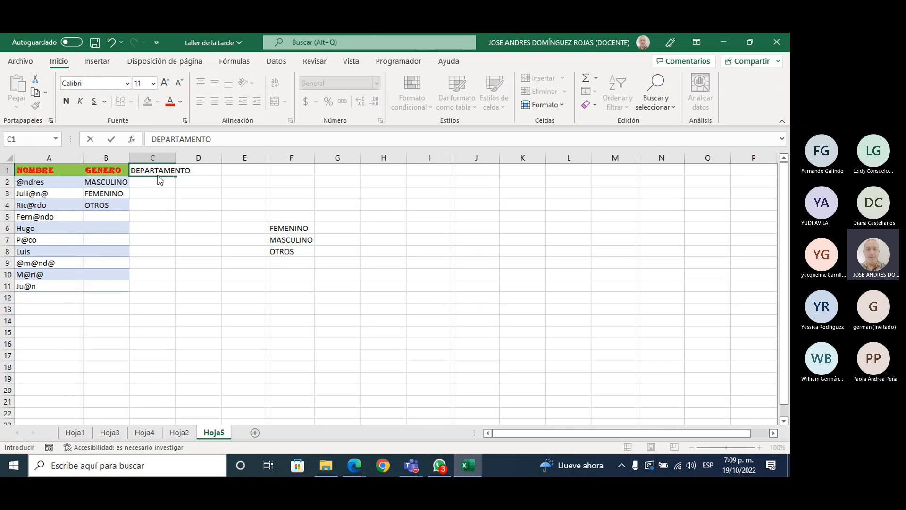
pyautogui.click(199, 251)
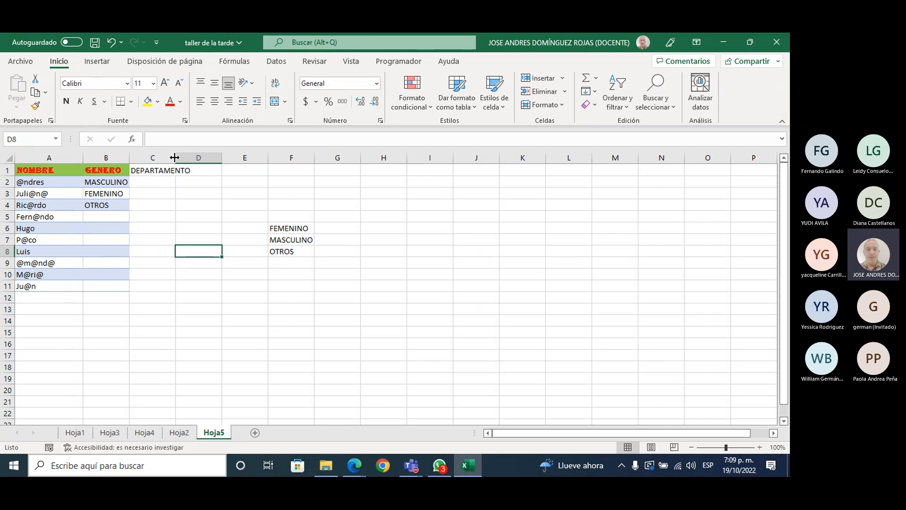
pyautogui.doubleClick(174, 157)
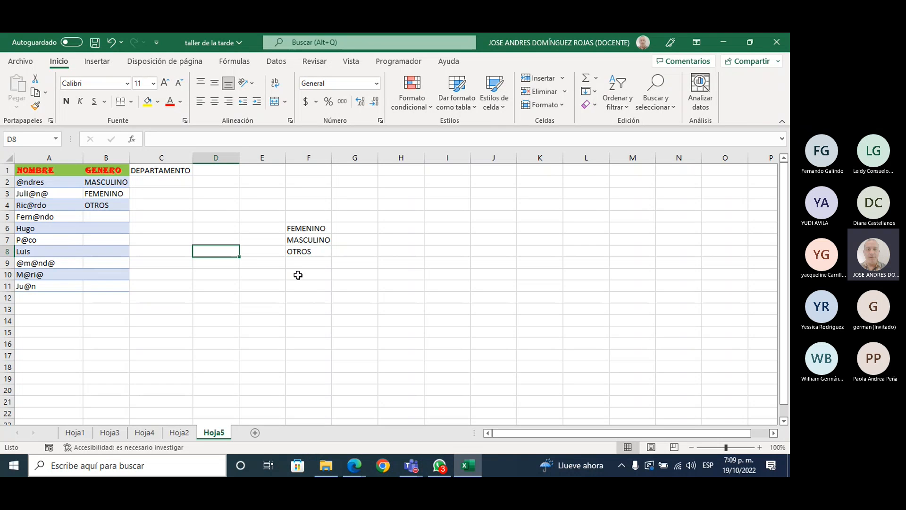
pyautogui.click(61, 167)
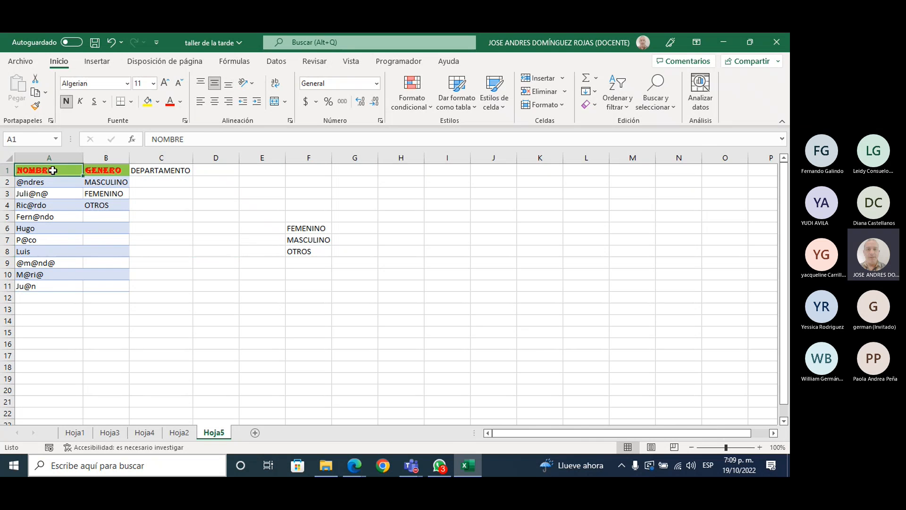
pyautogui.moveTo(104, 174); pyautogui.dragTo(99, 260)
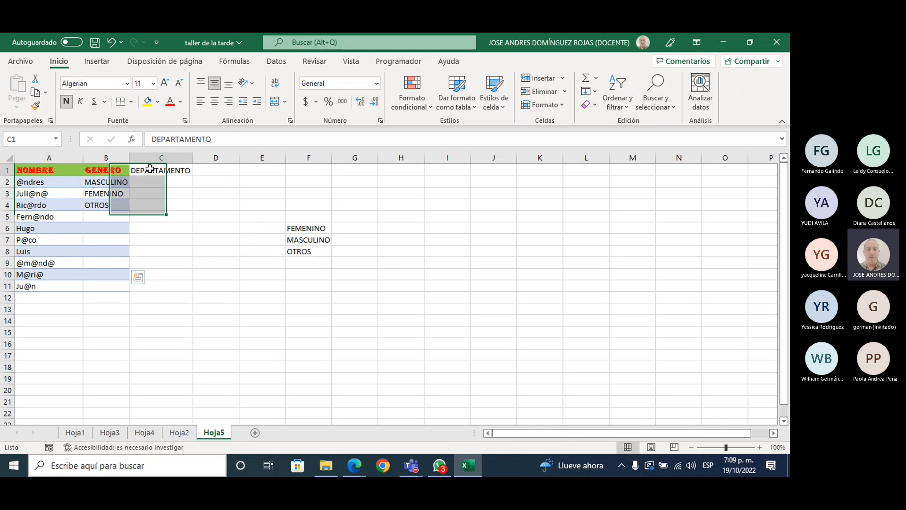
pyautogui.click(162, 183)
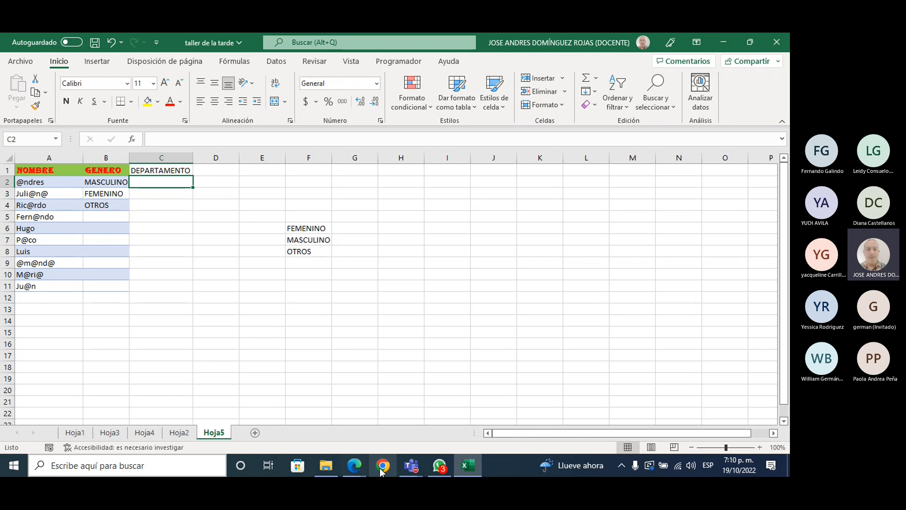
# Switch to the Microsoft Teams meeting window and view its participants.
pyautogui.moveTo(411, 466)
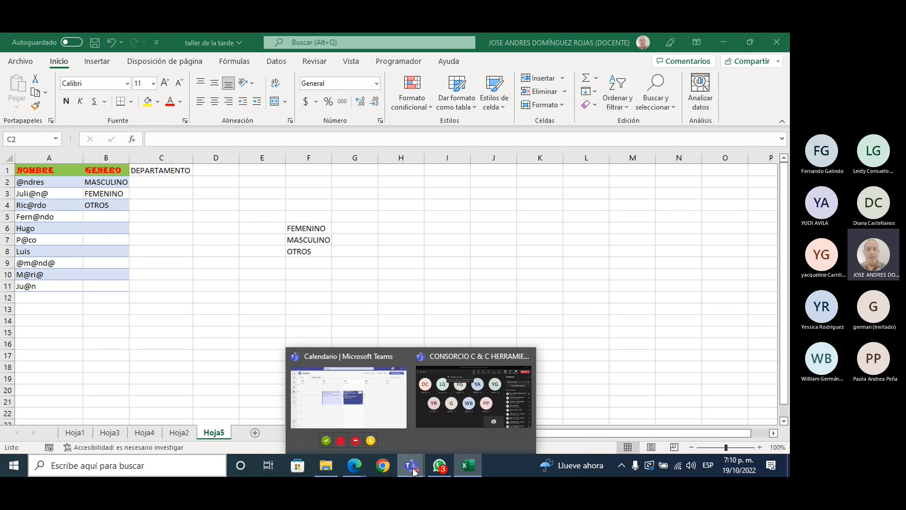
pyautogui.click(451, 409)
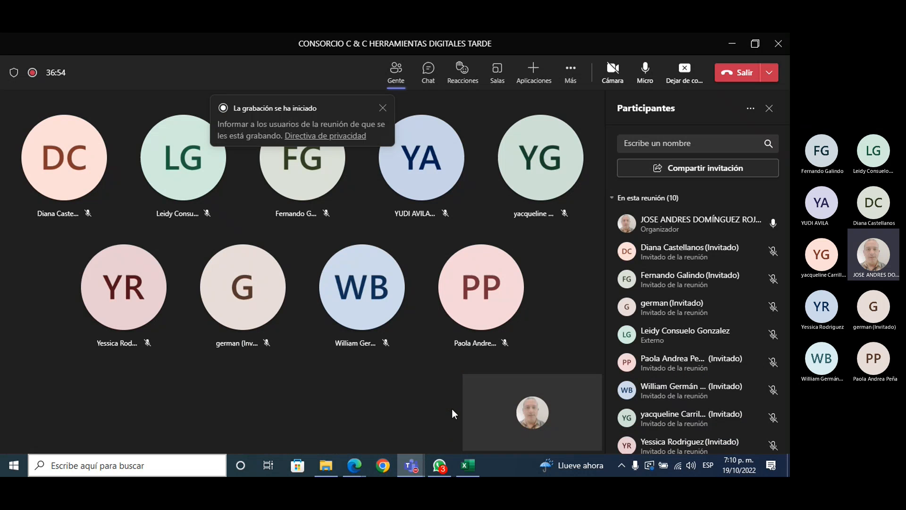
pyautogui.click(411, 467)
# Switch to Google Chrome, opening it with the Persona 1 profile.
pyautogui.click(386, 471)
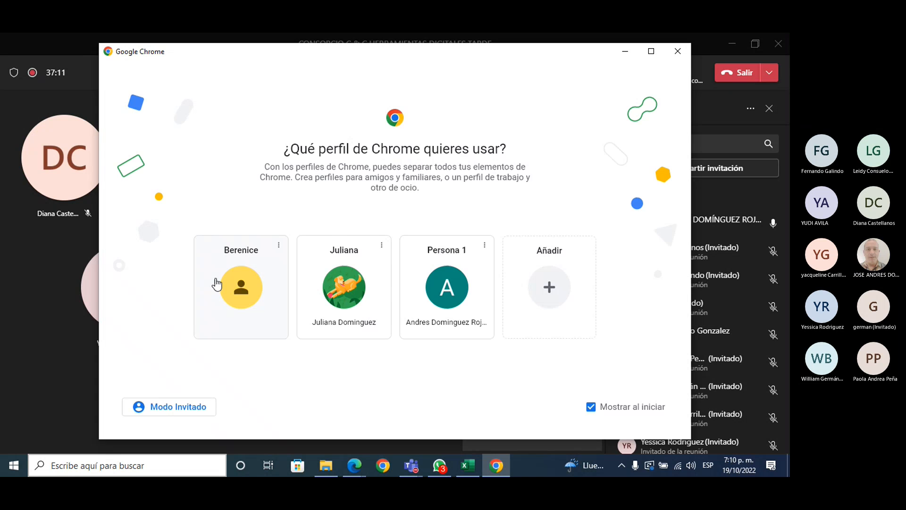
pyautogui.click(448, 287)
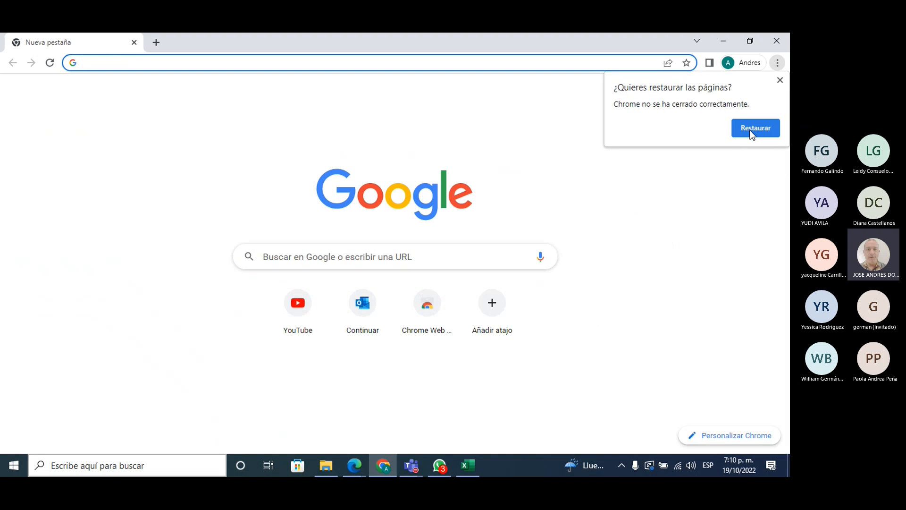
# Search Google for DEPARTAMENTOS DE COLOMBIA EXEL and open the Datos Abiertos result, dismissing the page-restore prompt.
pyautogui.write('D')
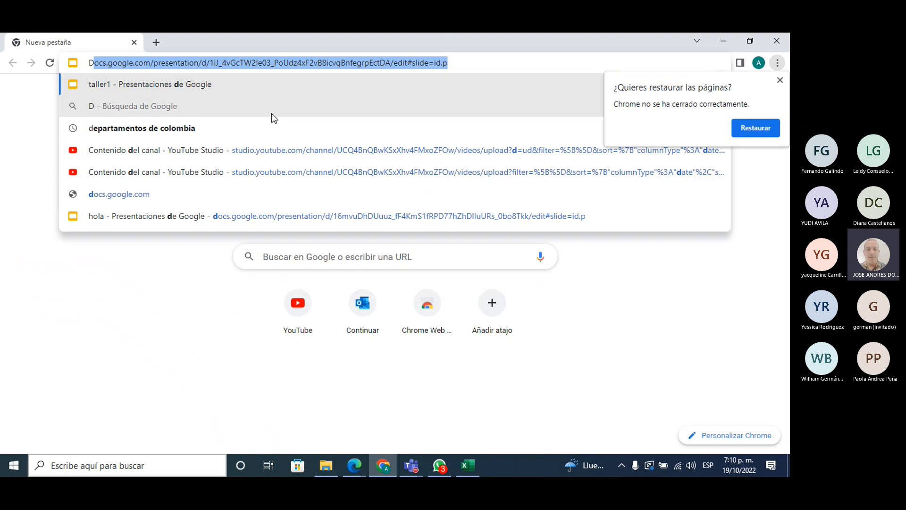
pyautogui.write('EPARTAMEN')
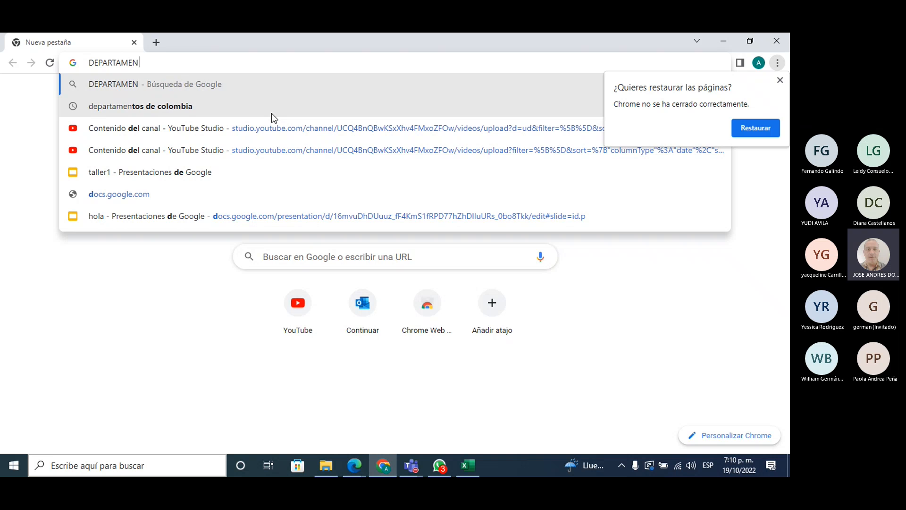
pyautogui.write('TOS DE CO')
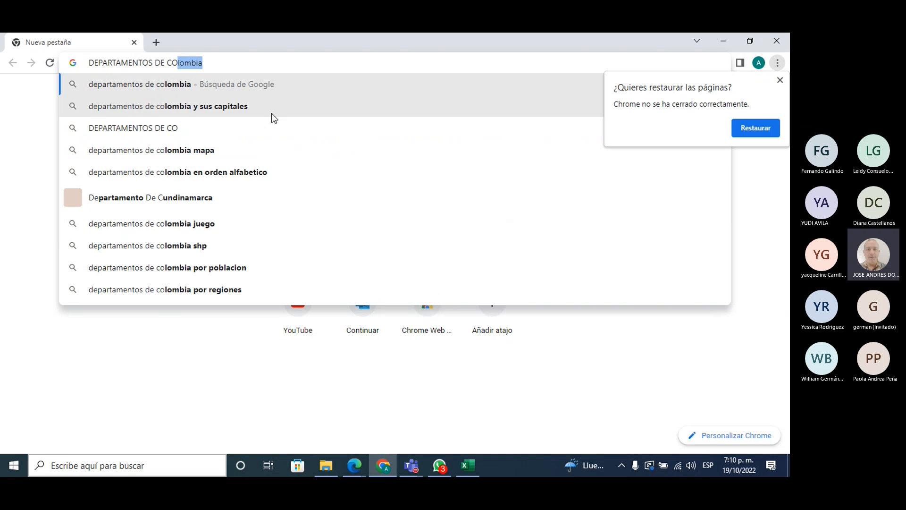
pyautogui.write('LOMBIA EXEL')
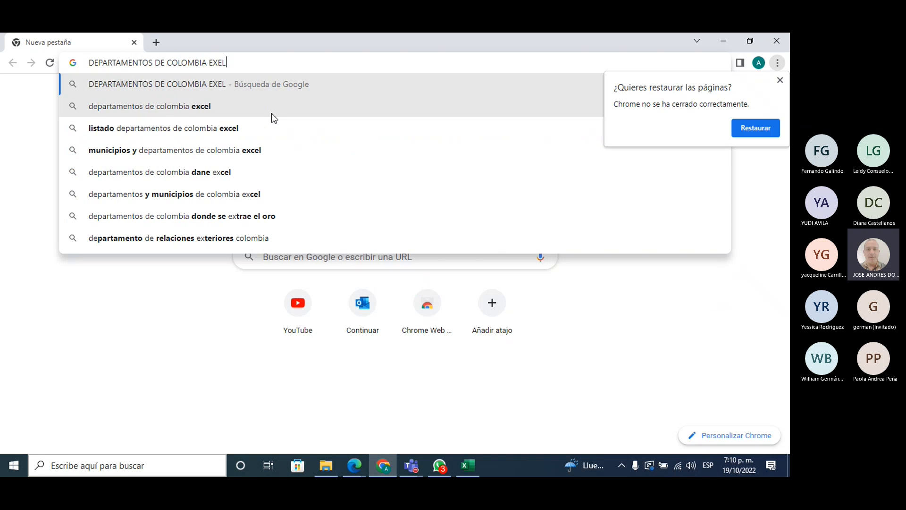
pyautogui.press('Return')
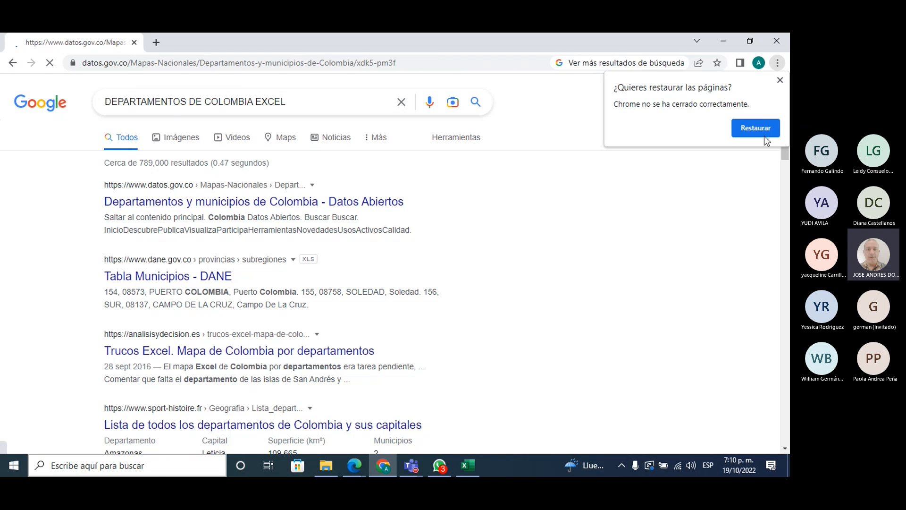
pyautogui.click(780, 80)
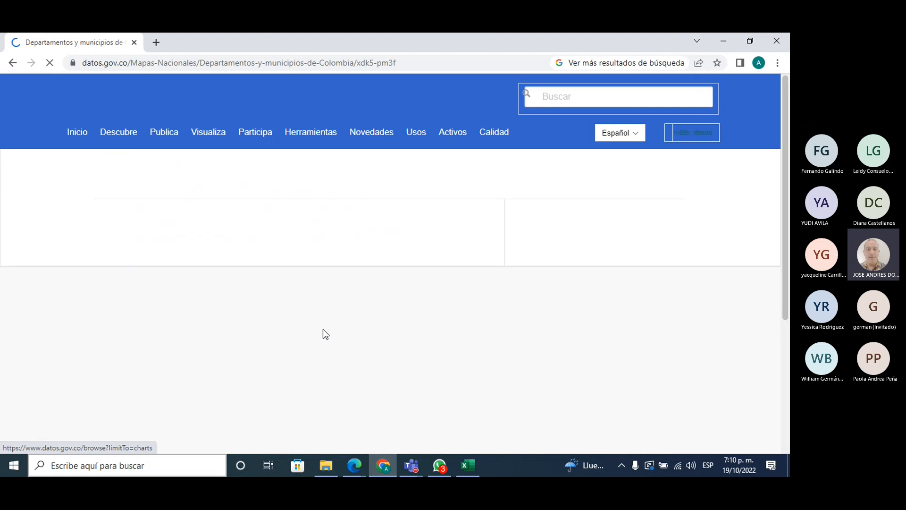
# Examine the Departamentos y municipios de Colombia dataset page, including its table preview and related content, and return to the search results.
pyautogui.scroll(-6, 302, 307)
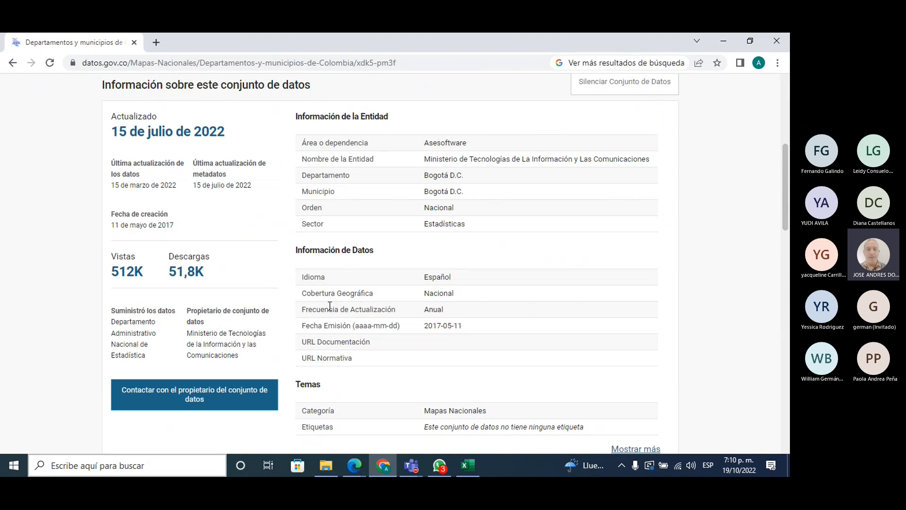
pyautogui.scroll(-2, 326, 308)
pyautogui.scroll(-15, 331, 306)
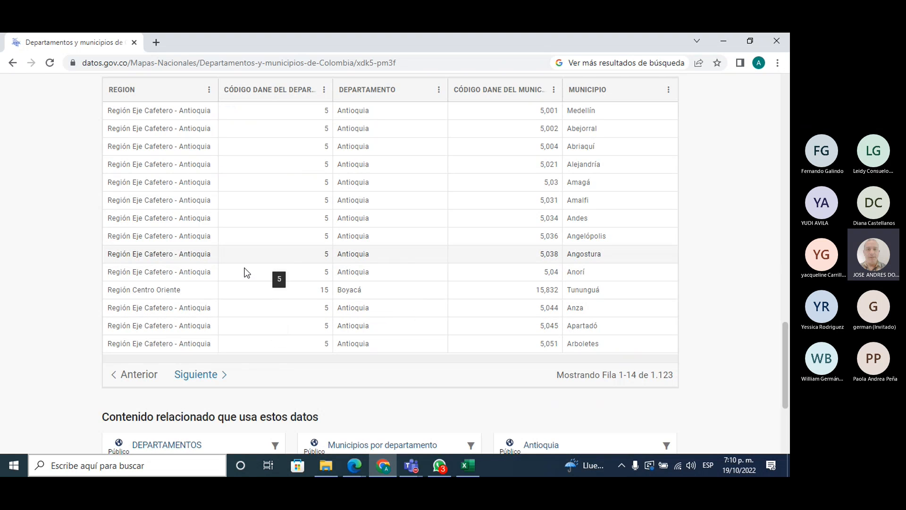
pyautogui.scroll(-4, 395, 283)
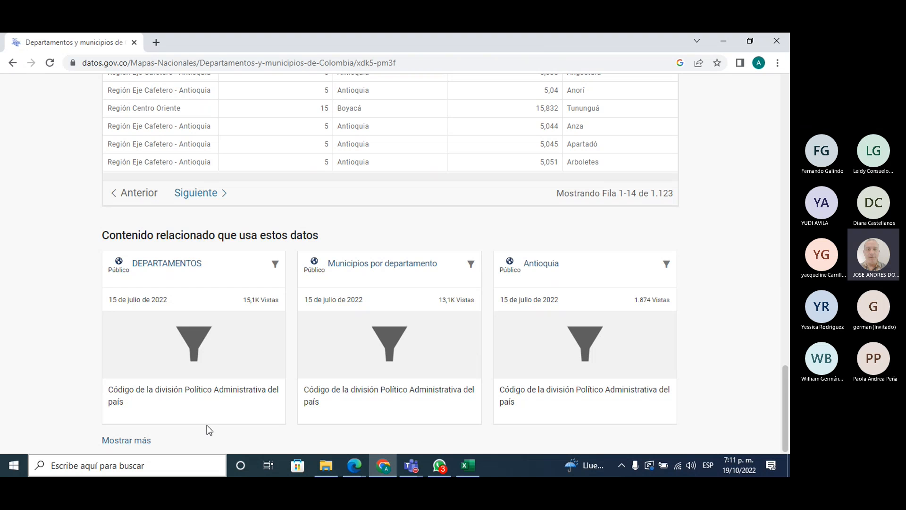
pyautogui.scroll(15, 292, 347)
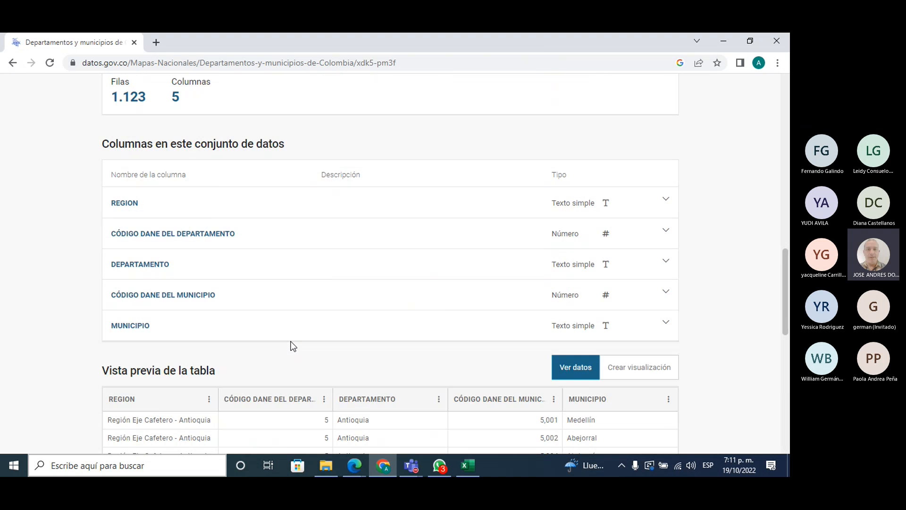
pyautogui.scroll(4, 292, 347)
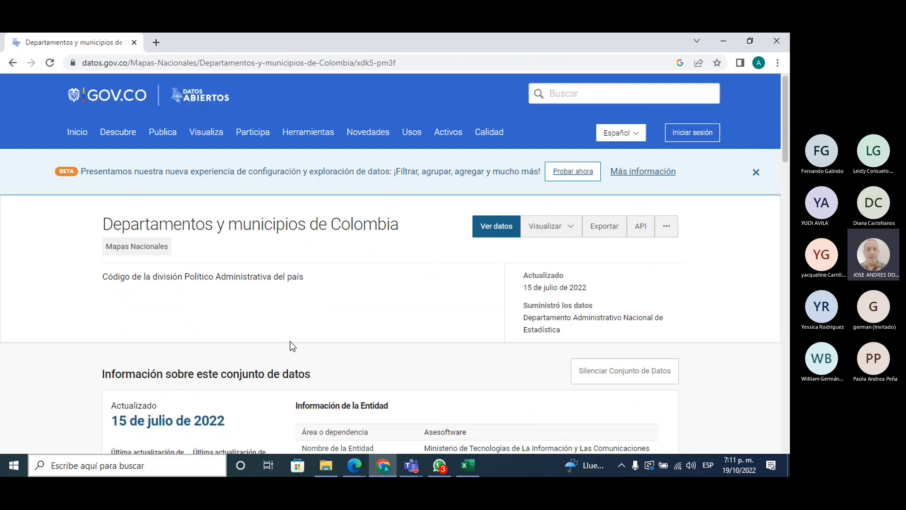
pyautogui.click(12, 63)
# Change the search to DEPARTAMENTOS DE COLOMBIA LISTA and open the Wikipedia article Departamentos de Colombia.
pyautogui.click(299, 104)
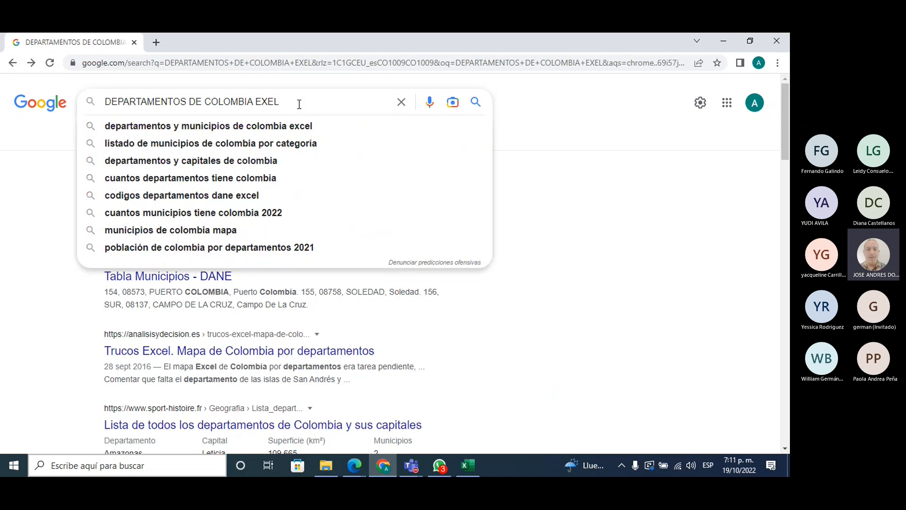
pyautogui.press('BackSpace')
pyautogui.press('BackSpace')
pyautogui.press('BackSpace')
pyautogui.press('BackSpace')
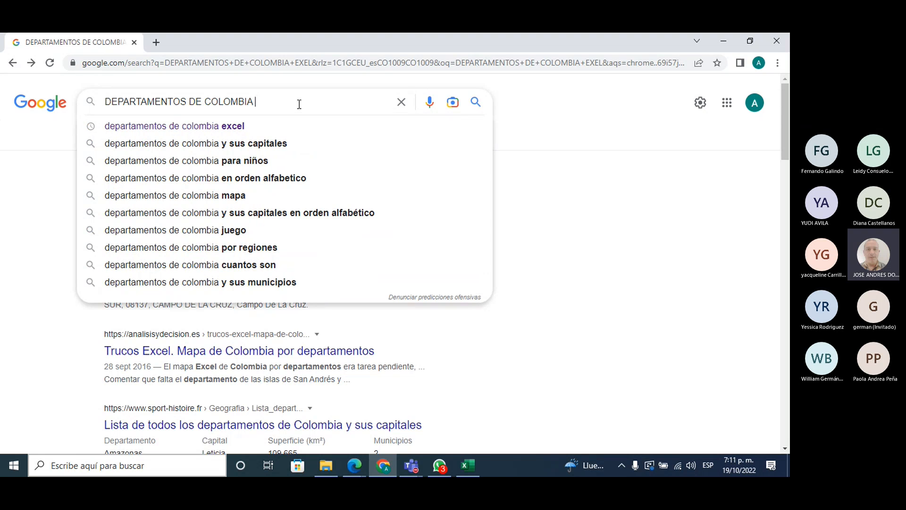
pyautogui.write('LISTA')
pyautogui.press('Return')
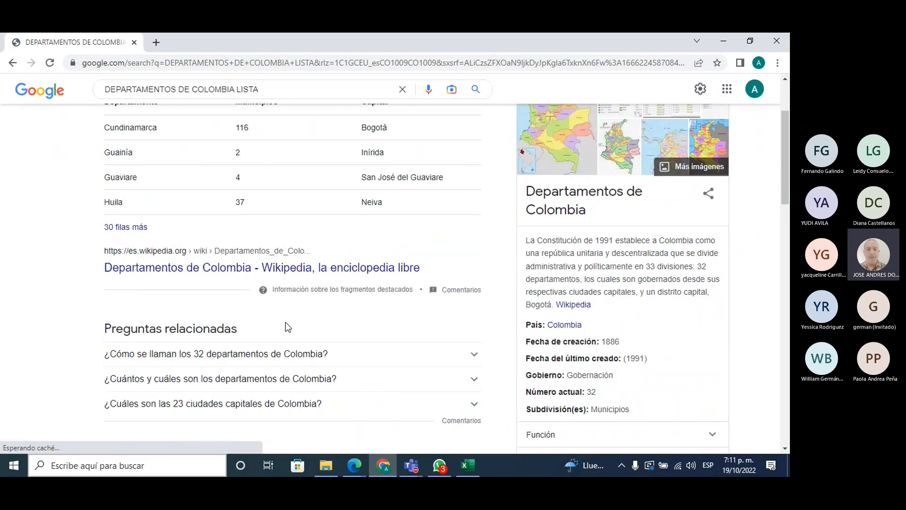
pyautogui.scroll(-2, 286, 325)
pyautogui.scroll(-2, 287, 326)
pyautogui.click(192, 208)
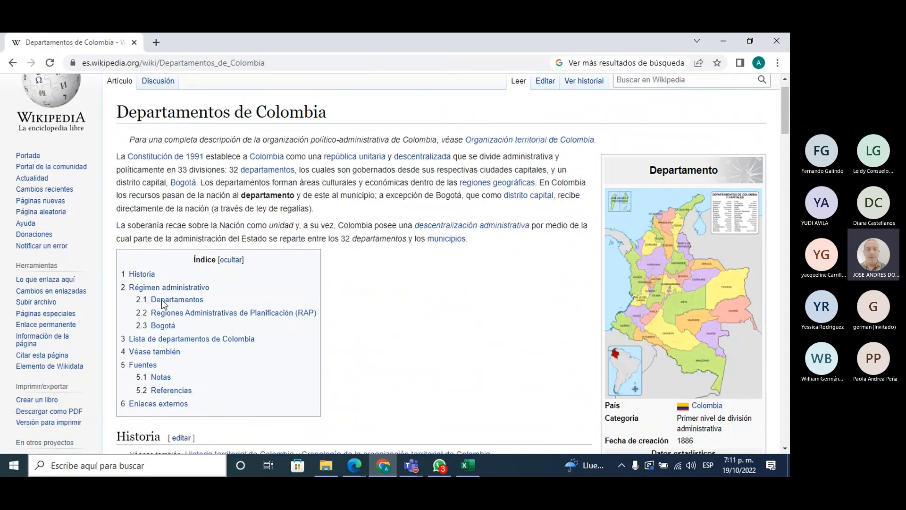
# Copy the rows of the article's Lista de departamentos de Colombia table, from Amazonas through the closing Colombia row.
pyautogui.scroll(-20, 163, 300)
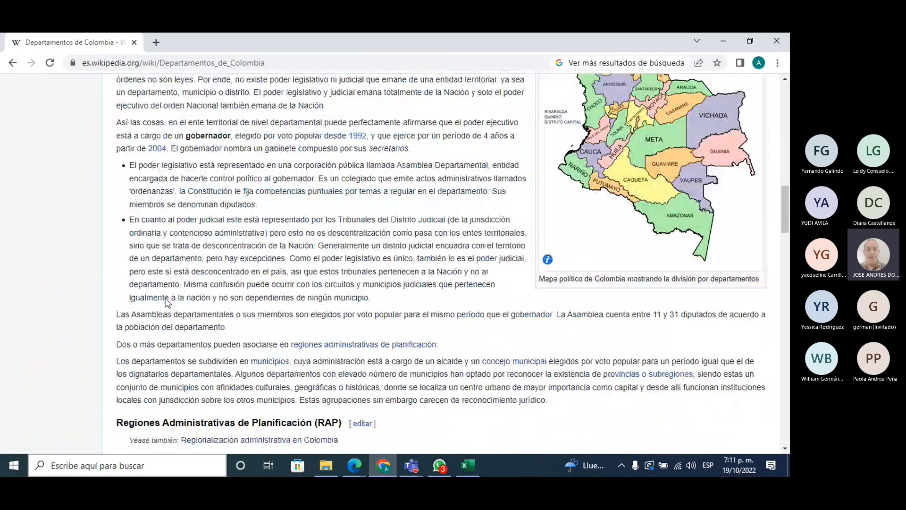
pyautogui.scroll(-15, 167, 302)
pyautogui.scroll(-2, 169, 304)
pyautogui.moveTo(192, 176); pyautogui.dragTo(164, 378)
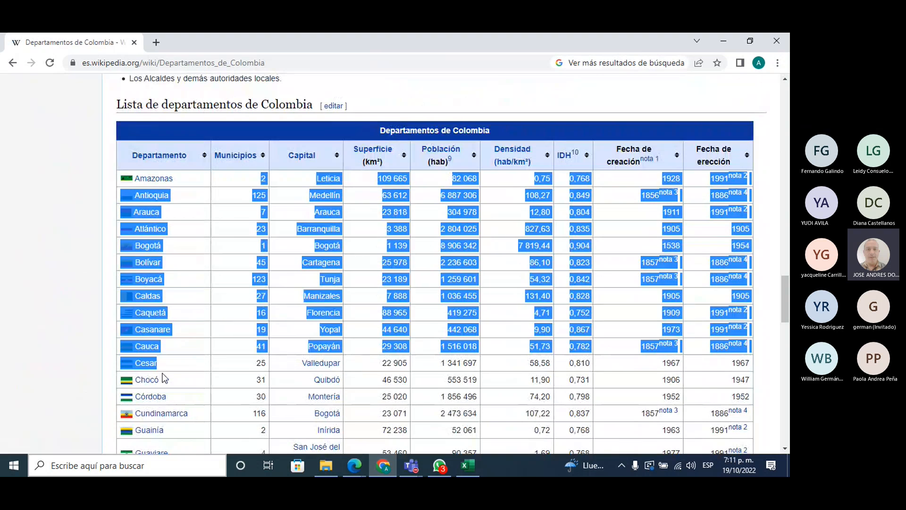
pyautogui.click(118, 178)
pyautogui.moveTo(117, 178); pyautogui.dragTo(762, 146)
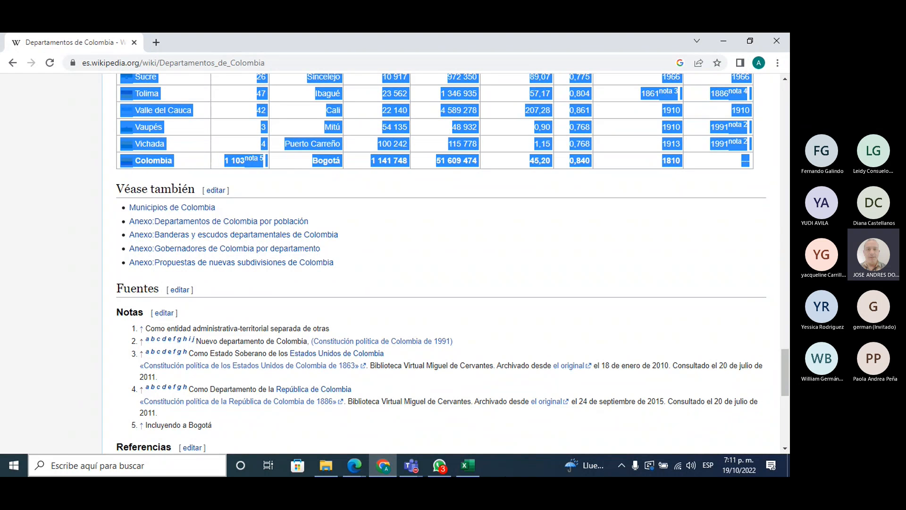
# Switch to the Excel workbook and add a new worksheet after Hoja5.
pyautogui.click(465, 468)
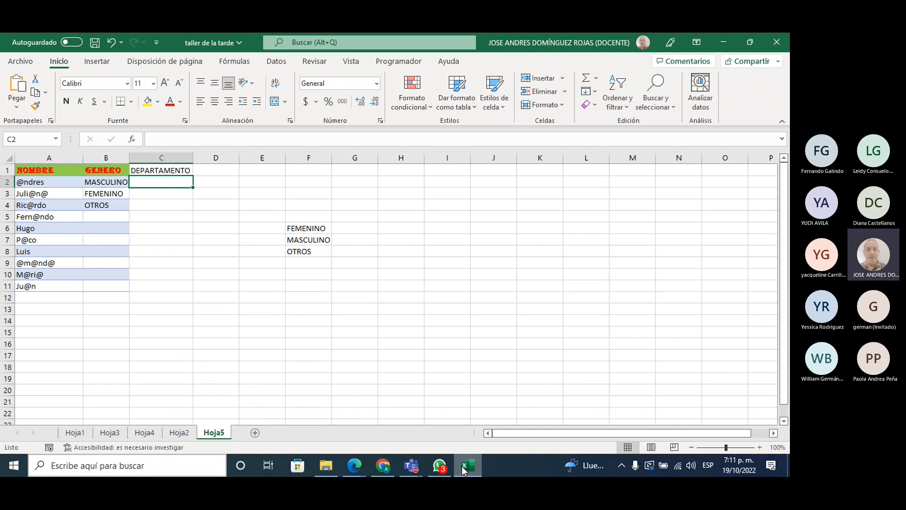
pyautogui.click(254, 434)
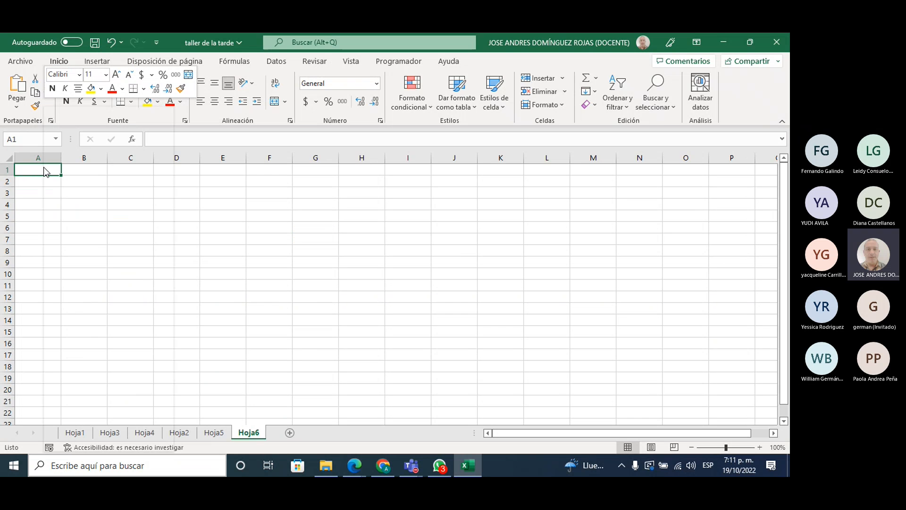
# Try pasting the copied departments table directly into cell A1 of the new sheet, and undo the paste.
pyautogui.rightClick(44, 170)
pyautogui.click(73, 185)
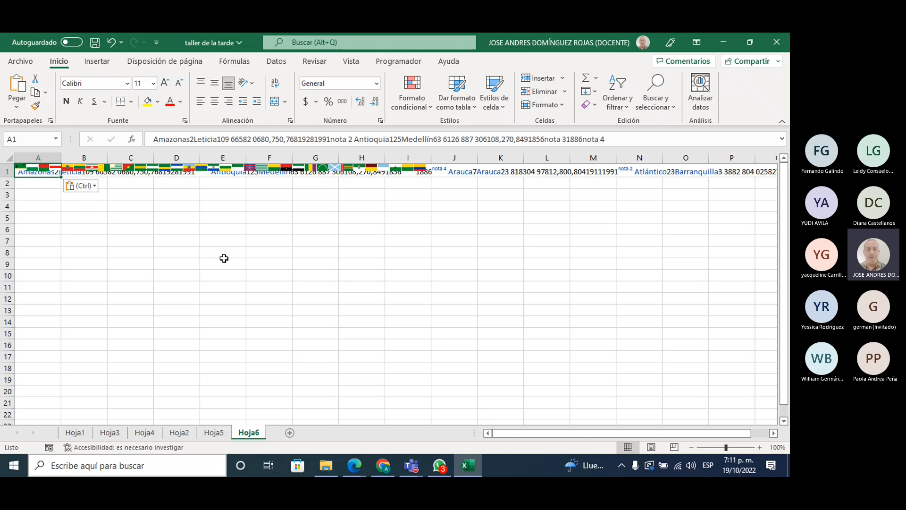
pyautogui.hotkey('ctrl', 'z')
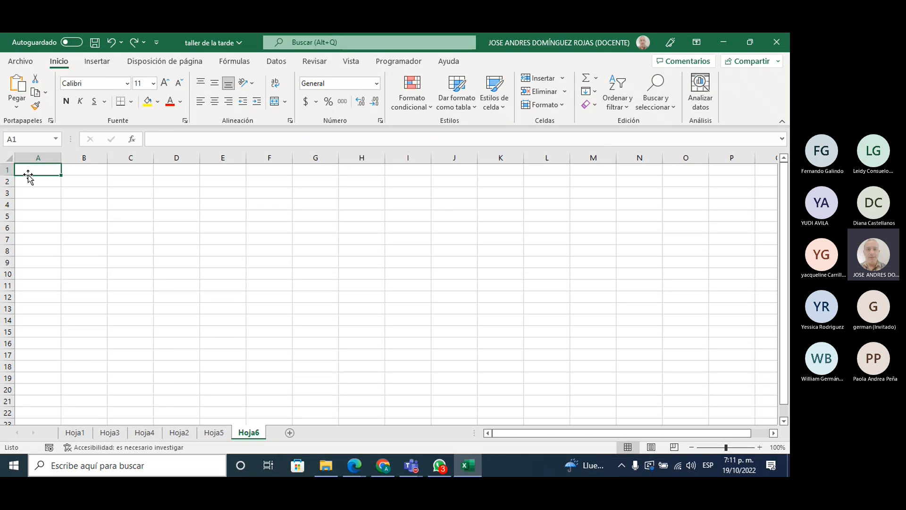
# Paste the copied departments table into A1 of Hoja6 as Texto with Paste Special, and widen column A to fit the names.
pyautogui.rightClick(29, 173)
pyautogui.click(83, 205)
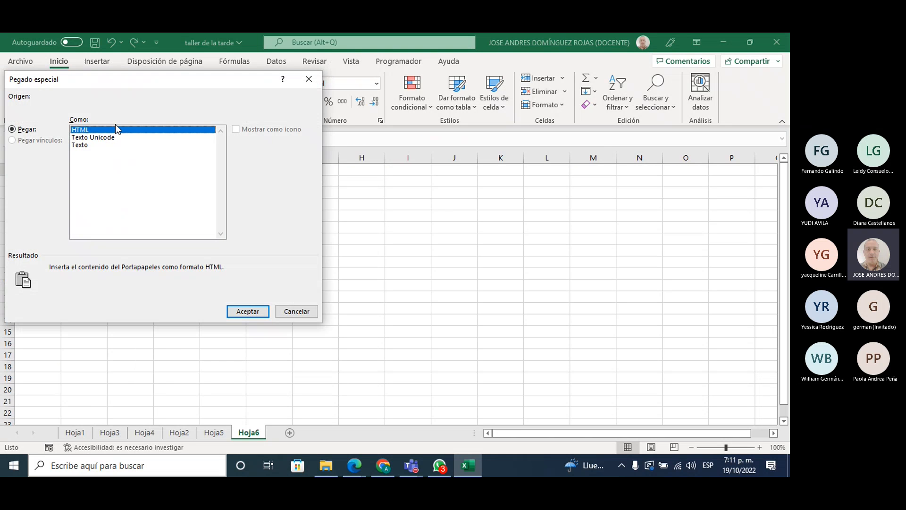
pyautogui.click(85, 144)
pyautogui.click(248, 312)
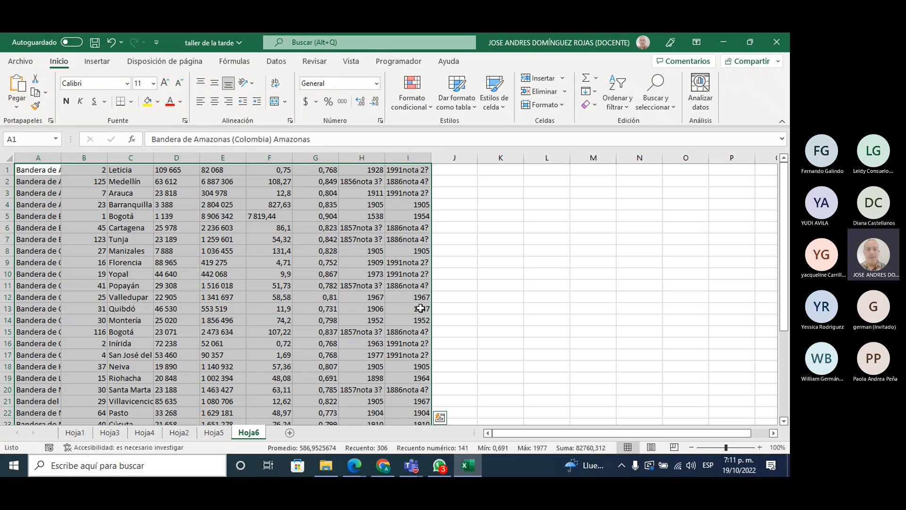
pyautogui.moveTo(61, 157); pyautogui.dragTo(112, 166)
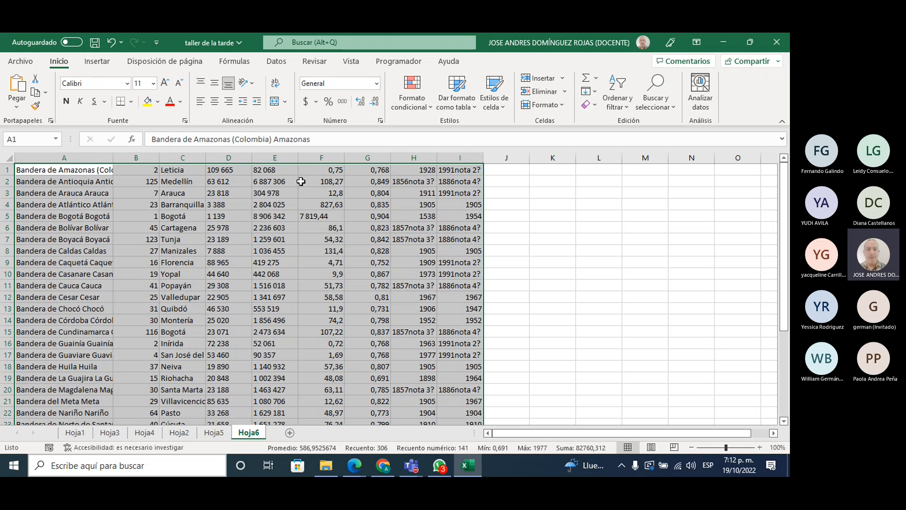
pyautogui.moveTo(114, 158); pyautogui.dragTo(138, 158)
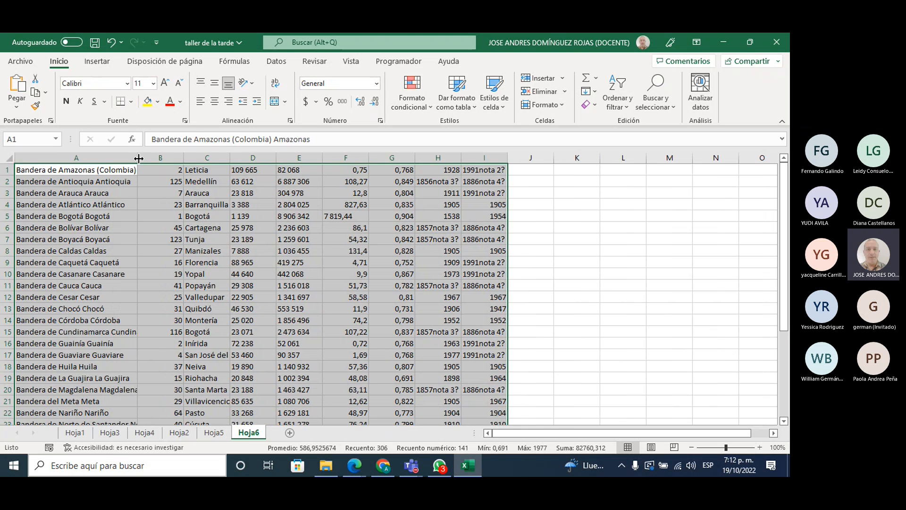
# Switch to Google Chrome and go back from the Wikipedia article to the DEPARTAMENTOS DE COLOMBIA EXEL search results.
pyautogui.click(380, 466)
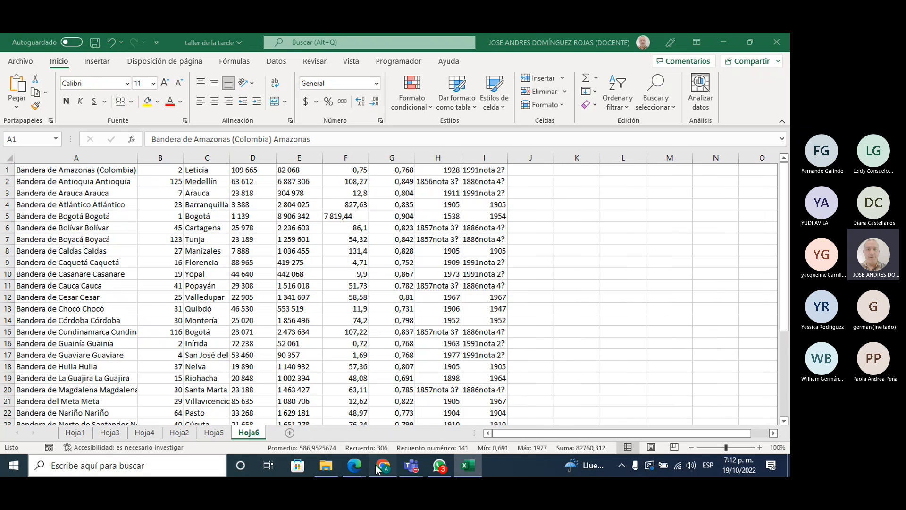
pyautogui.scroll(15, 248, 319)
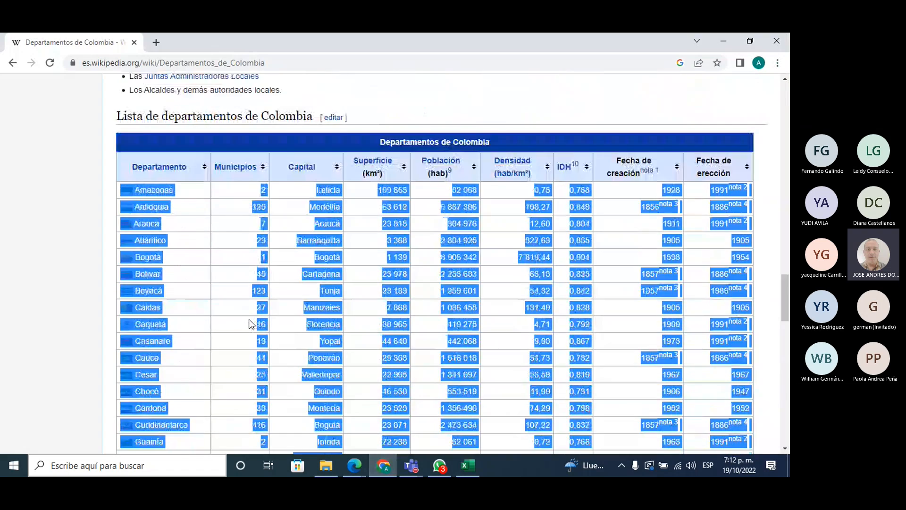
pyautogui.scroll(20, 248, 320)
pyautogui.scroll(1, 187, 281)
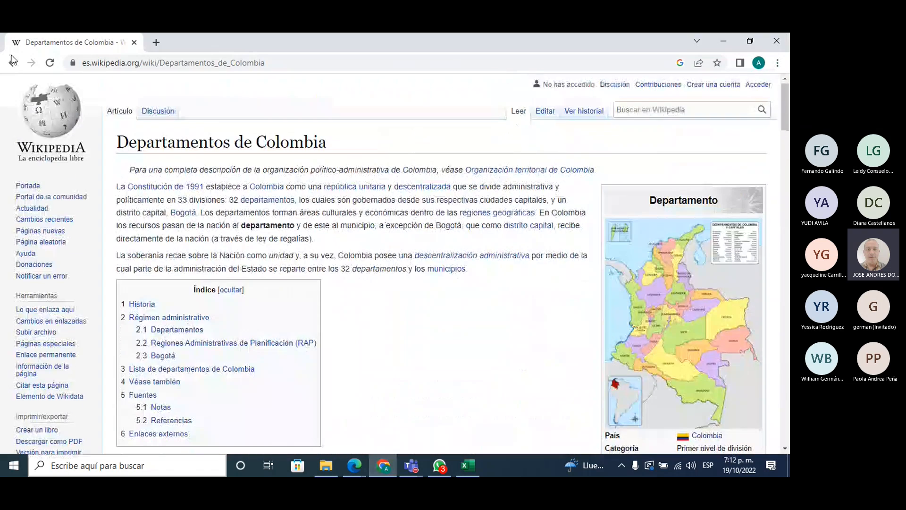
pyautogui.click(12, 63)
pyautogui.scroll(-3, 263, 283)
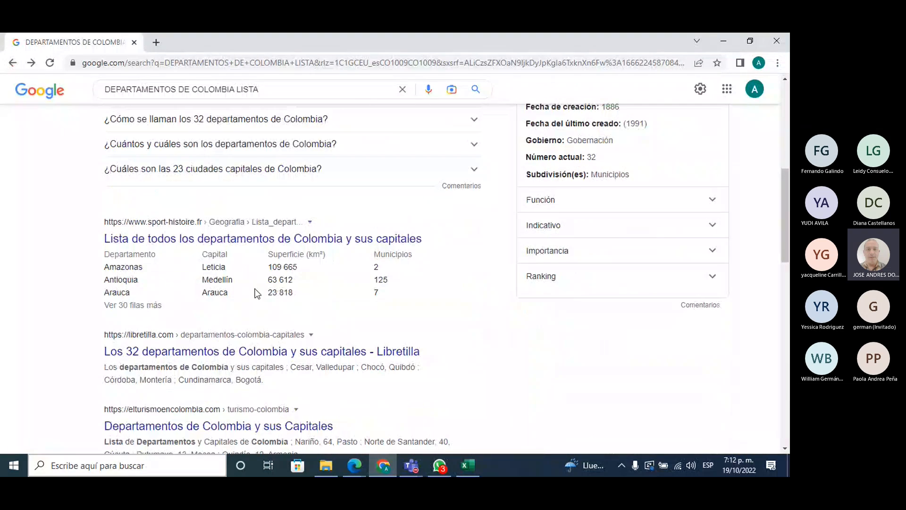
pyautogui.click(12, 63)
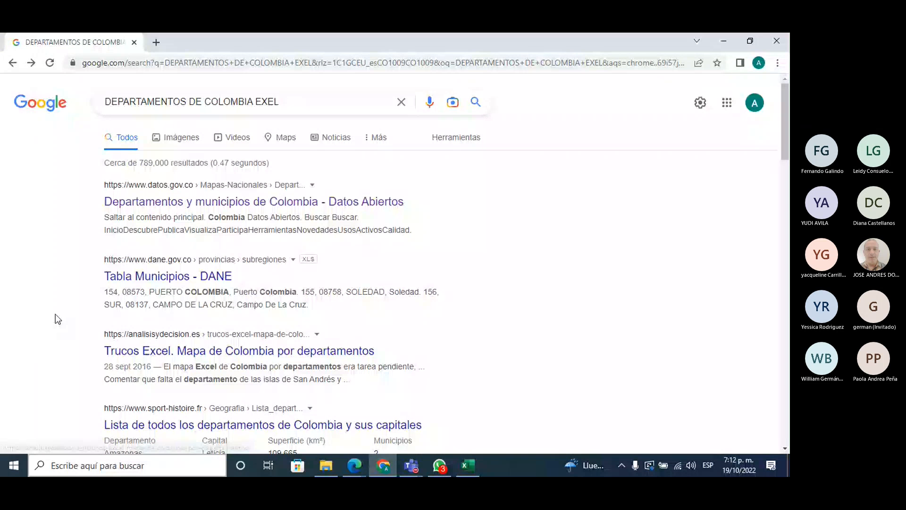
# Reopen the Datos Abiertos result to examine its table preview, and return to the search results to look for another list.
pyautogui.click(193, 203)
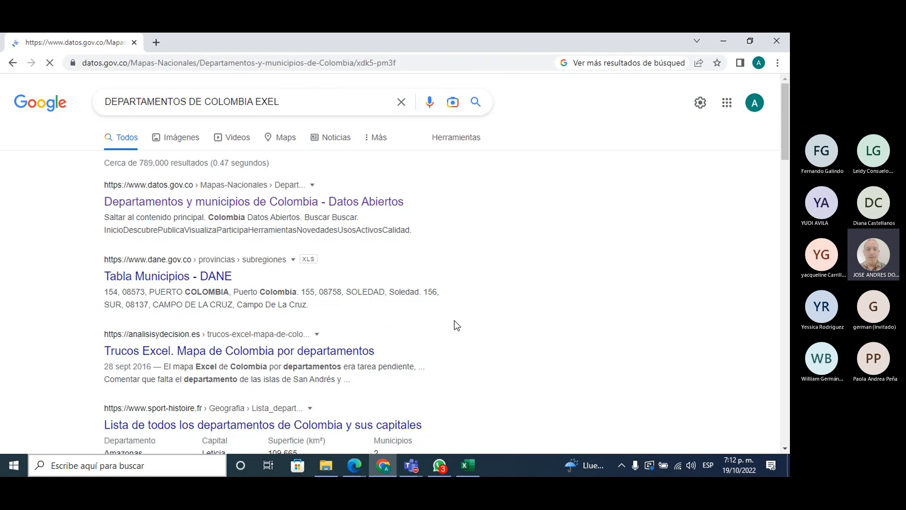
pyautogui.scroll(-20, 313, 297)
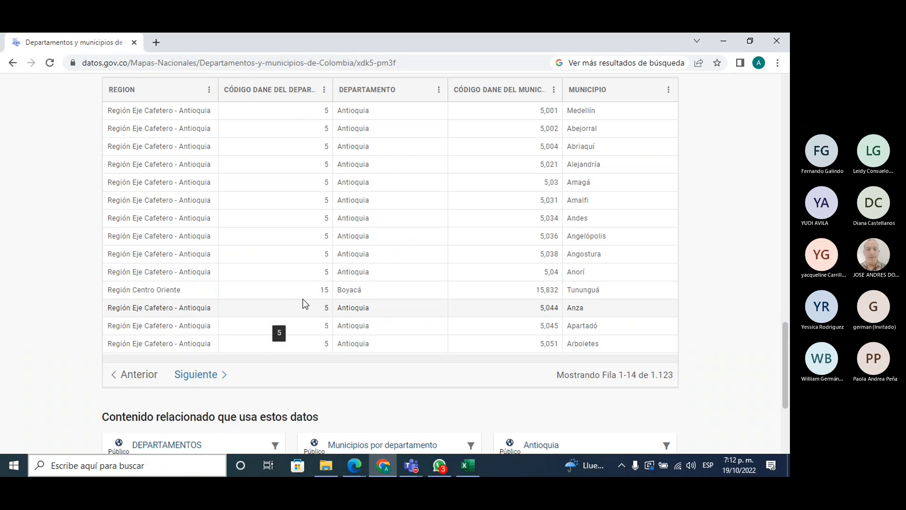
pyautogui.click(13, 63)
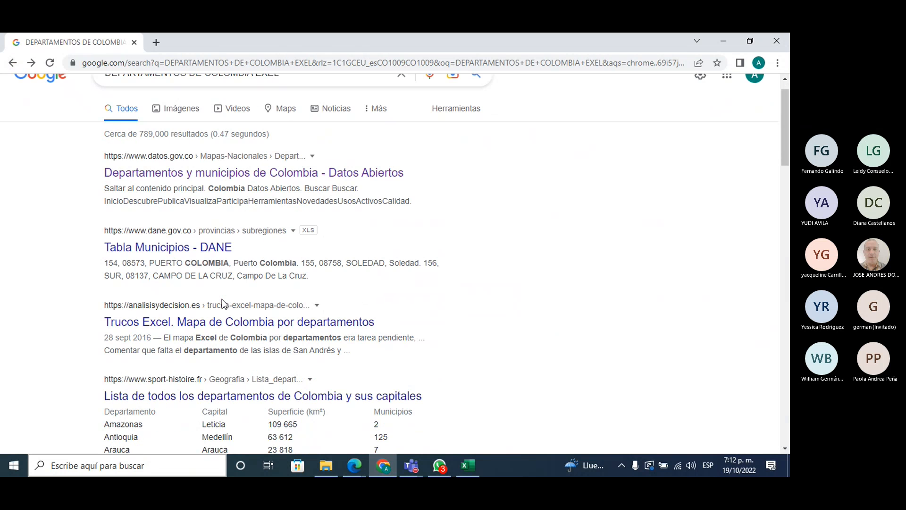
pyautogui.scroll(-1, 224, 304)
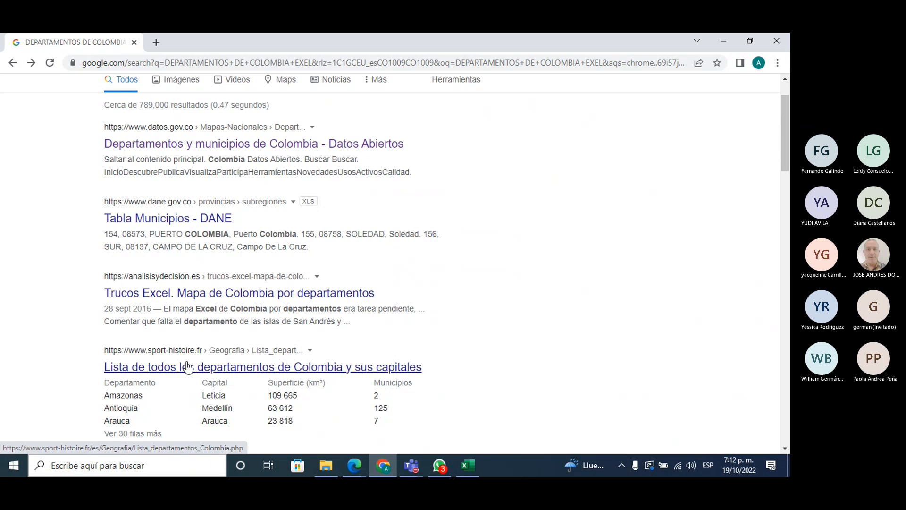
# Open the sport-histoire.fr list of Colombian departments and capitals, and select its table rows from Amazonas to Vichada for copying.
pyautogui.click(167, 372)
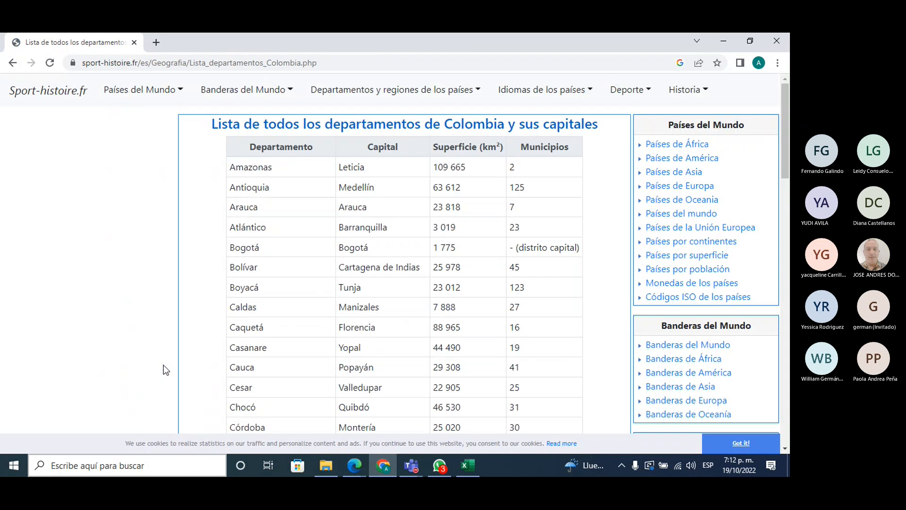
pyautogui.scroll(-4, 316, 344)
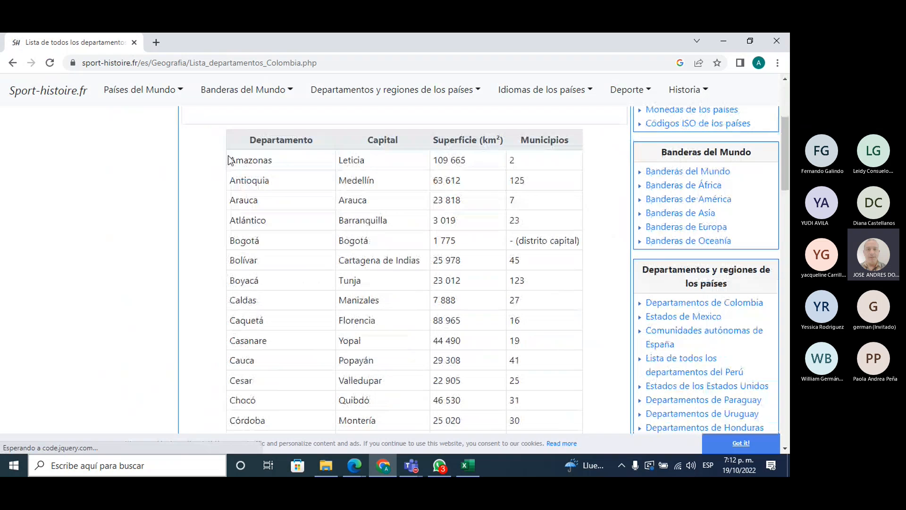
pyautogui.moveTo(260, 192); pyautogui.dragTo(279, 174)
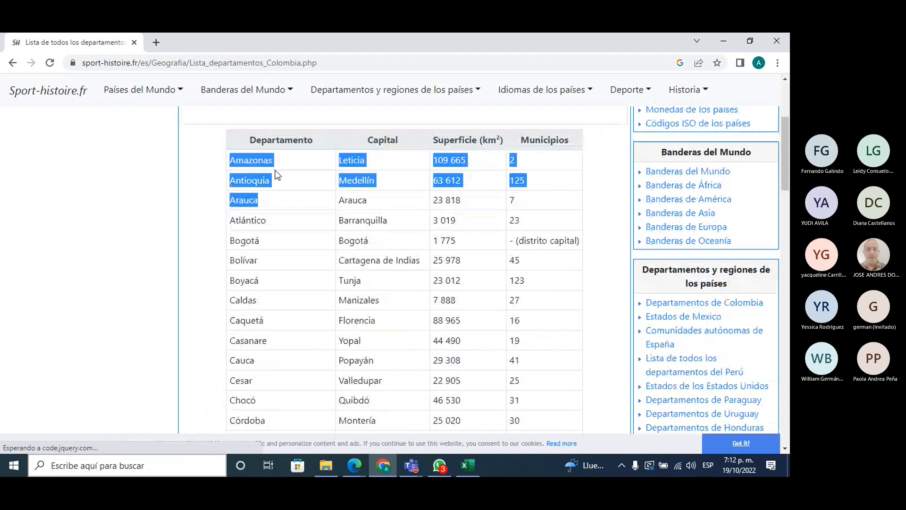
pyautogui.click(236, 155)
pyautogui.moveTo(233, 159); pyautogui.dragTo(537, 253)
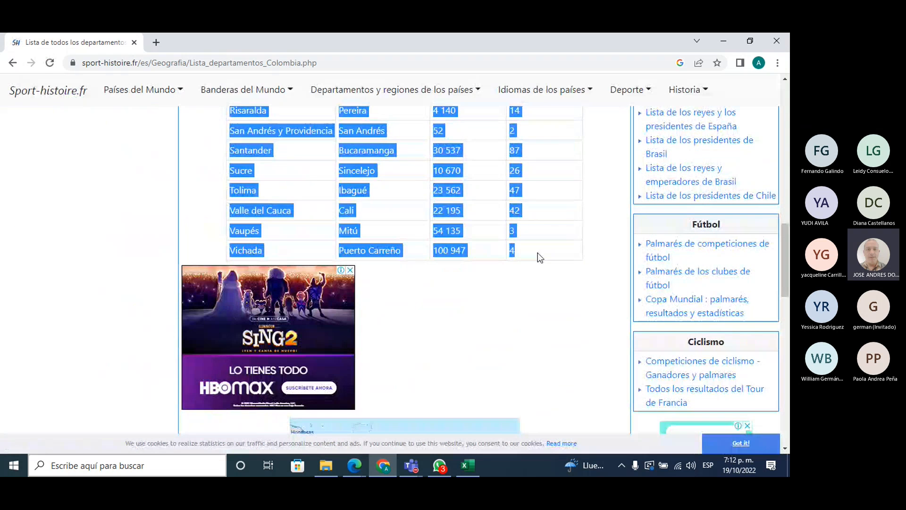
# Switch back to the Excel workbook and undo the earlier paste and column widening so that Hoja6 is cleared.
pyautogui.click(477, 466)
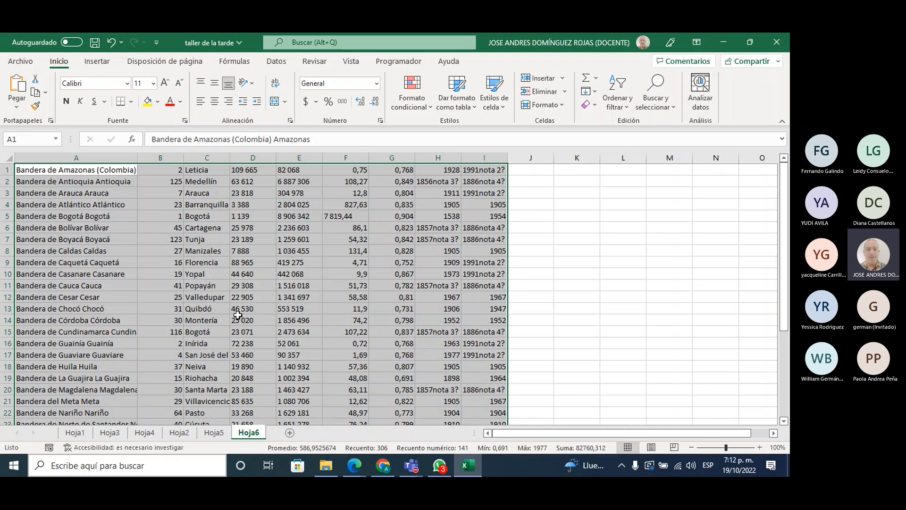
pyautogui.hotkey('ctrl', 'q')
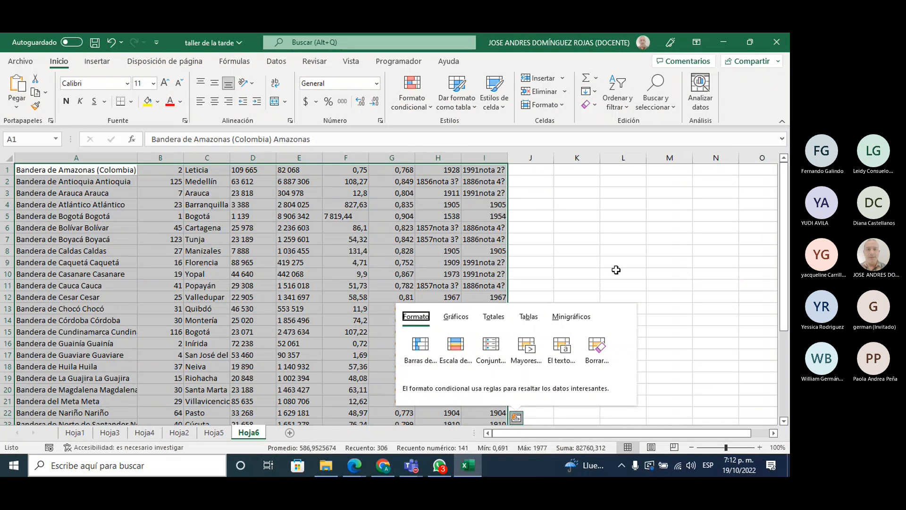
pyautogui.click(577, 251)
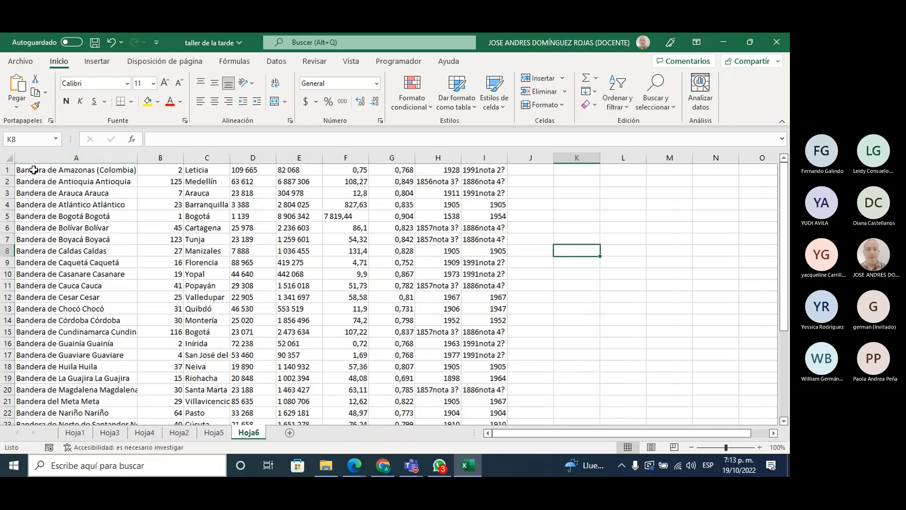
pyautogui.hotkey('ctrl', 'z')
pyautogui.hotkey('ctrl', 'z')
pyautogui.hotkey('ctrl', 'z')
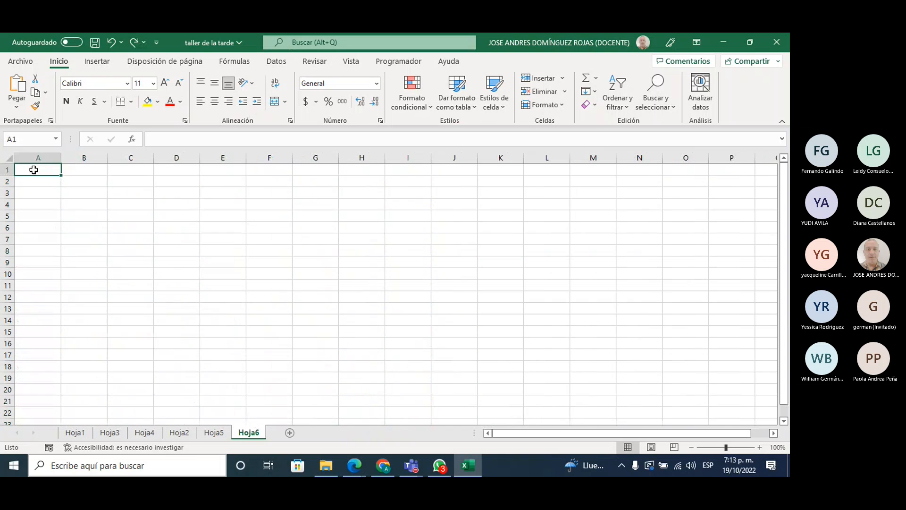
# Paste the newly copied departments table into A1 of Hoja6 and widen column A to fit the department names.
pyautogui.hotkey('ctrl', 'v')
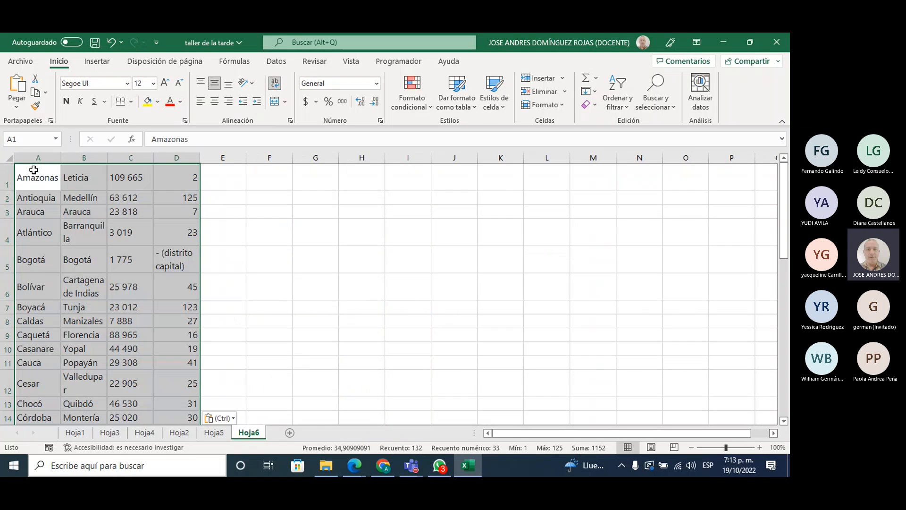
pyautogui.moveTo(63, 160); pyautogui.dragTo(111, 160)
pyautogui.scroll(-7, 58, 189)
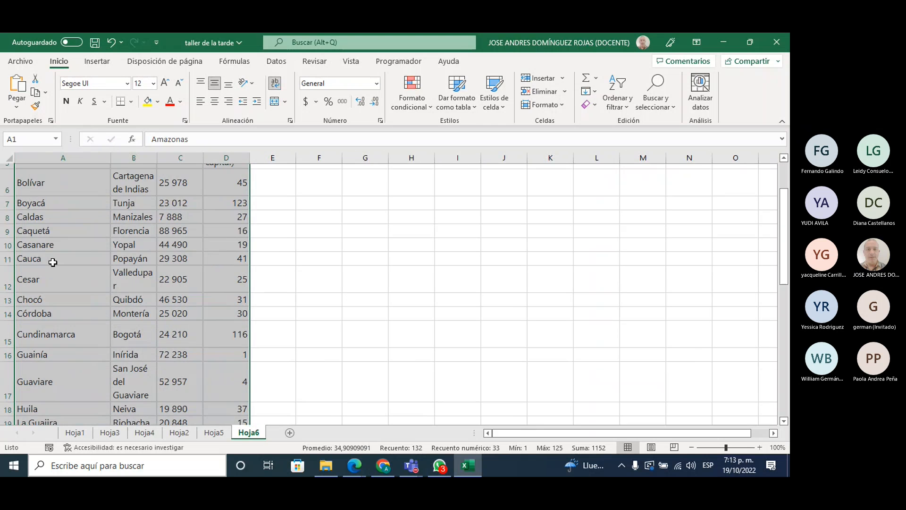
# Apply a Lista data validation to C2:C11 of Hoja5 with Hoja6 cells A1:A33 as its source.
pyautogui.click(214, 432)
pyautogui.moveTo(144, 184); pyautogui.dragTo(142, 282)
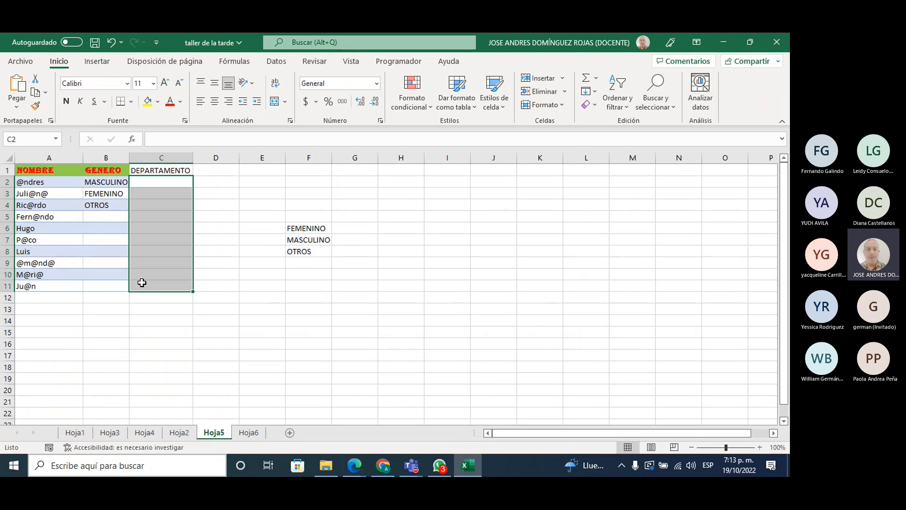
pyautogui.click(276, 61)
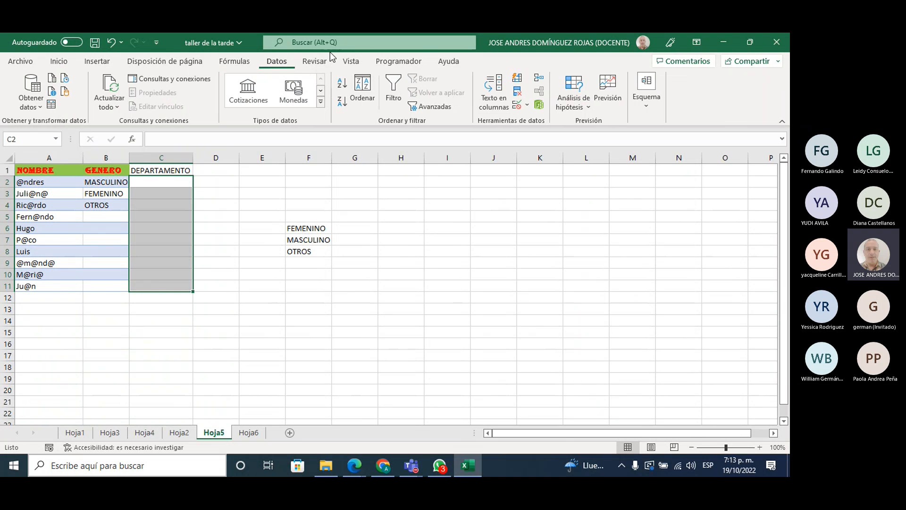
pyautogui.click(518, 105)
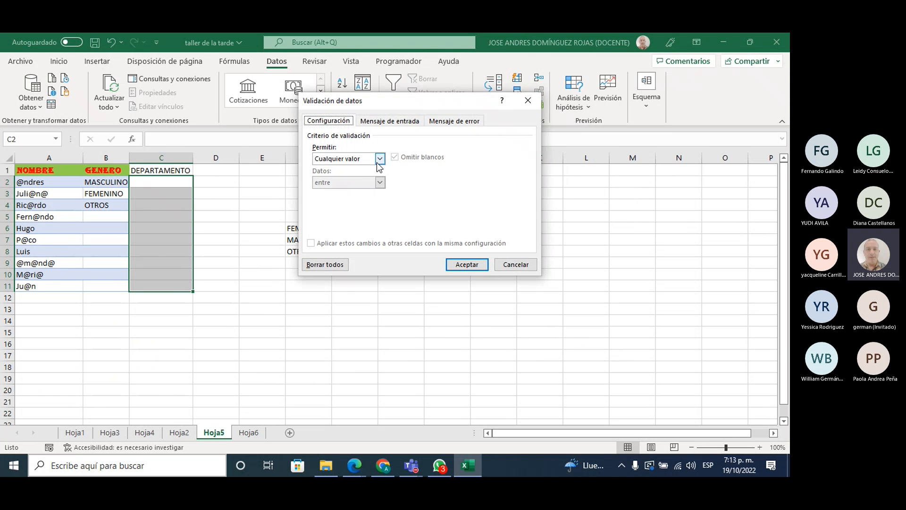
pyautogui.click(380, 159)
pyautogui.click(333, 192)
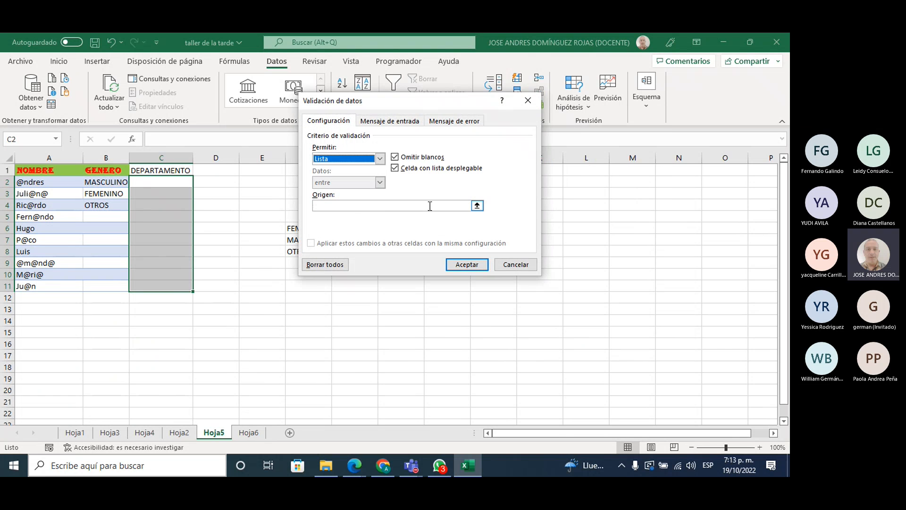
pyautogui.click(378, 205)
pyautogui.click(242, 433)
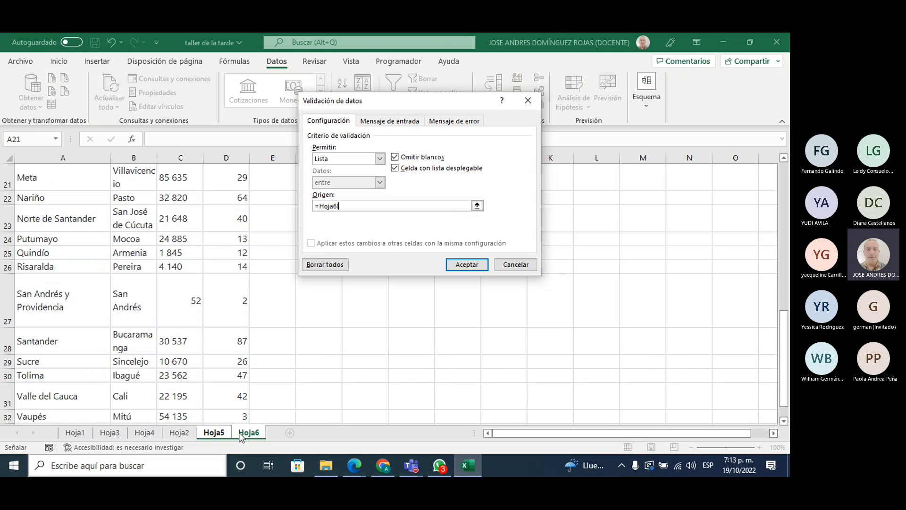
pyautogui.scroll(6, 103, 218)
pyautogui.moveTo(64, 178); pyautogui.dragTo(60, 402)
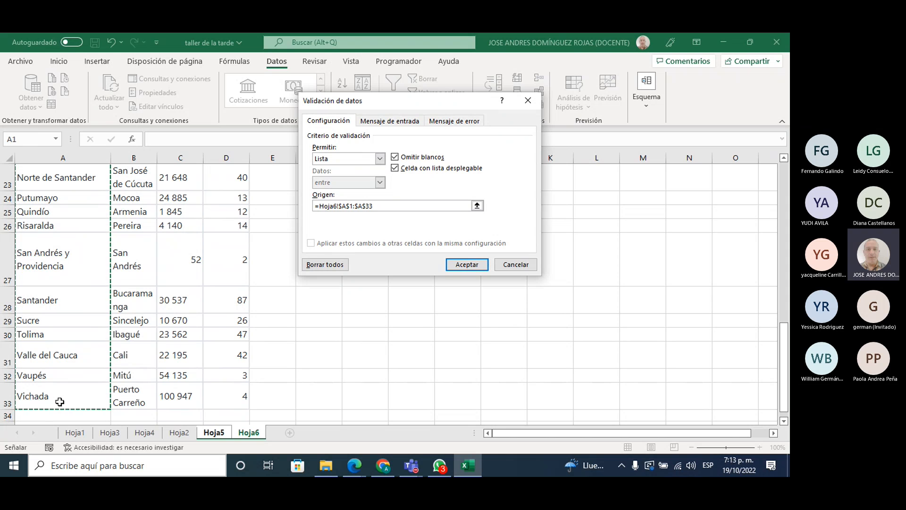
pyautogui.click(474, 263)
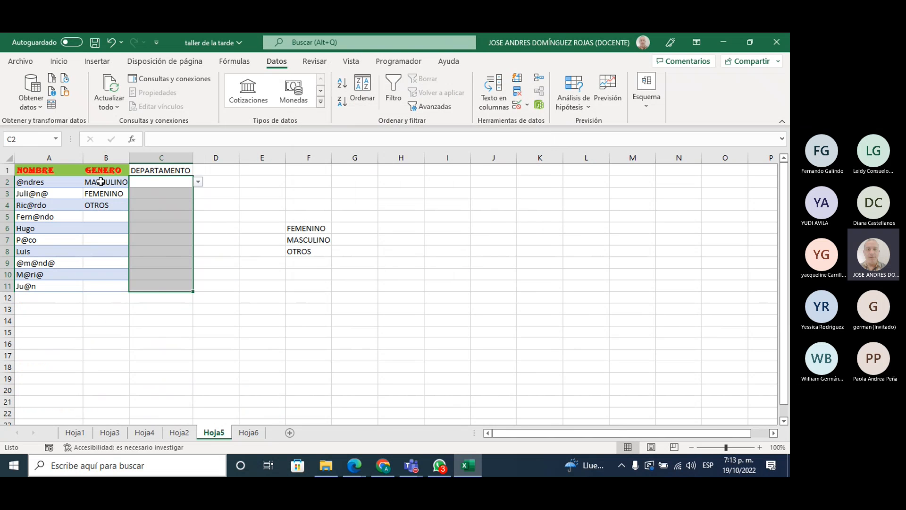
# Choose Cundinamarca from the validation list for the first DEPARTAMENTO cell, C2.
pyautogui.click(198, 181)
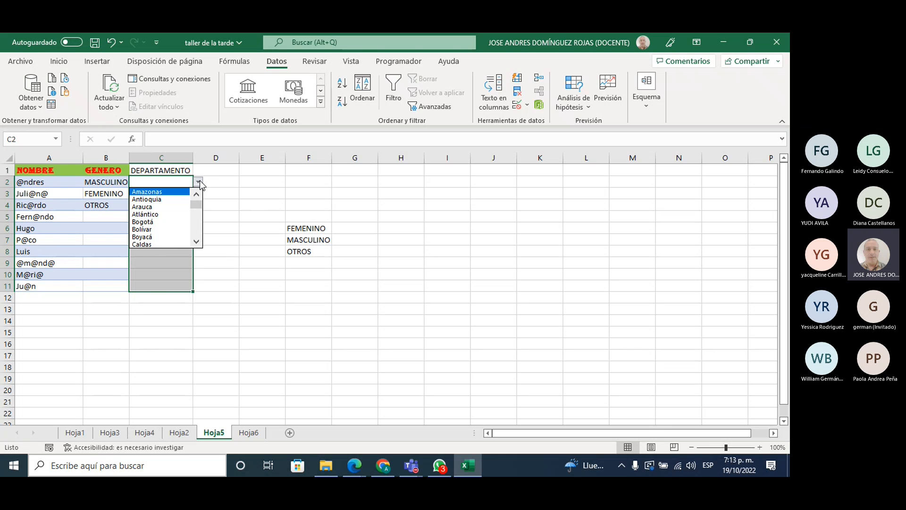
pyautogui.click(197, 242)
pyautogui.click(196, 242)
pyautogui.click(196, 242)
pyautogui.click(196, 242)
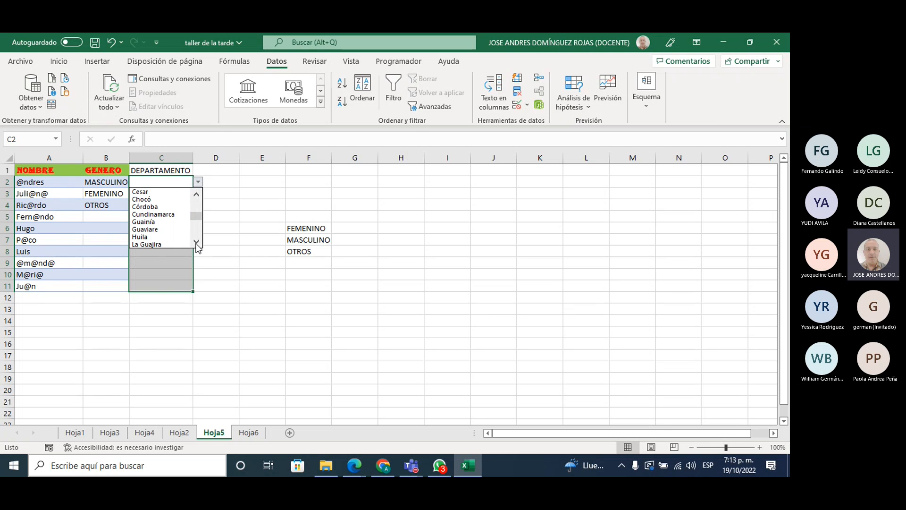
pyautogui.click(160, 214)
# Choose Chocó from the validation list for DEPARTAMENTO cell C3.
pyautogui.click(166, 194)
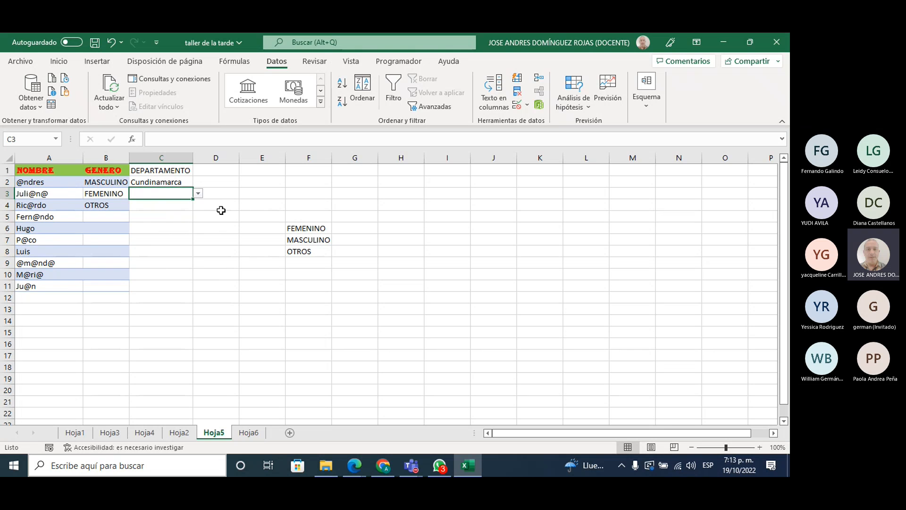
pyautogui.click(199, 194)
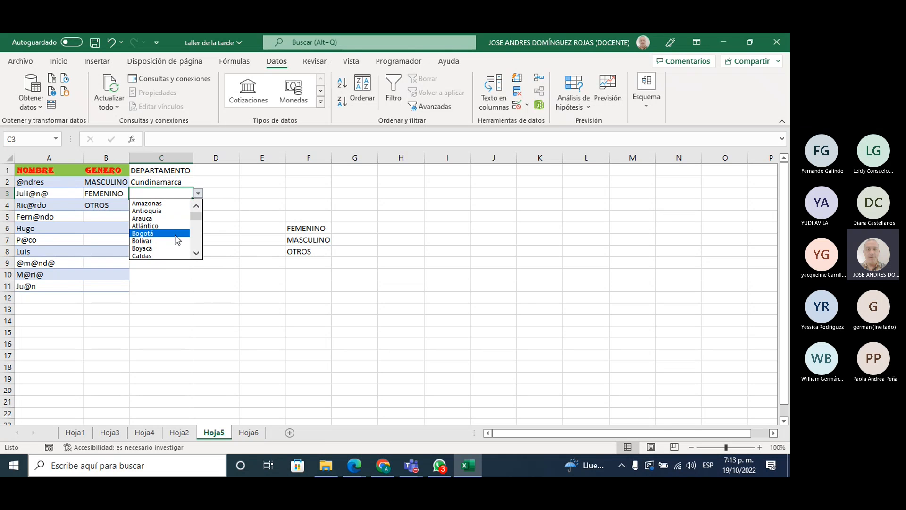
pyautogui.click(196, 253)
pyautogui.click(196, 253)
pyautogui.click(196, 253)
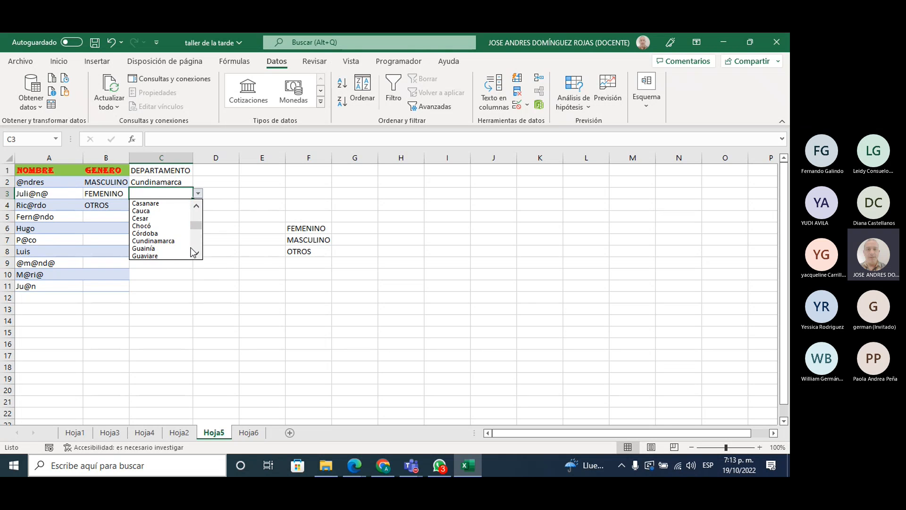
pyautogui.click(189, 226)
# Choose Amazonas from the validation list for cell C4, and open the list of cell C5.
pyautogui.click(160, 204)
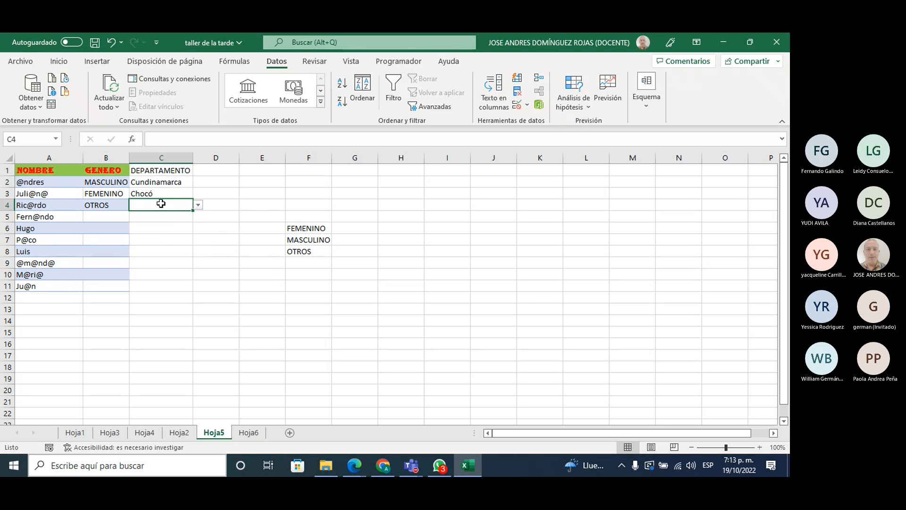
pyautogui.click(198, 204)
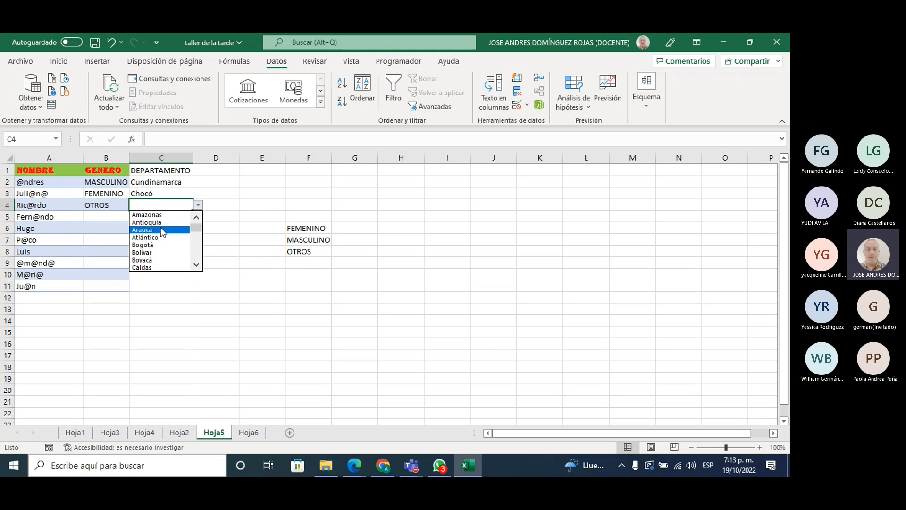
pyautogui.click(166, 215)
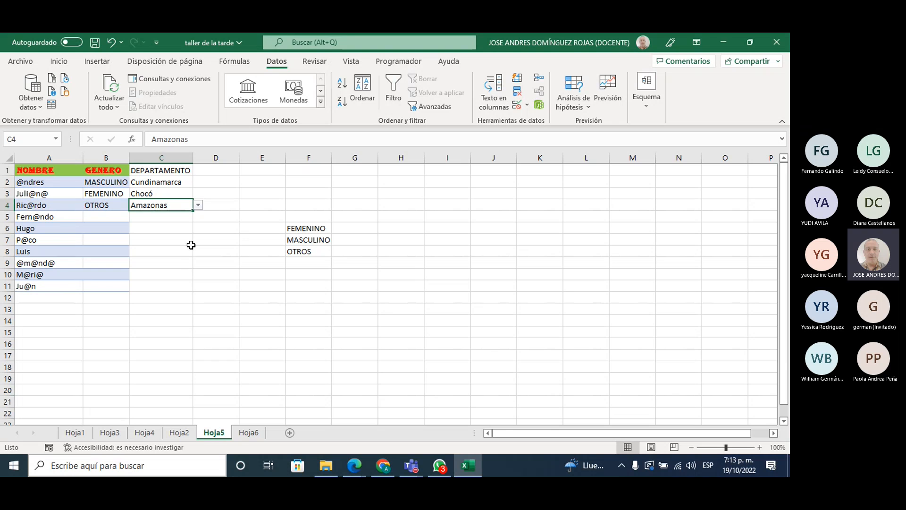
pyautogui.click(163, 216)
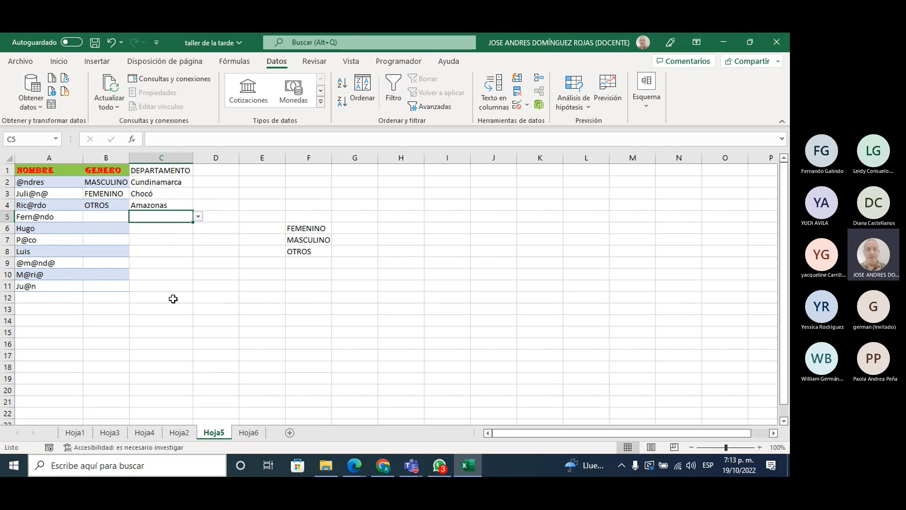
pyautogui.click(198, 217)
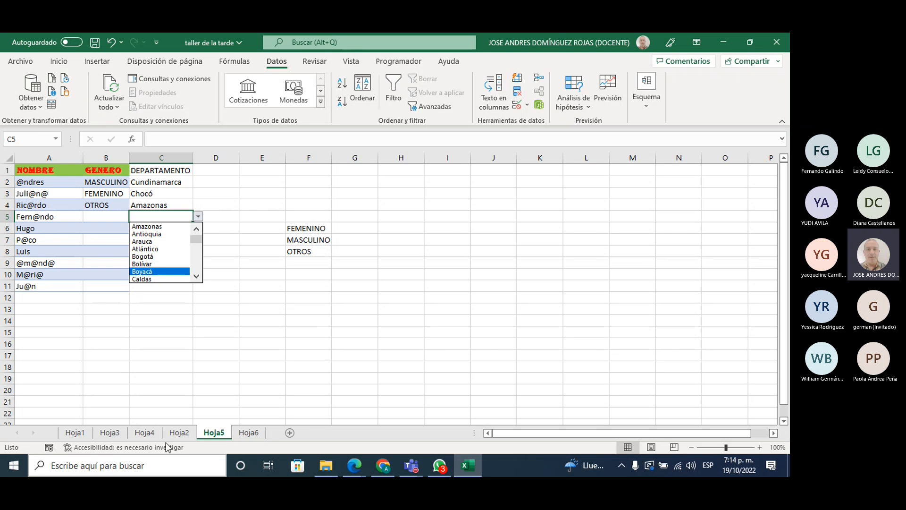
# Restrict cell G12 of Hoja4 with data validation to a Número entero between 0 and 10.
pyautogui.click(179, 432)
pyautogui.click(144, 432)
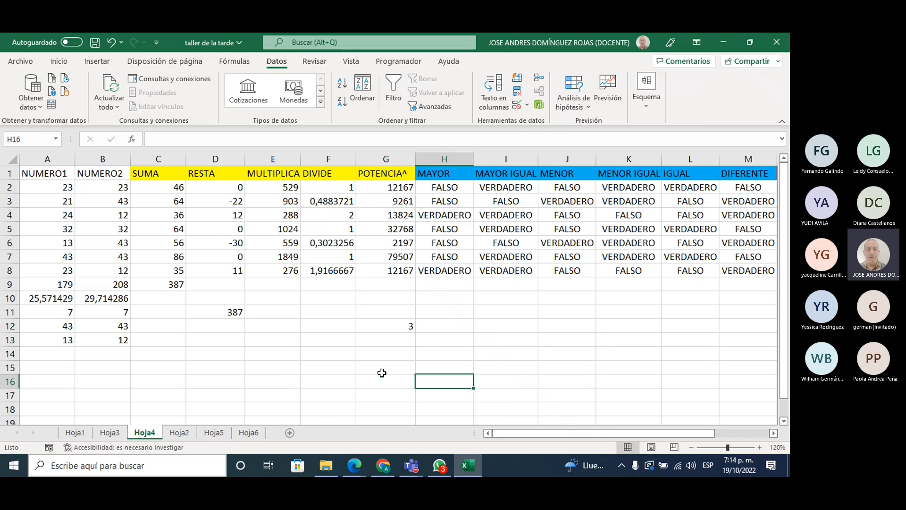
pyautogui.click(388, 326)
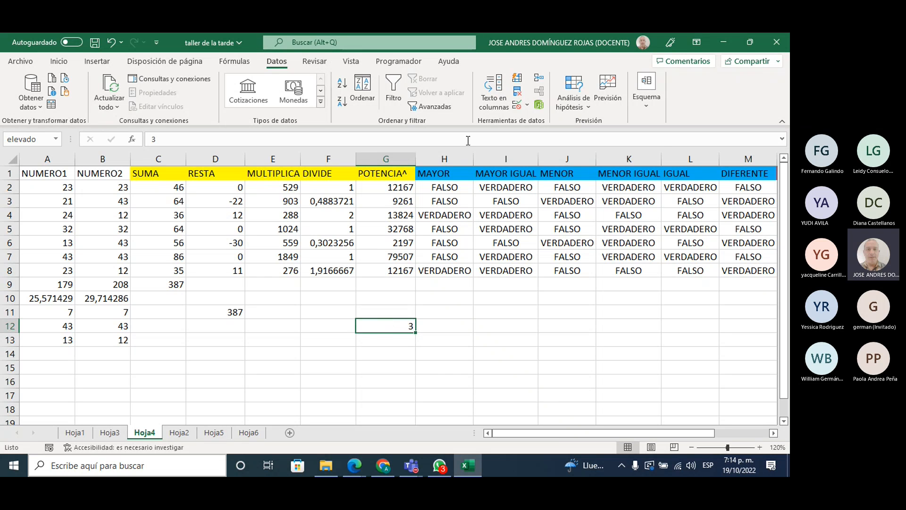
pyautogui.click(528, 105)
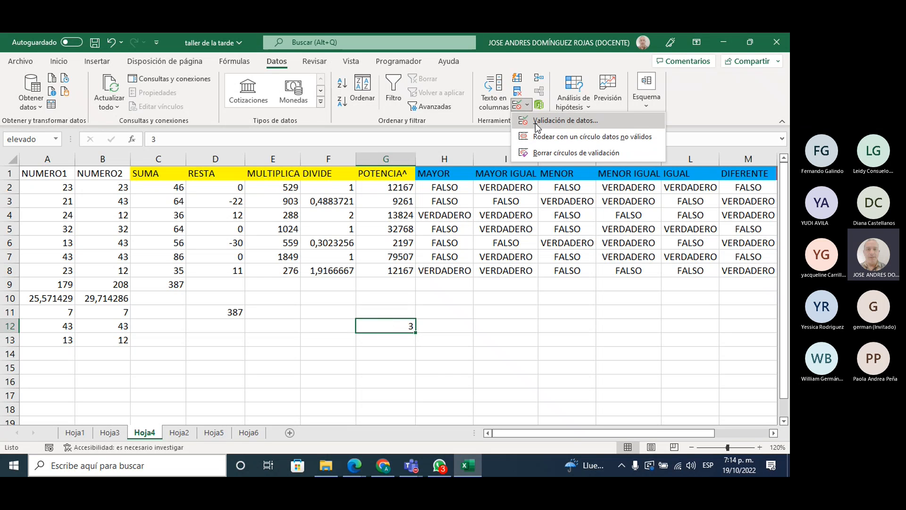
pyautogui.click(537, 121)
pyautogui.click(379, 159)
pyautogui.click(348, 176)
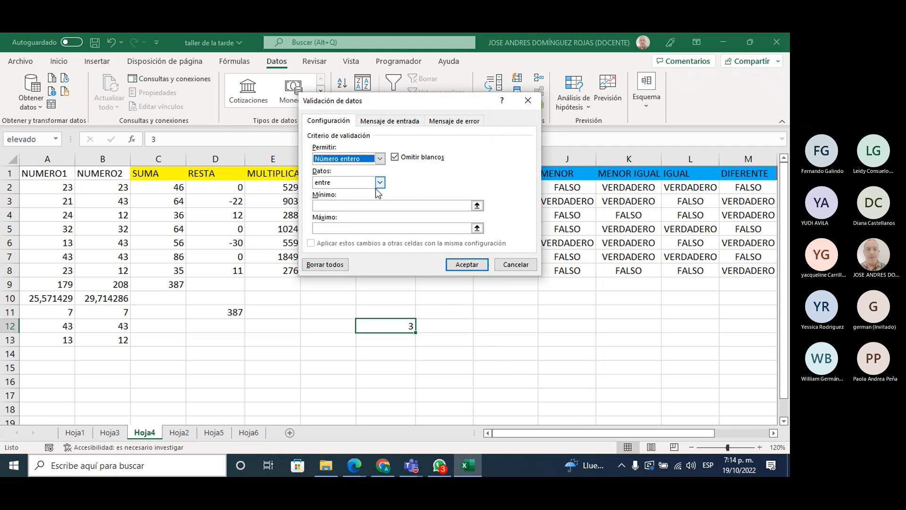
pyautogui.click(326, 206)
pyautogui.write('0')
pyautogui.click(319, 229)
pyautogui.write('10')
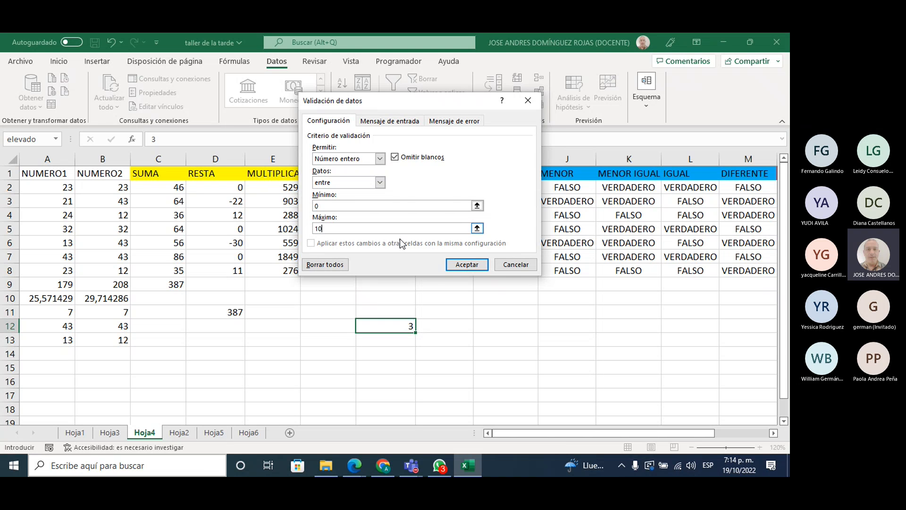
pyautogui.click(467, 265)
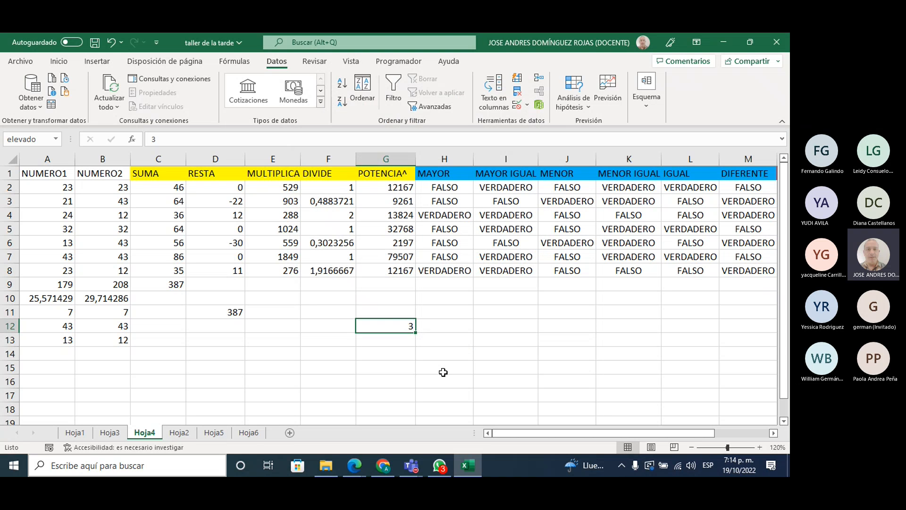
# Try the out-of-range value -9 in cell G12, discard it, and enter 6 instead.
pyautogui.write('-9')
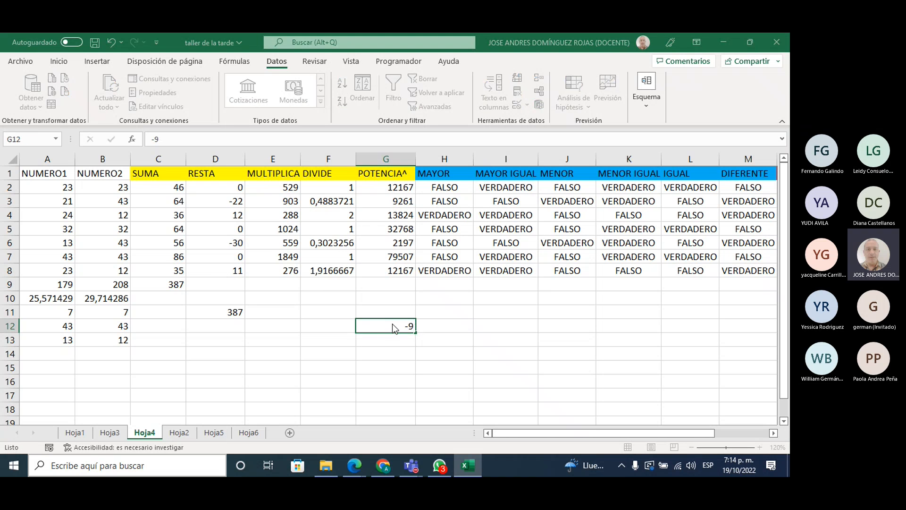
pyautogui.press('Return')
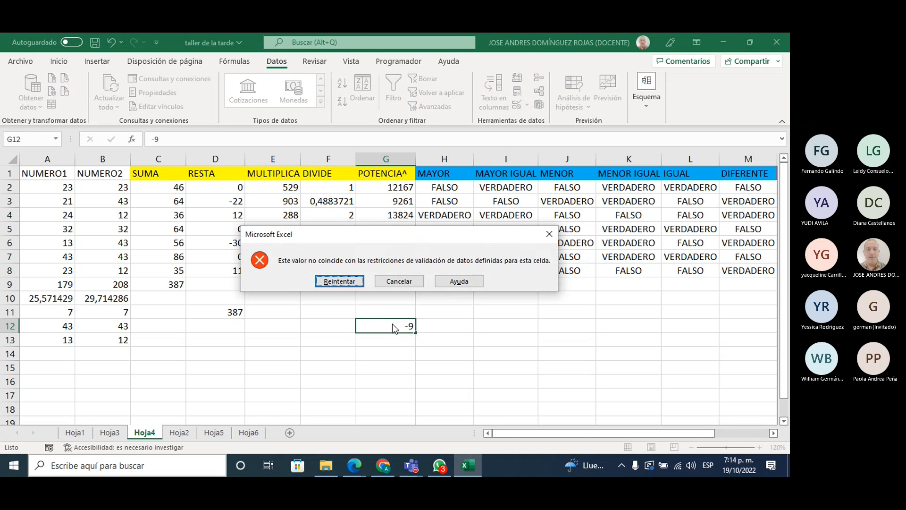
pyautogui.click(405, 281)
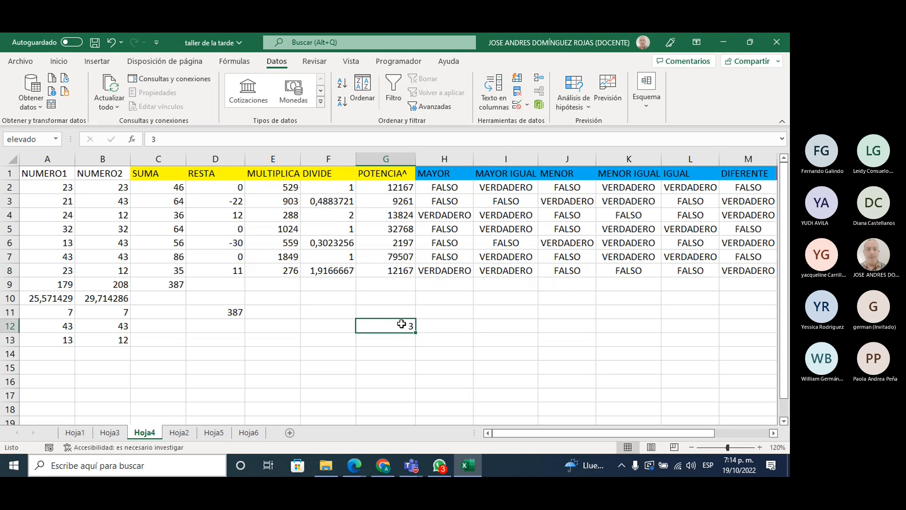
pyautogui.write('6')
pyautogui.press('Return')
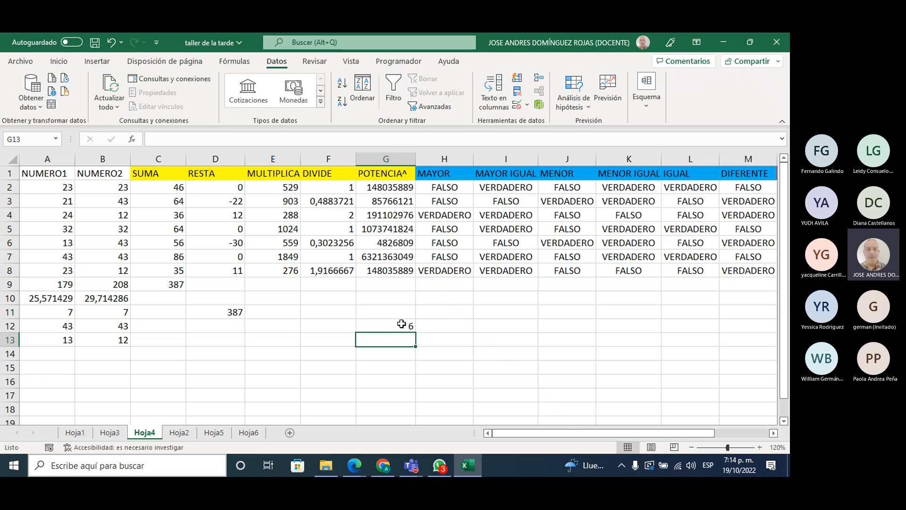
# Try to enter 11 in cell G12 to test the upper validation limit, and discard the entry.
pyautogui.click(402, 324)
pyautogui.write('1')
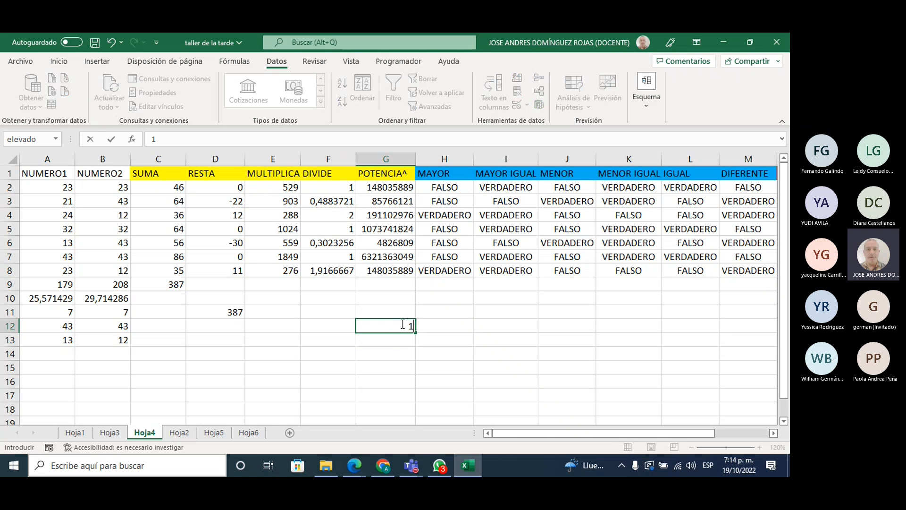
pyautogui.write('1')
pyautogui.press('Return')
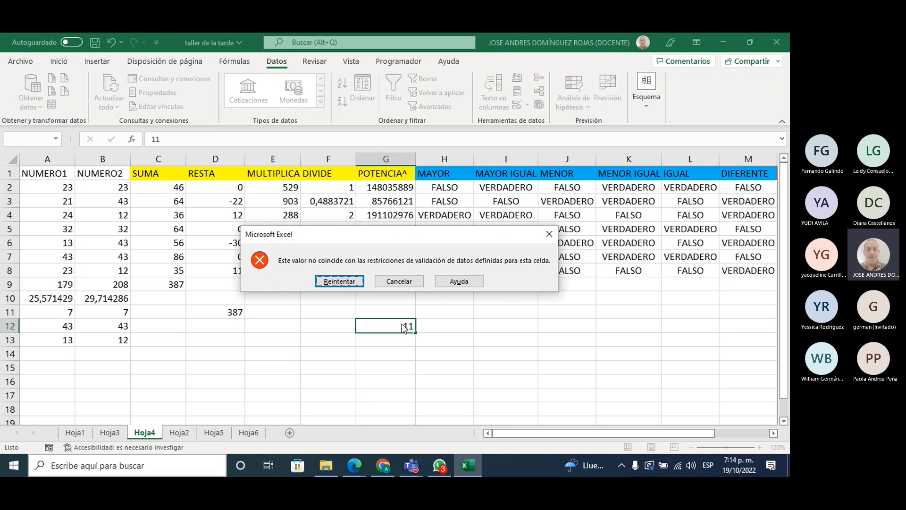
pyautogui.click(399, 280)
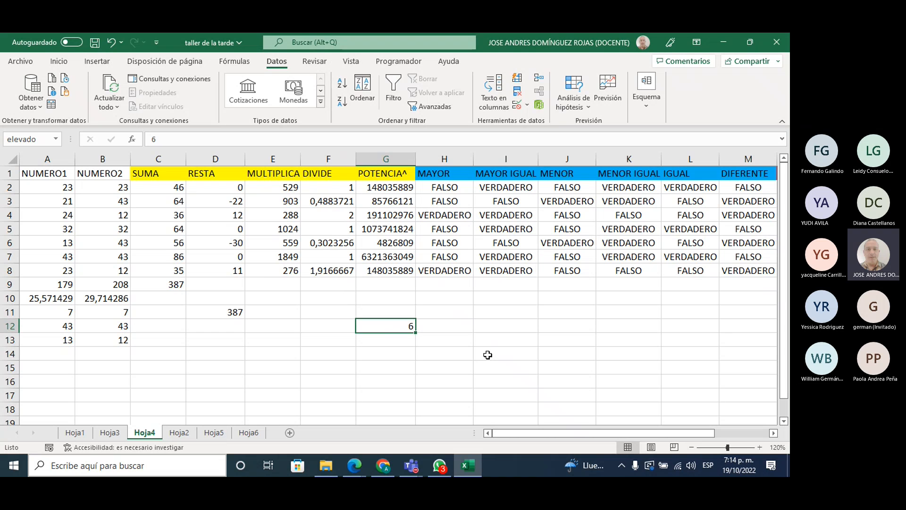
# Examine the comparison operators under Datos and the data types under Permitir in the data validation settings of G12.
pyautogui.click(517, 106)
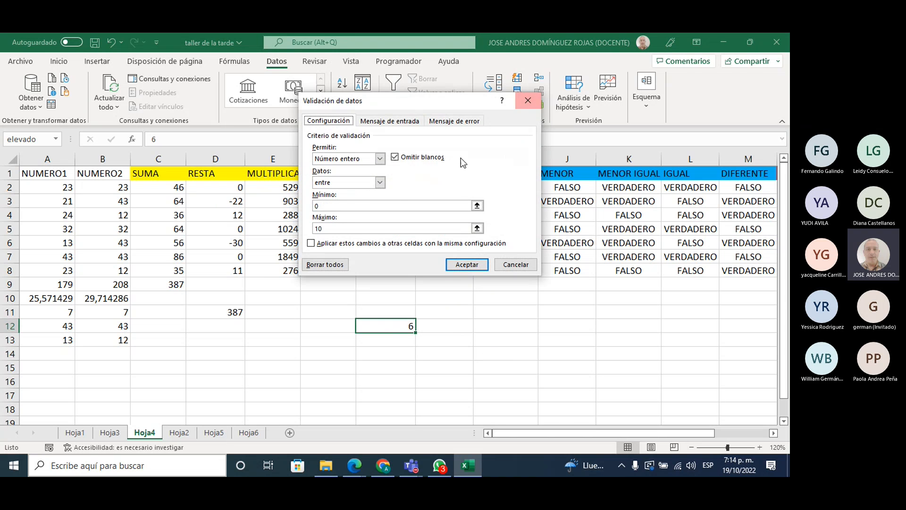
pyautogui.click(380, 183)
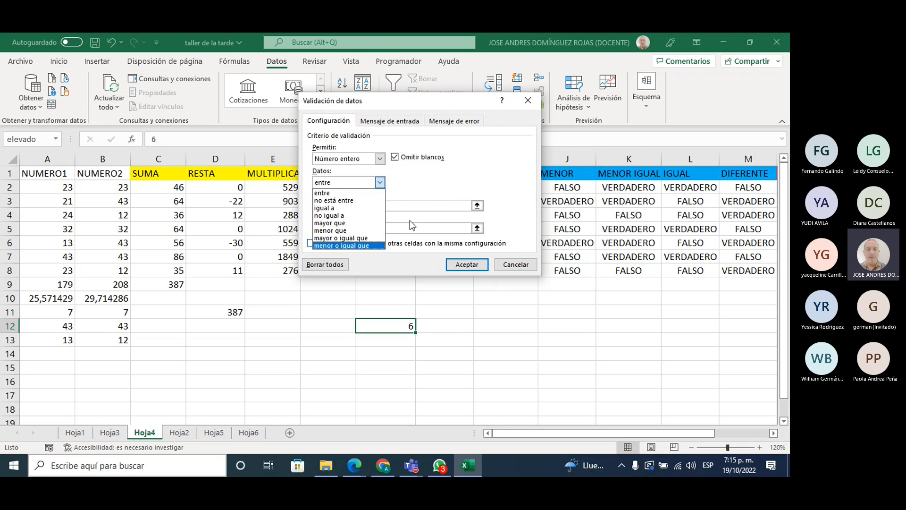
pyautogui.click(376, 160)
pyautogui.click(382, 160)
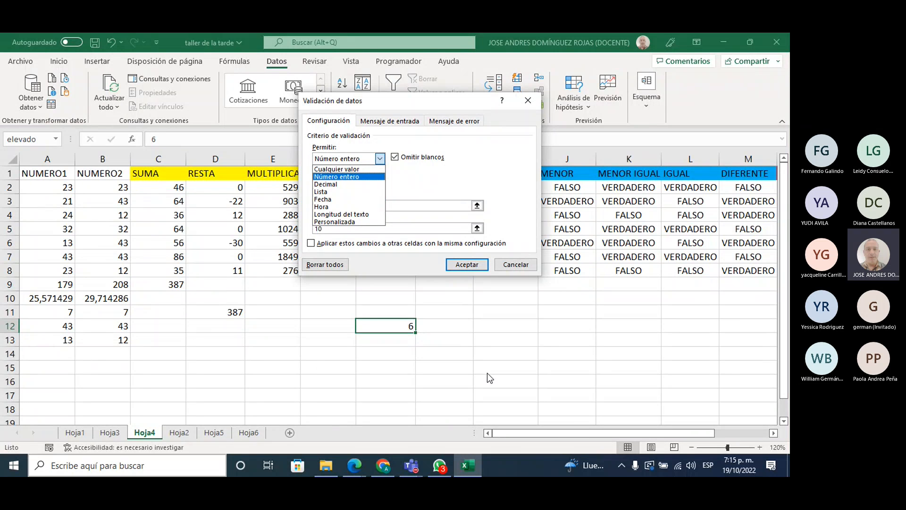
# Switch to the Microsoft Teams meeting and admit the guest waiting in the lobby.
pyautogui.moveTo(410, 468)
pyautogui.click(431, 432)
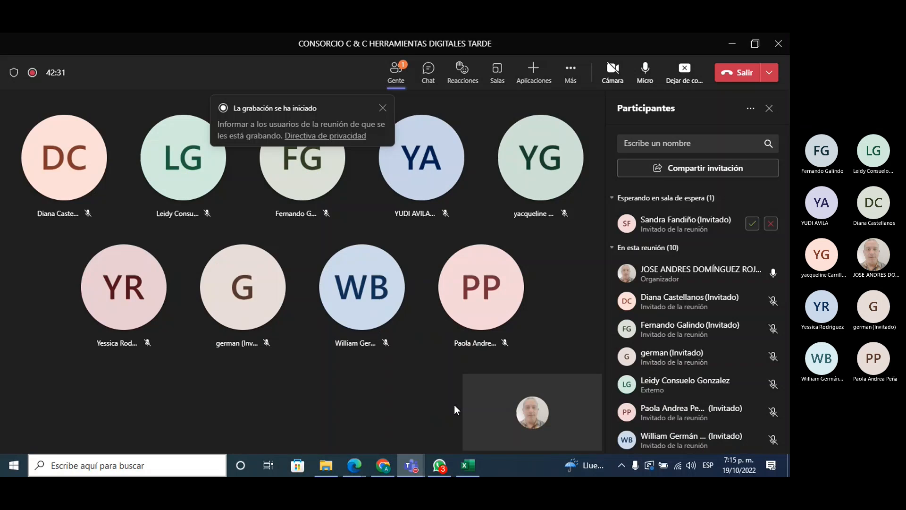
pyautogui.click(753, 223)
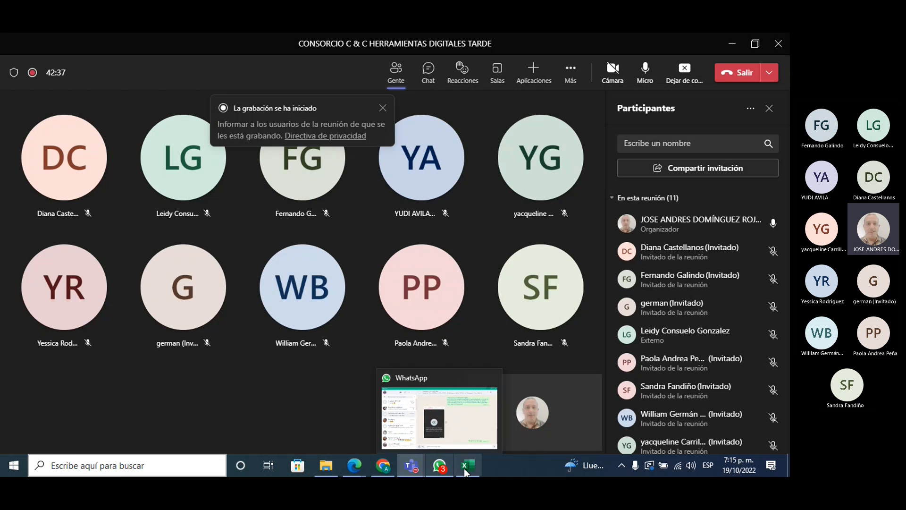
# Return to Excel, cancel the data validation settings of G12, and show sheet Hoja5.
pyautogui.click(465, 468)
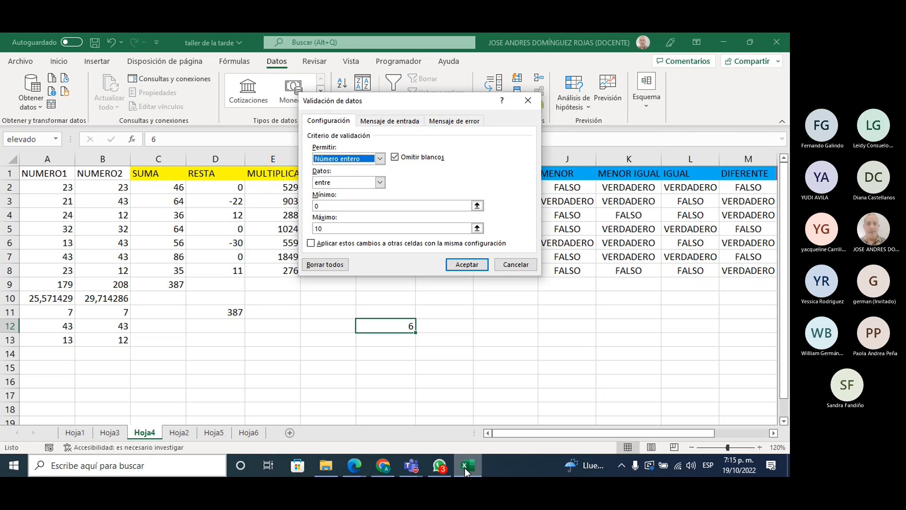
pyautogui.click(509, 265)
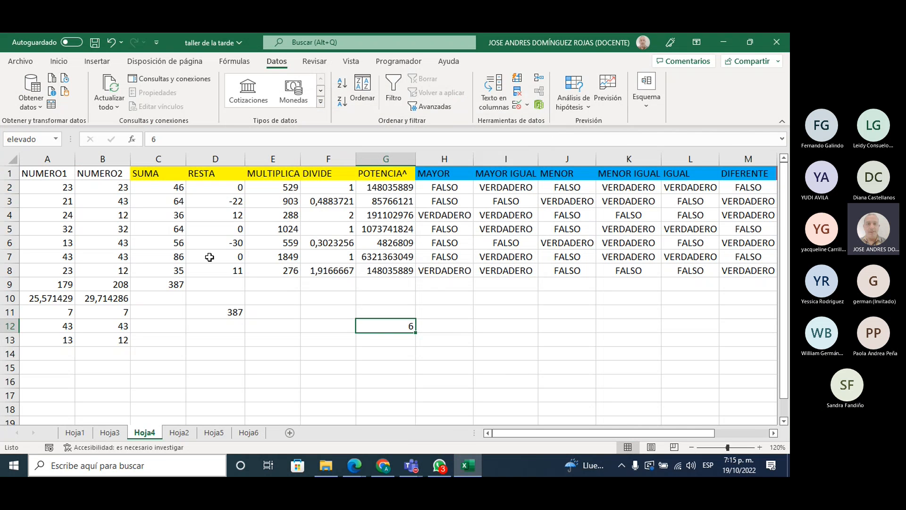
pyautogui.click(246, 433)
pyautogui.click(214, 433)
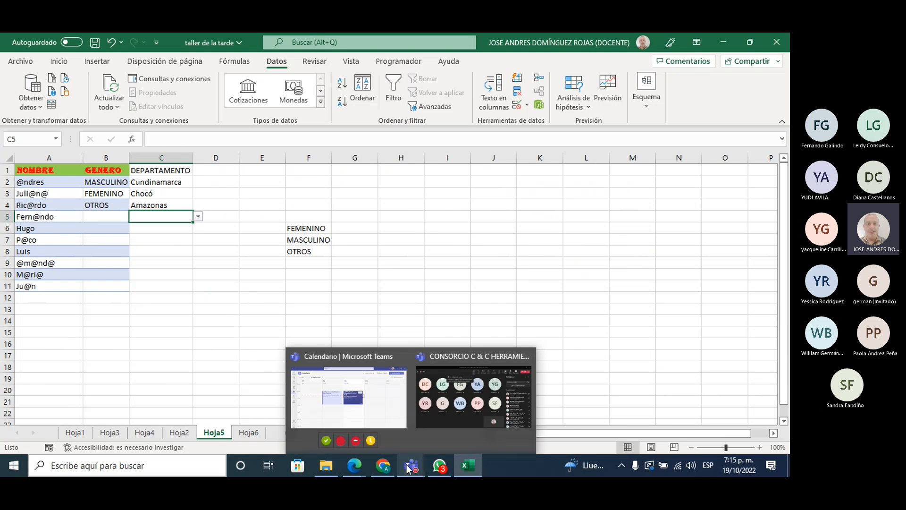
# Switch to the Microsoft Teams meeting window and stop sharing the screen.
pyautogui.moveTo(396, 467)
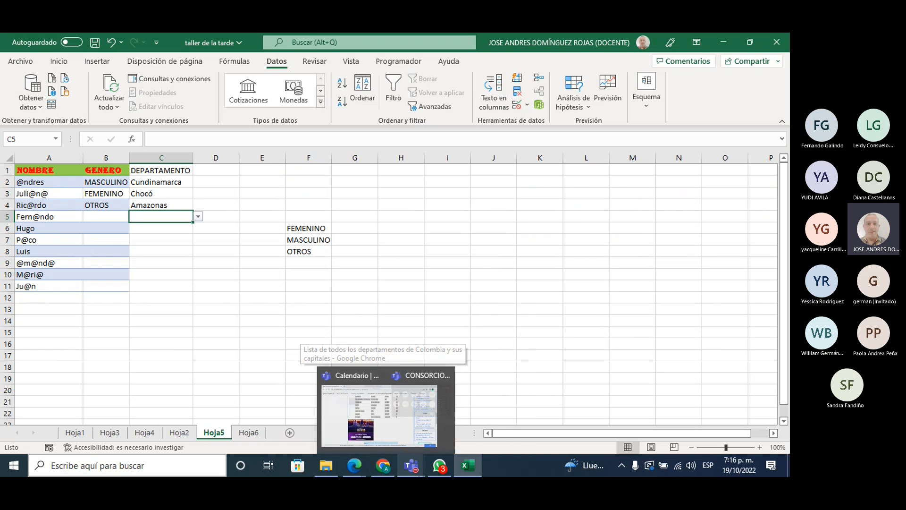
pyautogui.moveTo(454, 403)
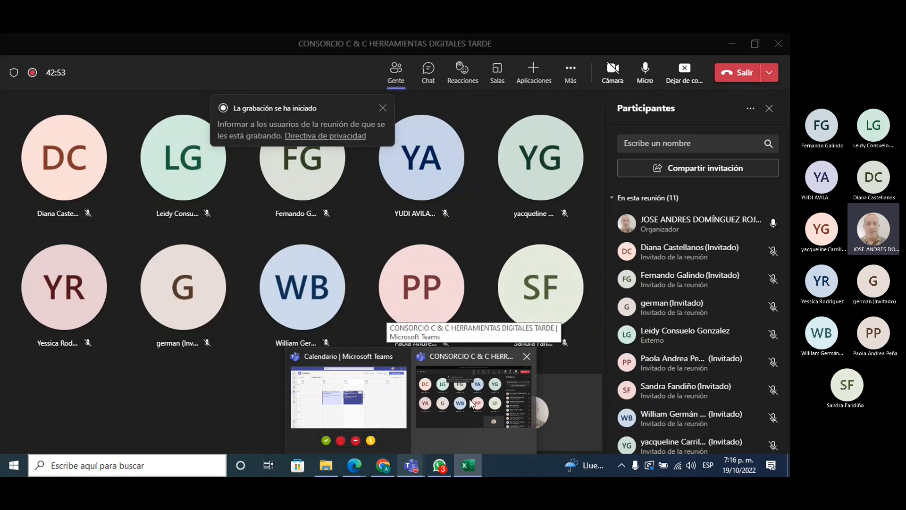
pyautogui.click(471, 403)
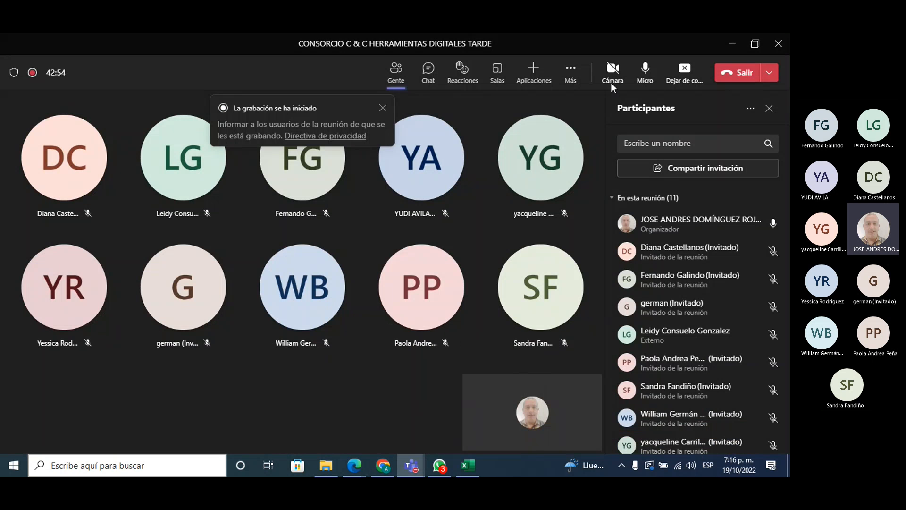
pyautogui.click(686, 76)
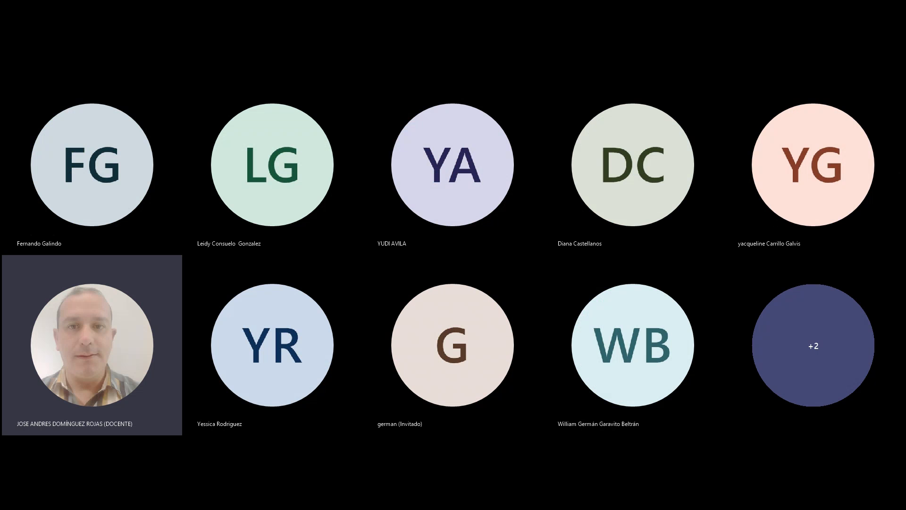